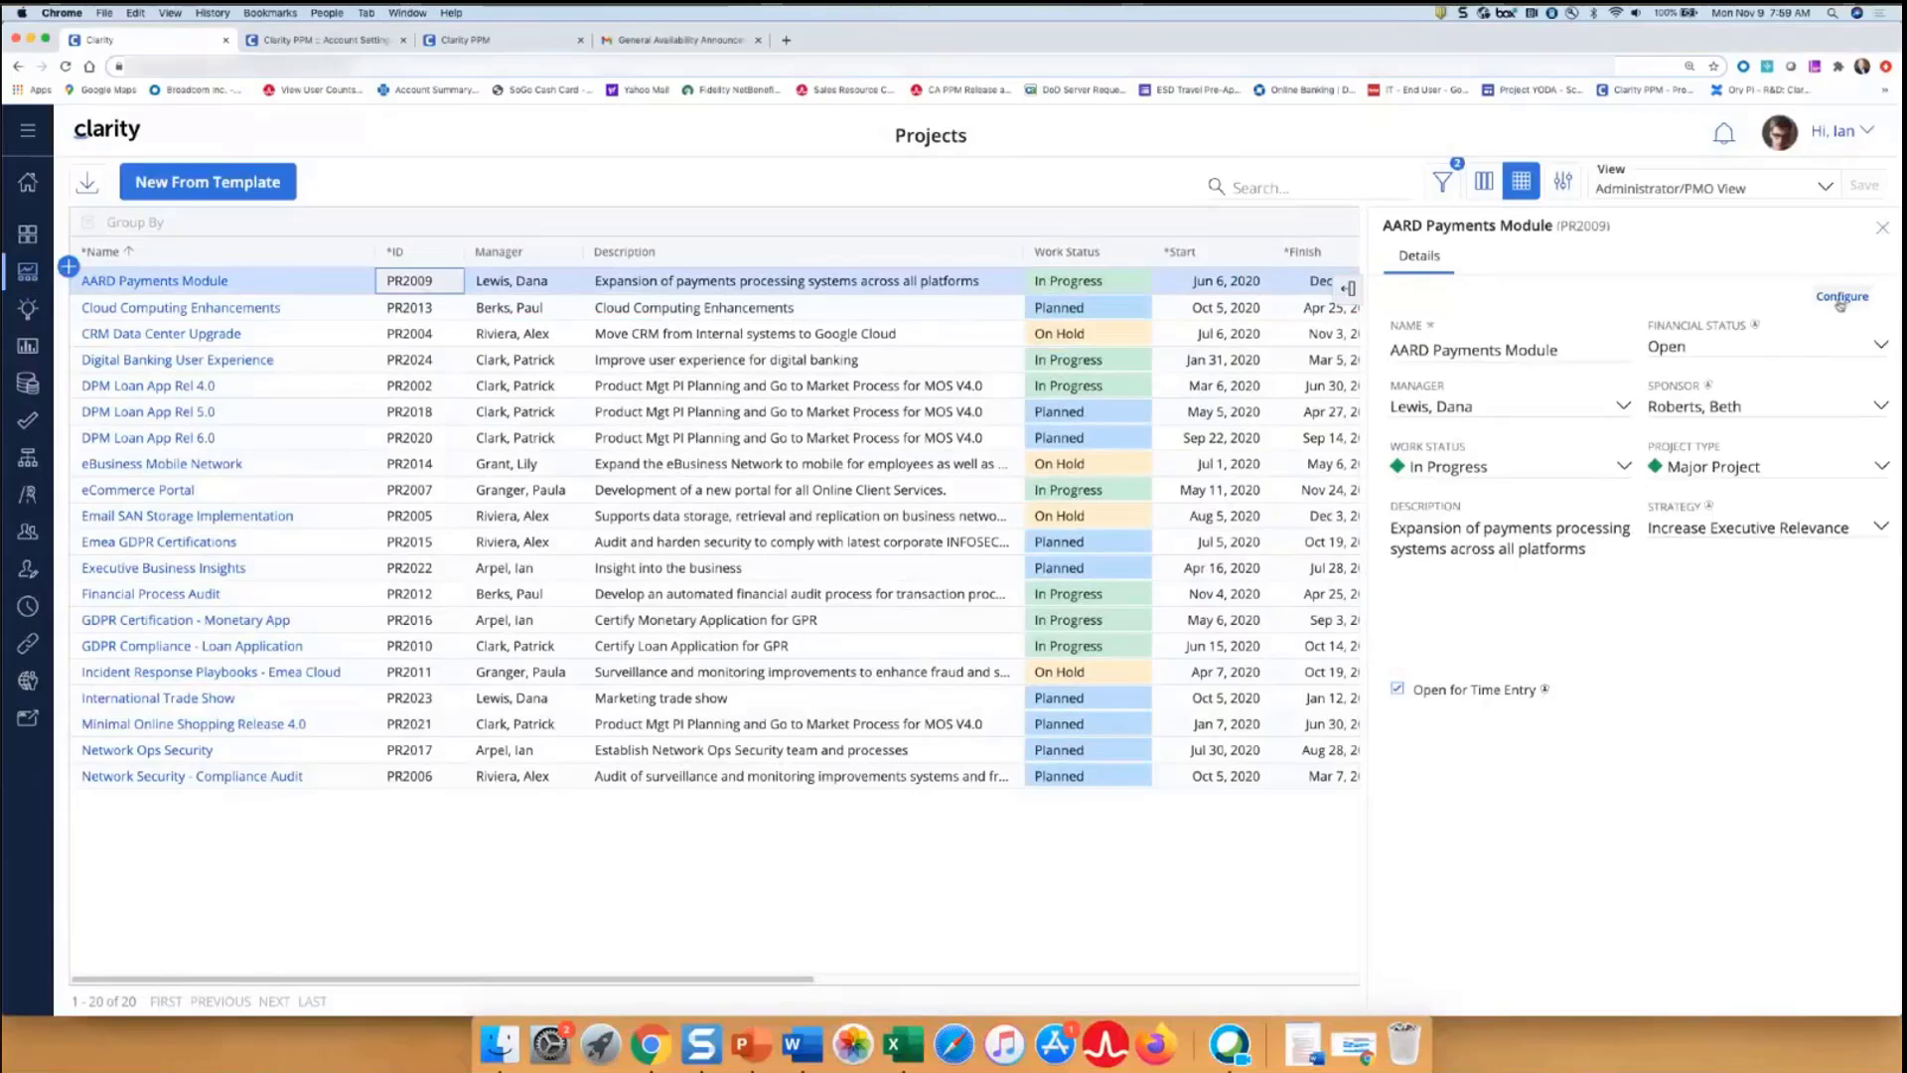
Add the Attachment - Single field below Open for Time Entry in the AARD Payments Module details layout and finish configuring
left_click(1840, 298)
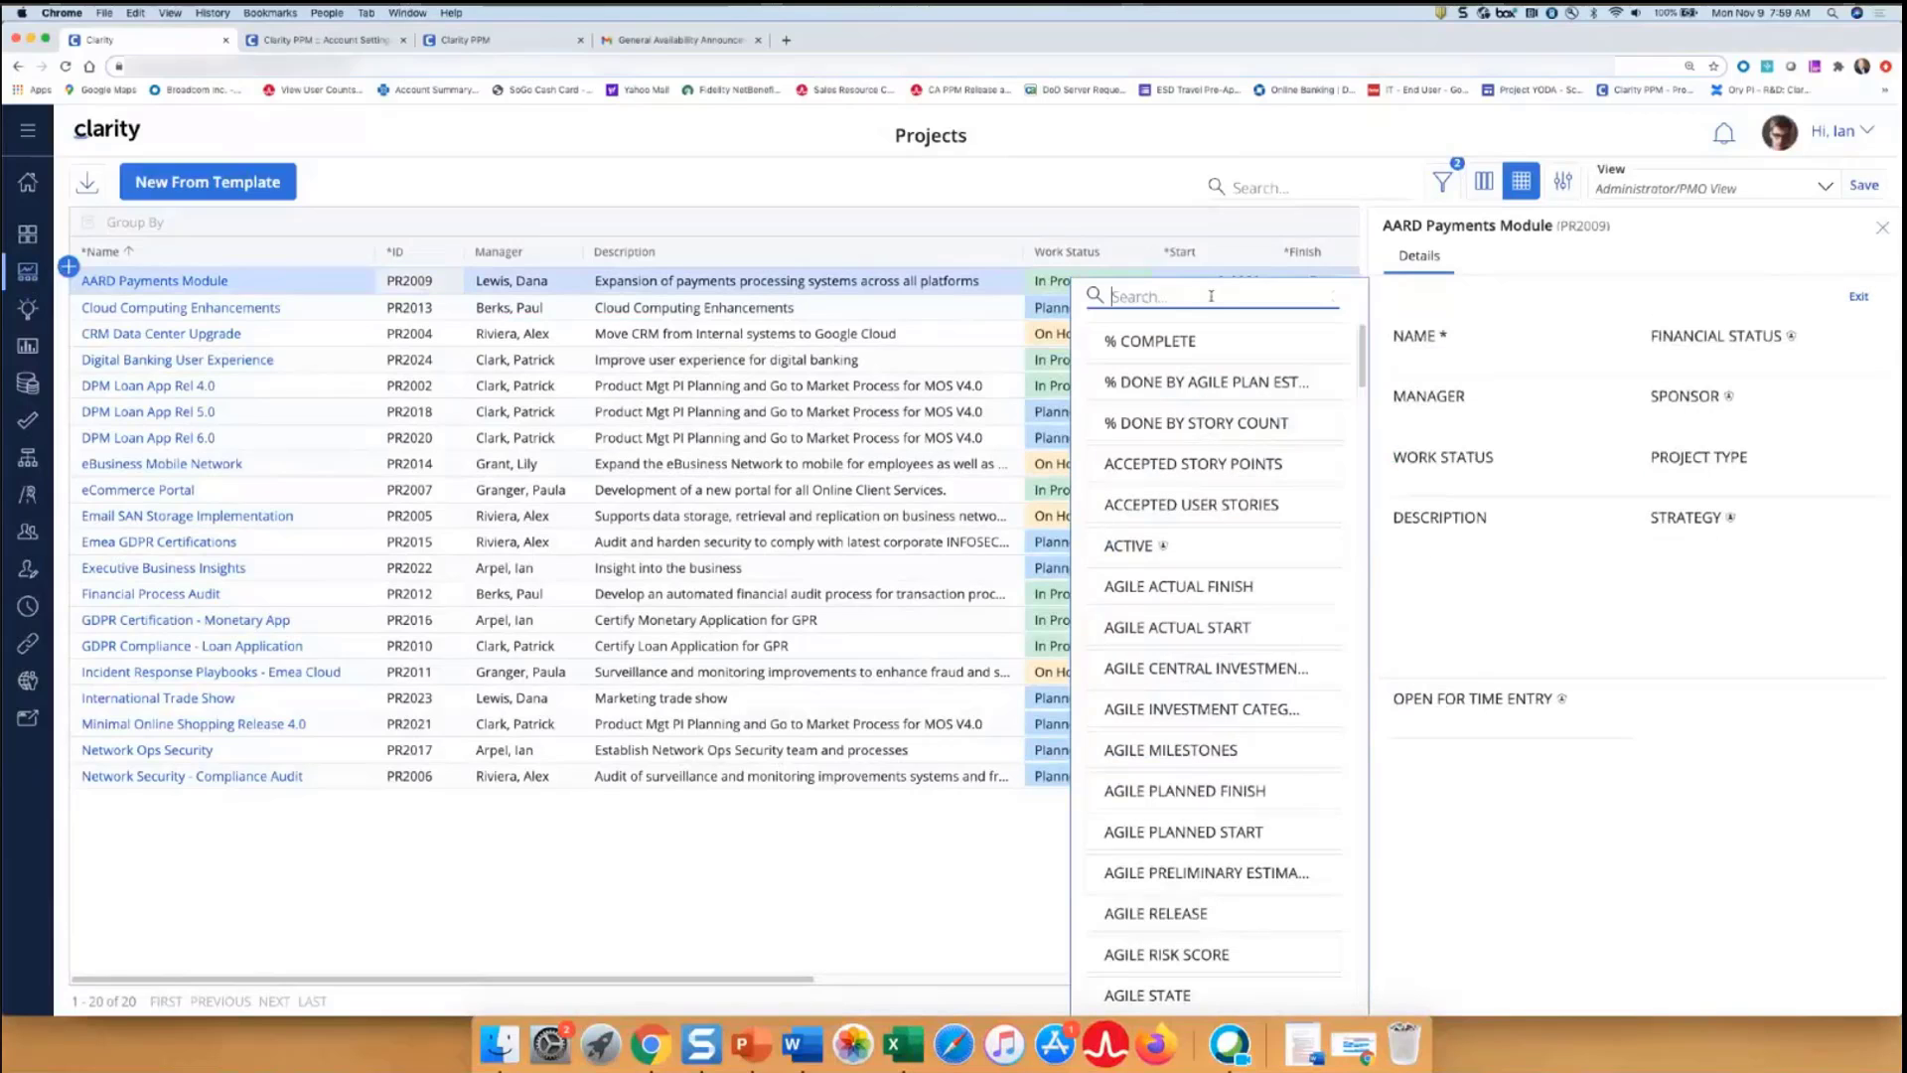
type("att")
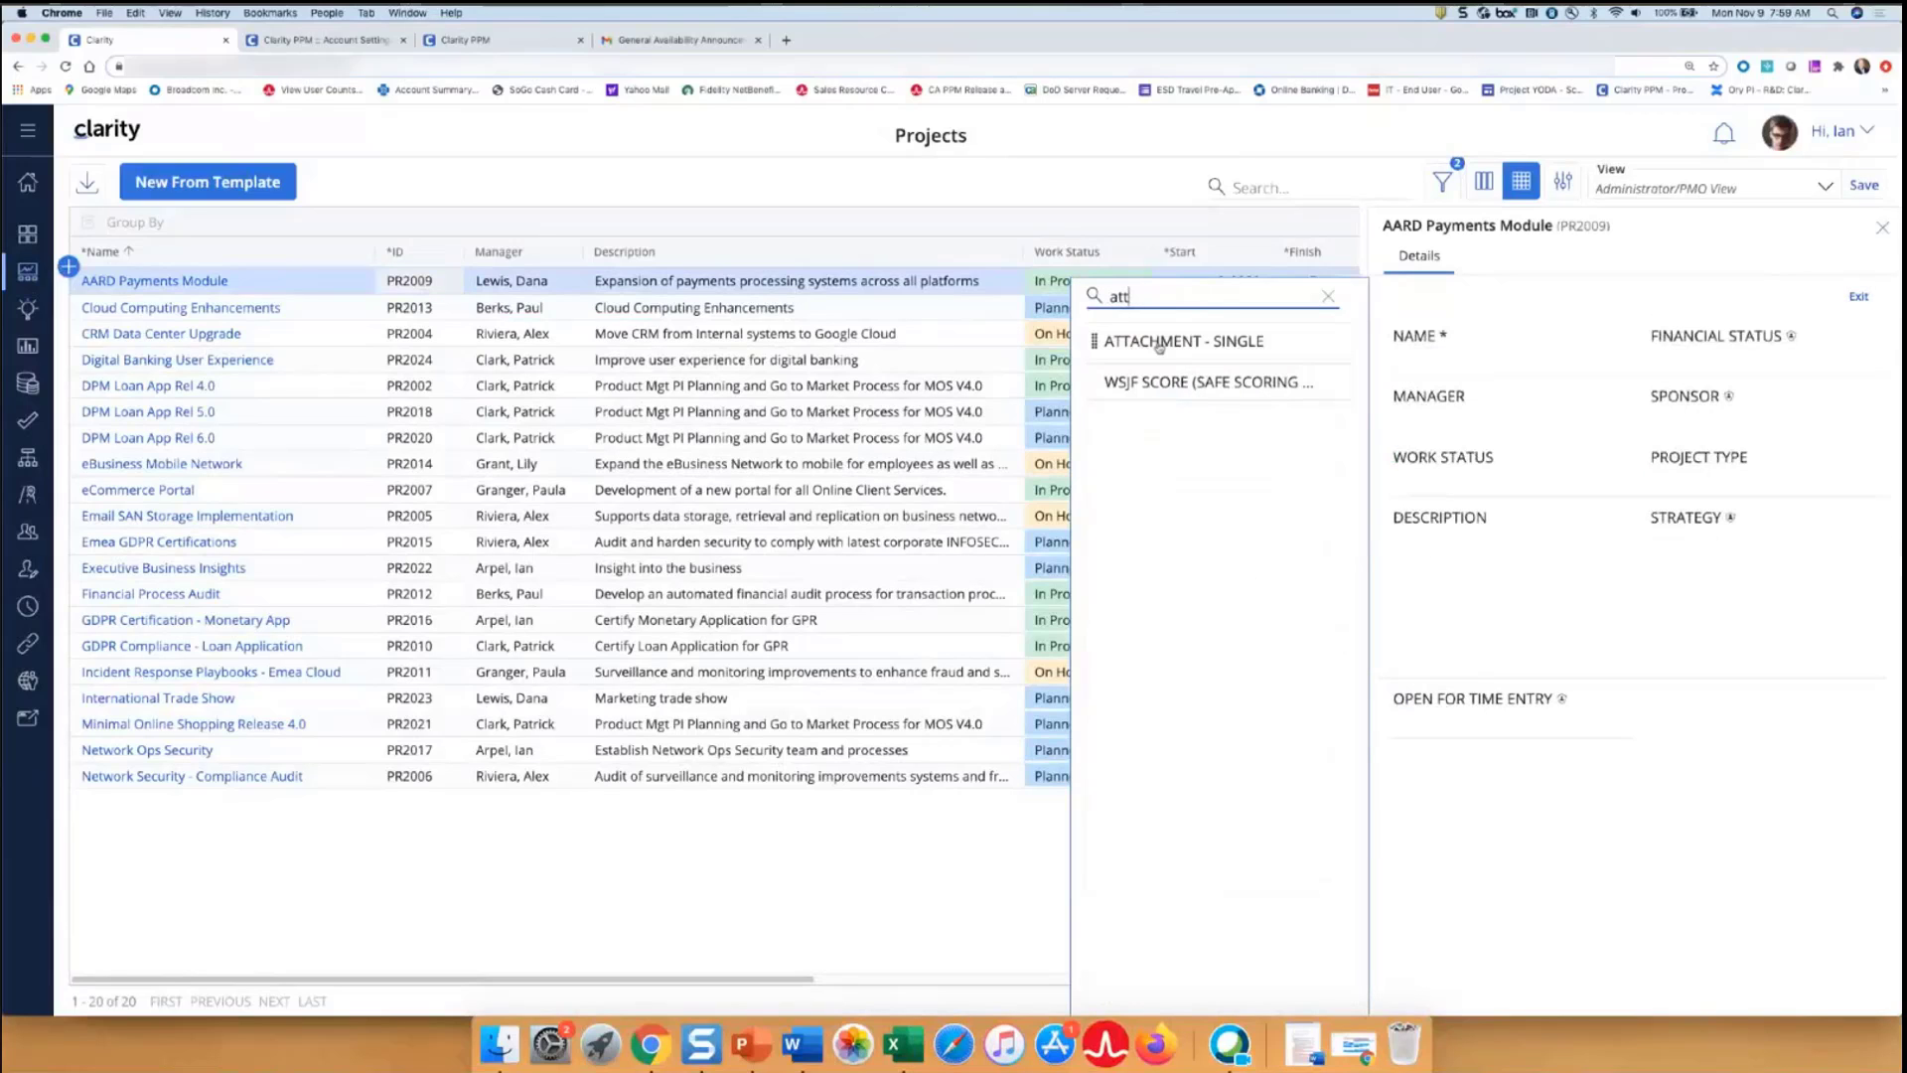
left_click_drag(1159, 346, 1468, 788)
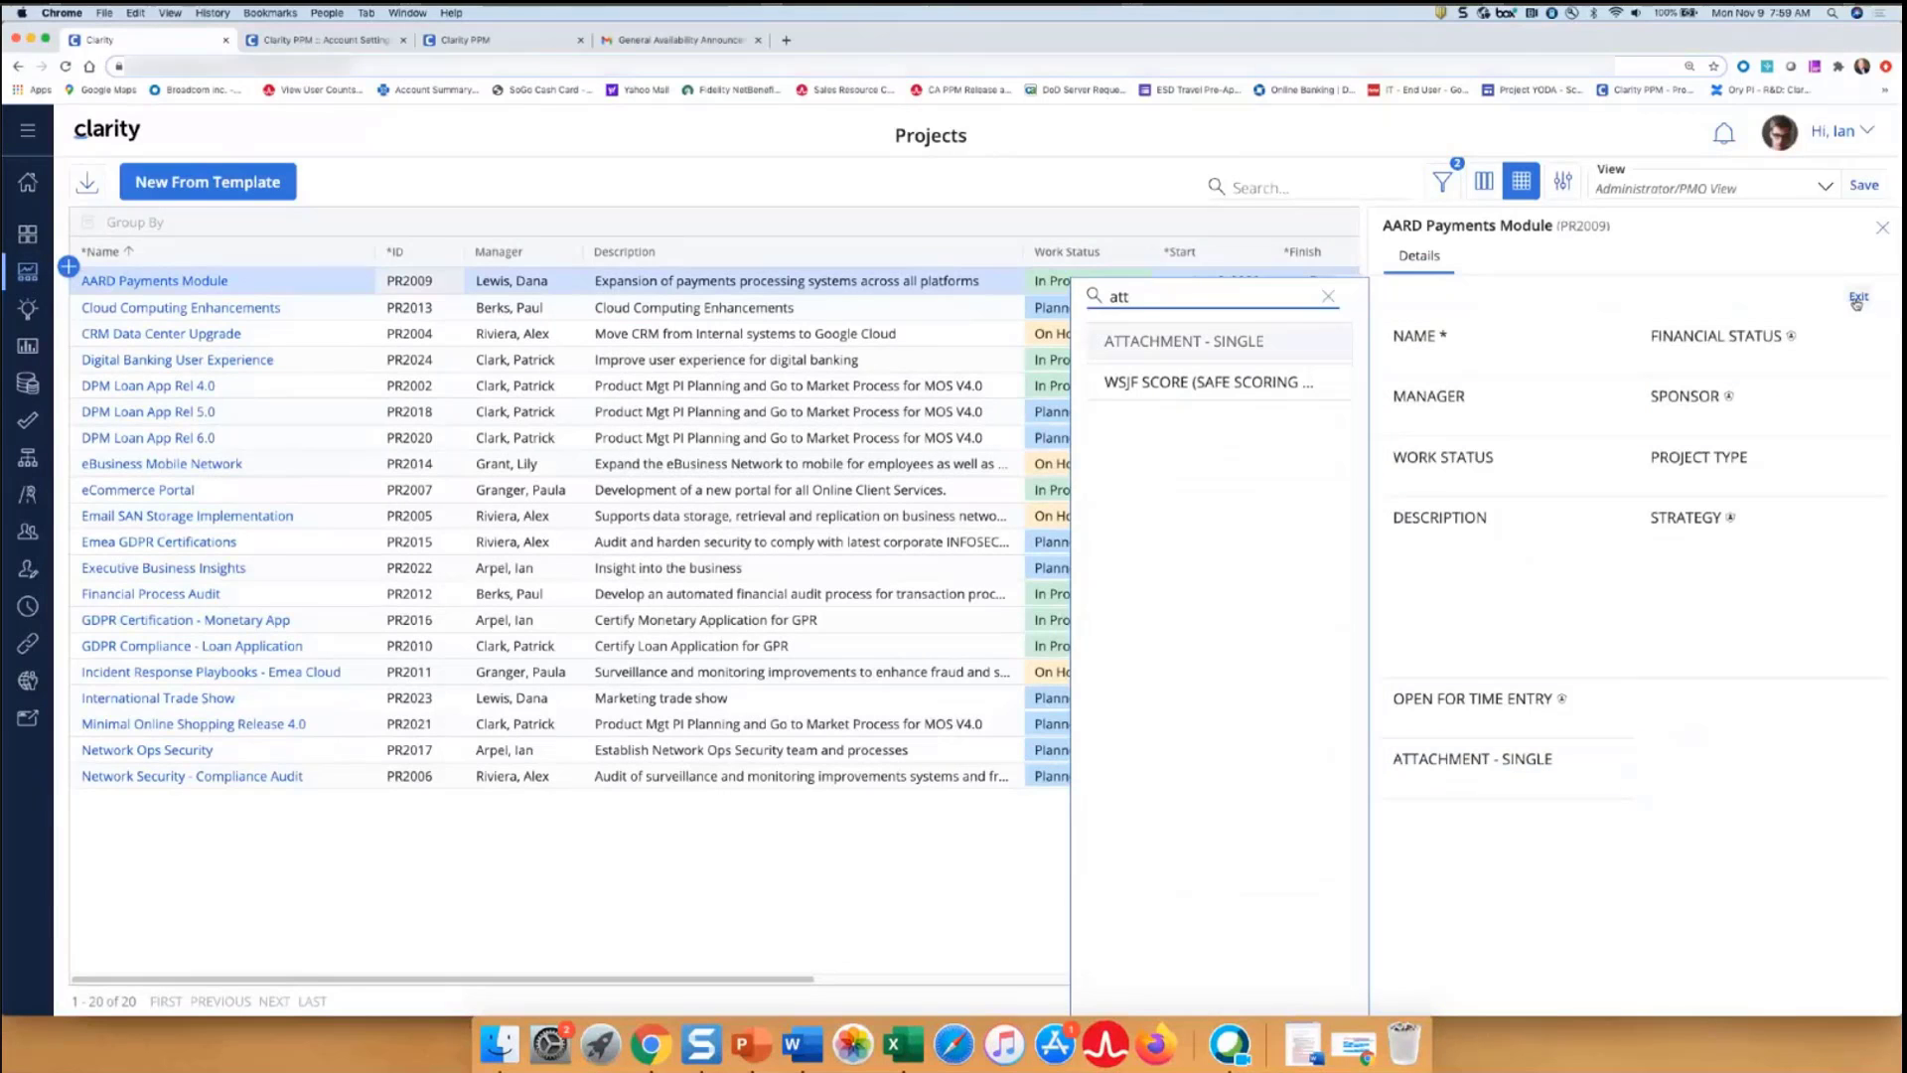
left_click(1857, 301)
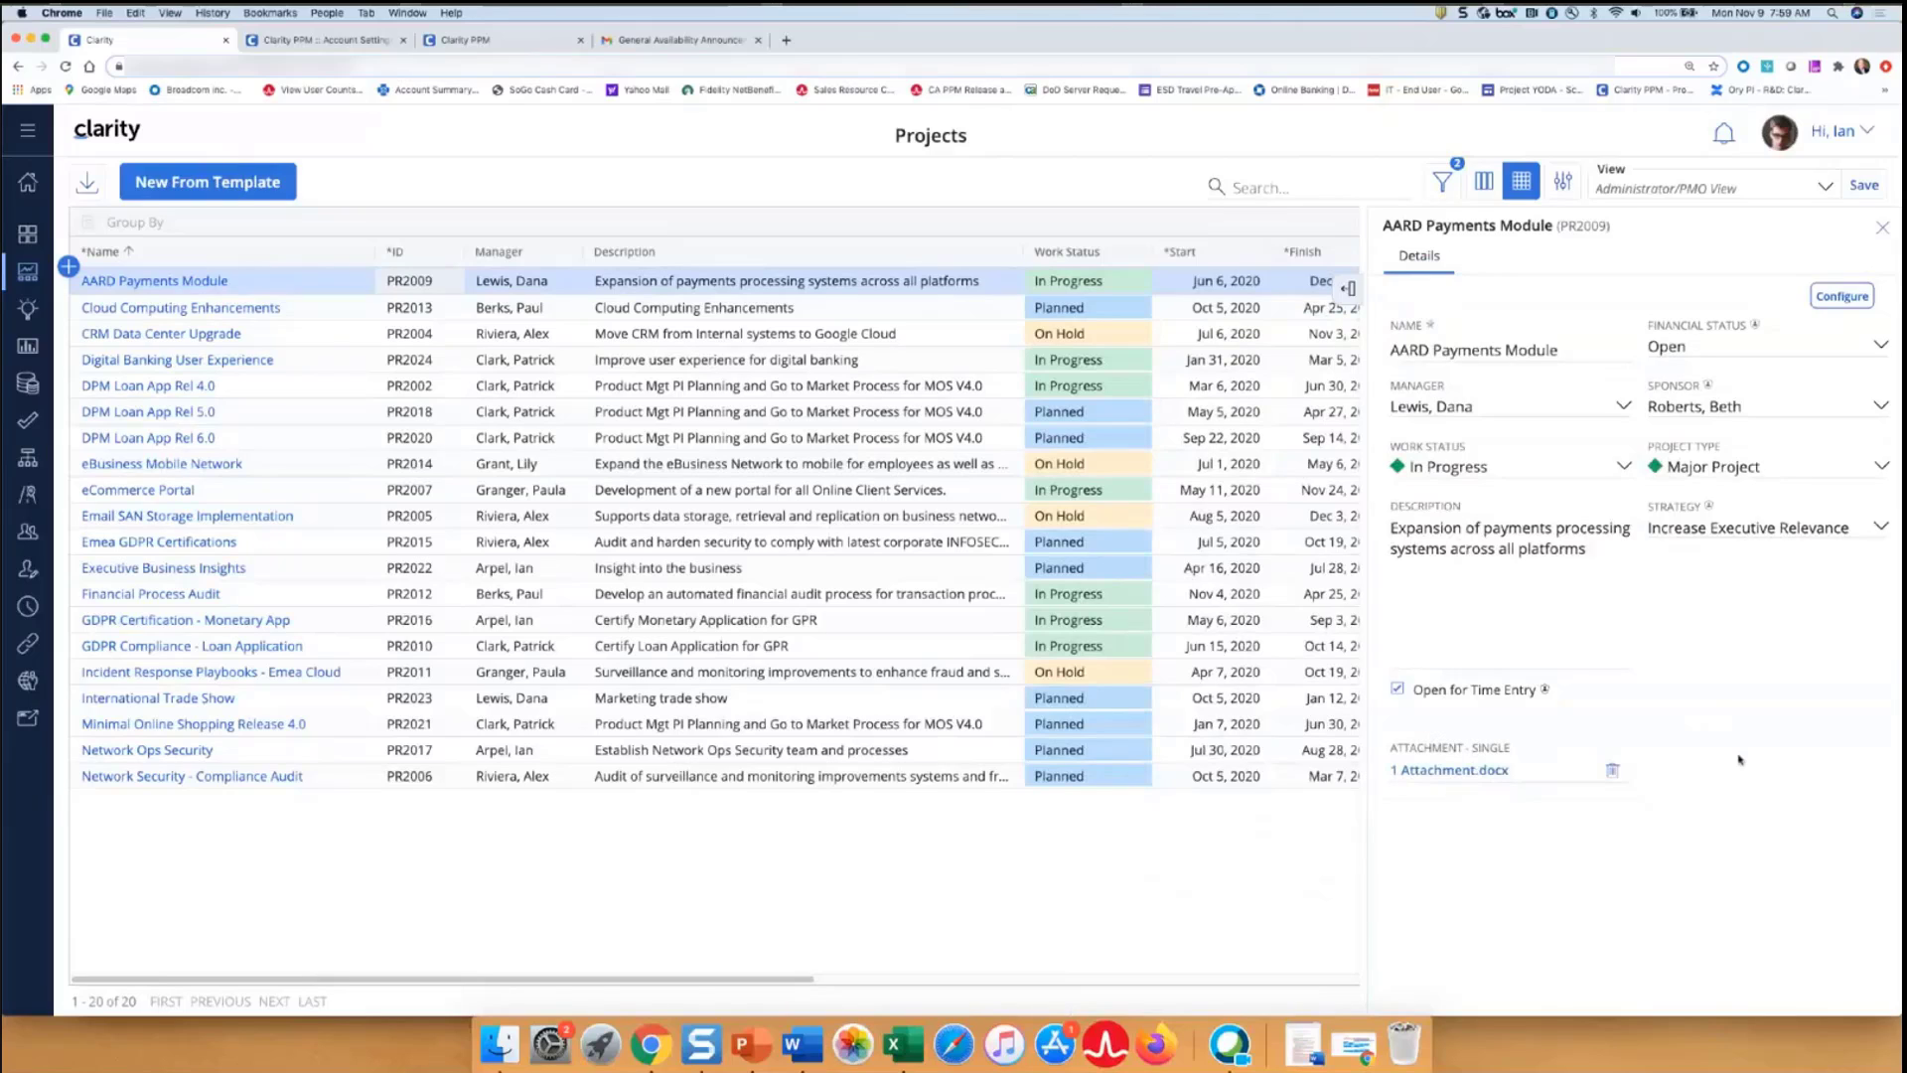
Download the file in the Attachment - Single field, open it to check its contents, and close the document
left_click(1465, 774)
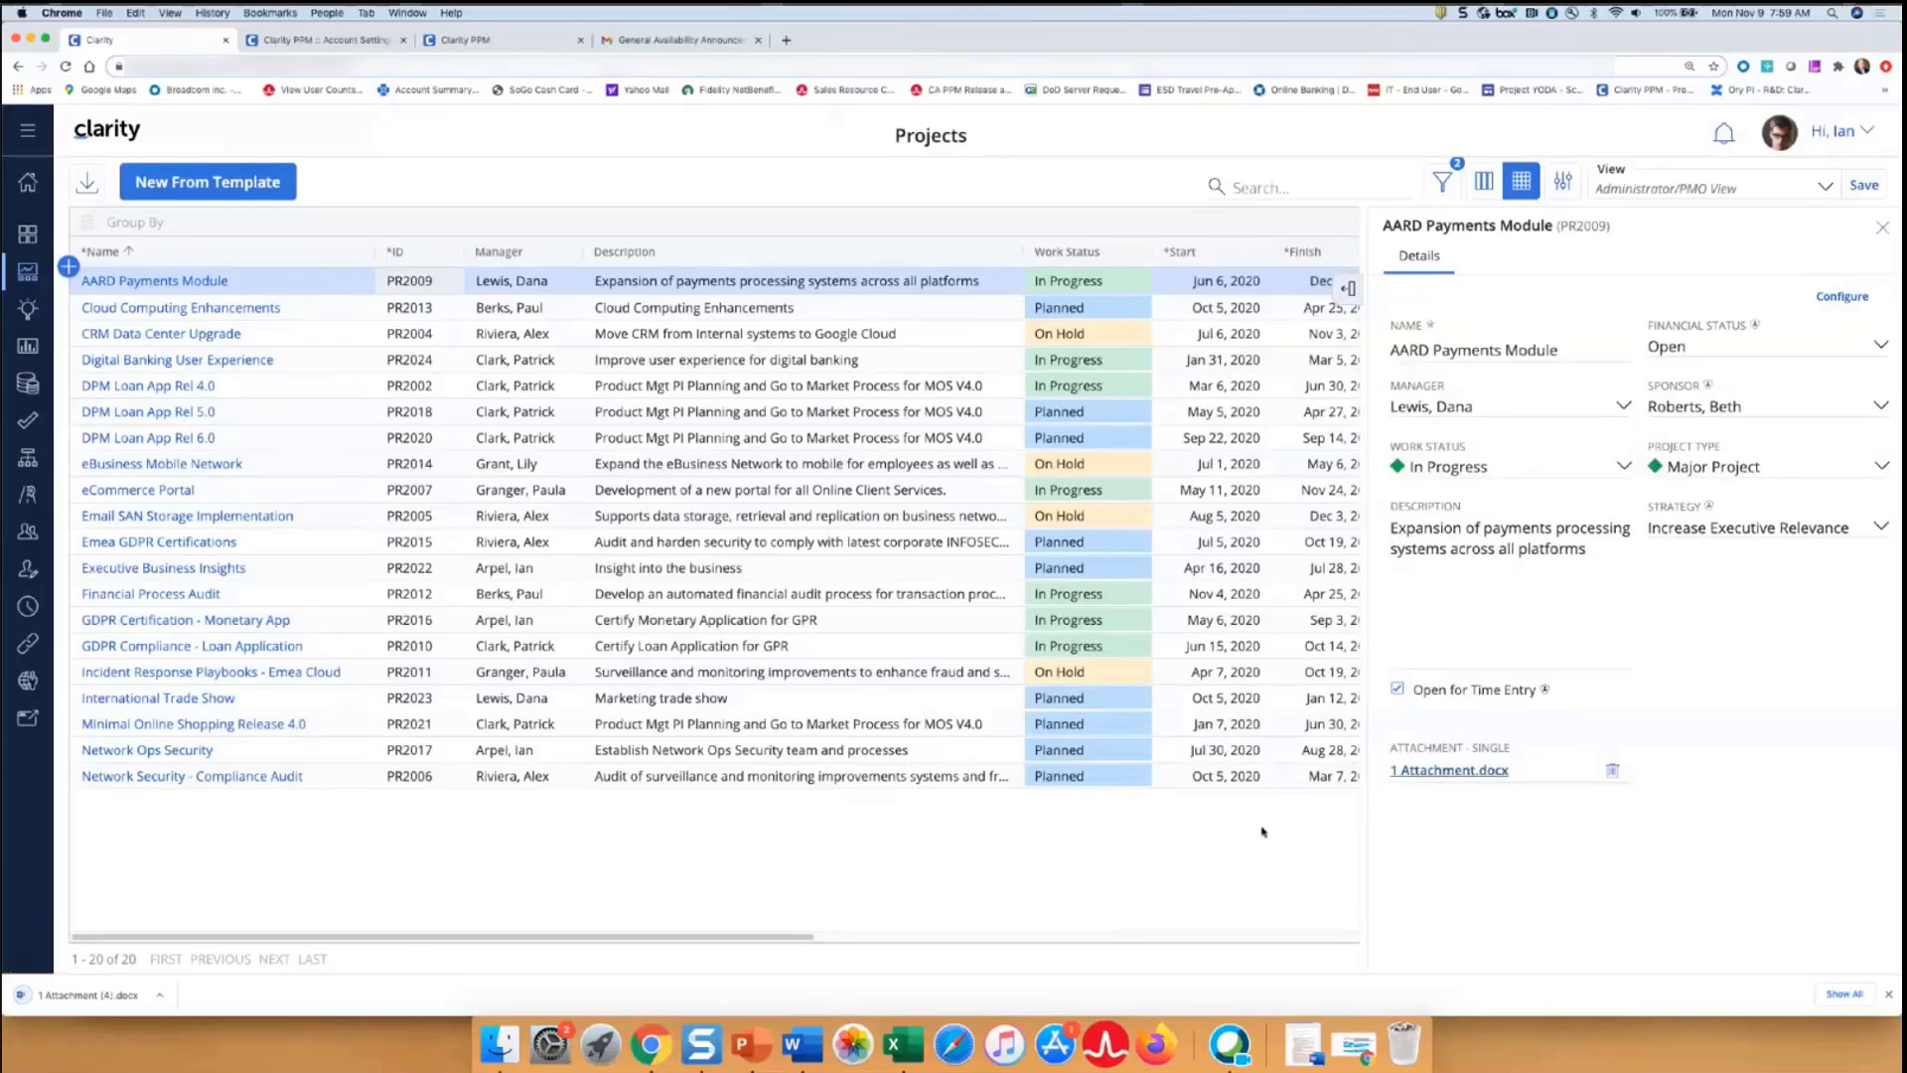
left_click(71, 996)
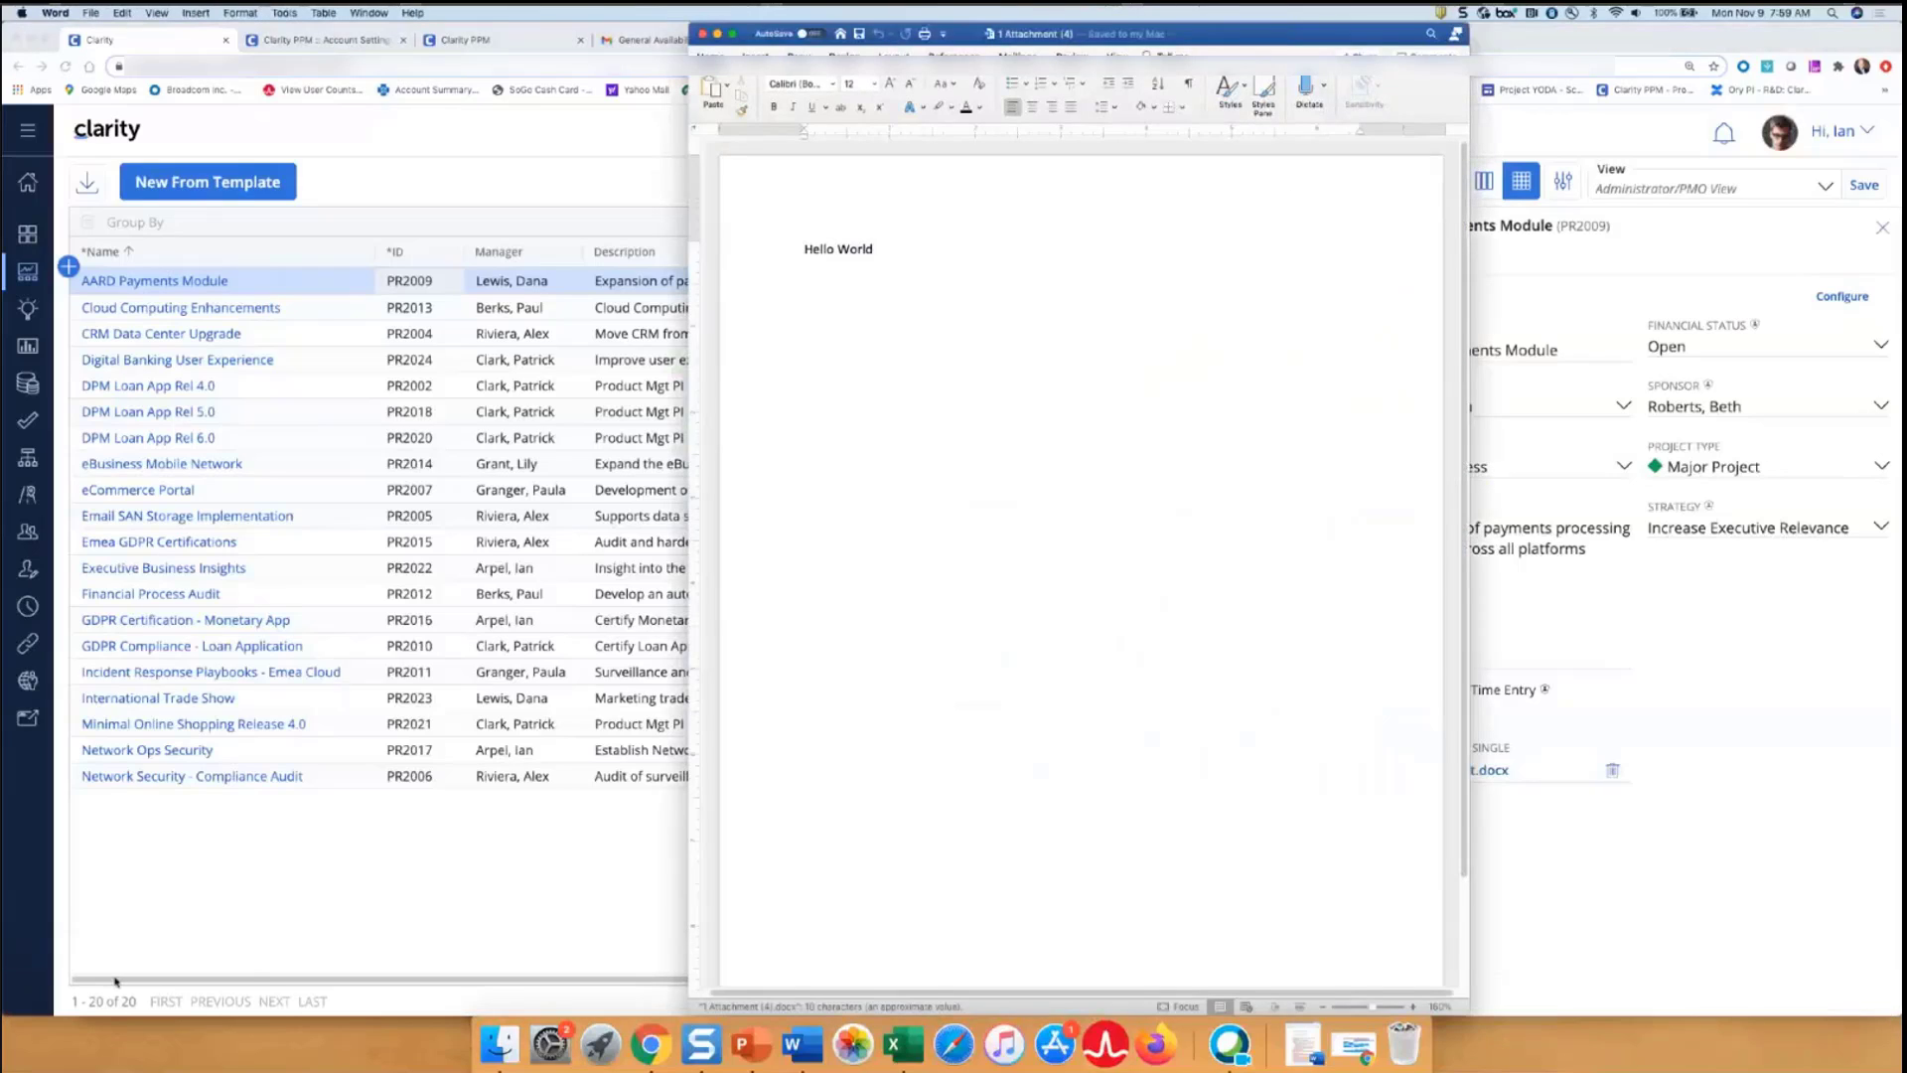
left_click(702, 35)
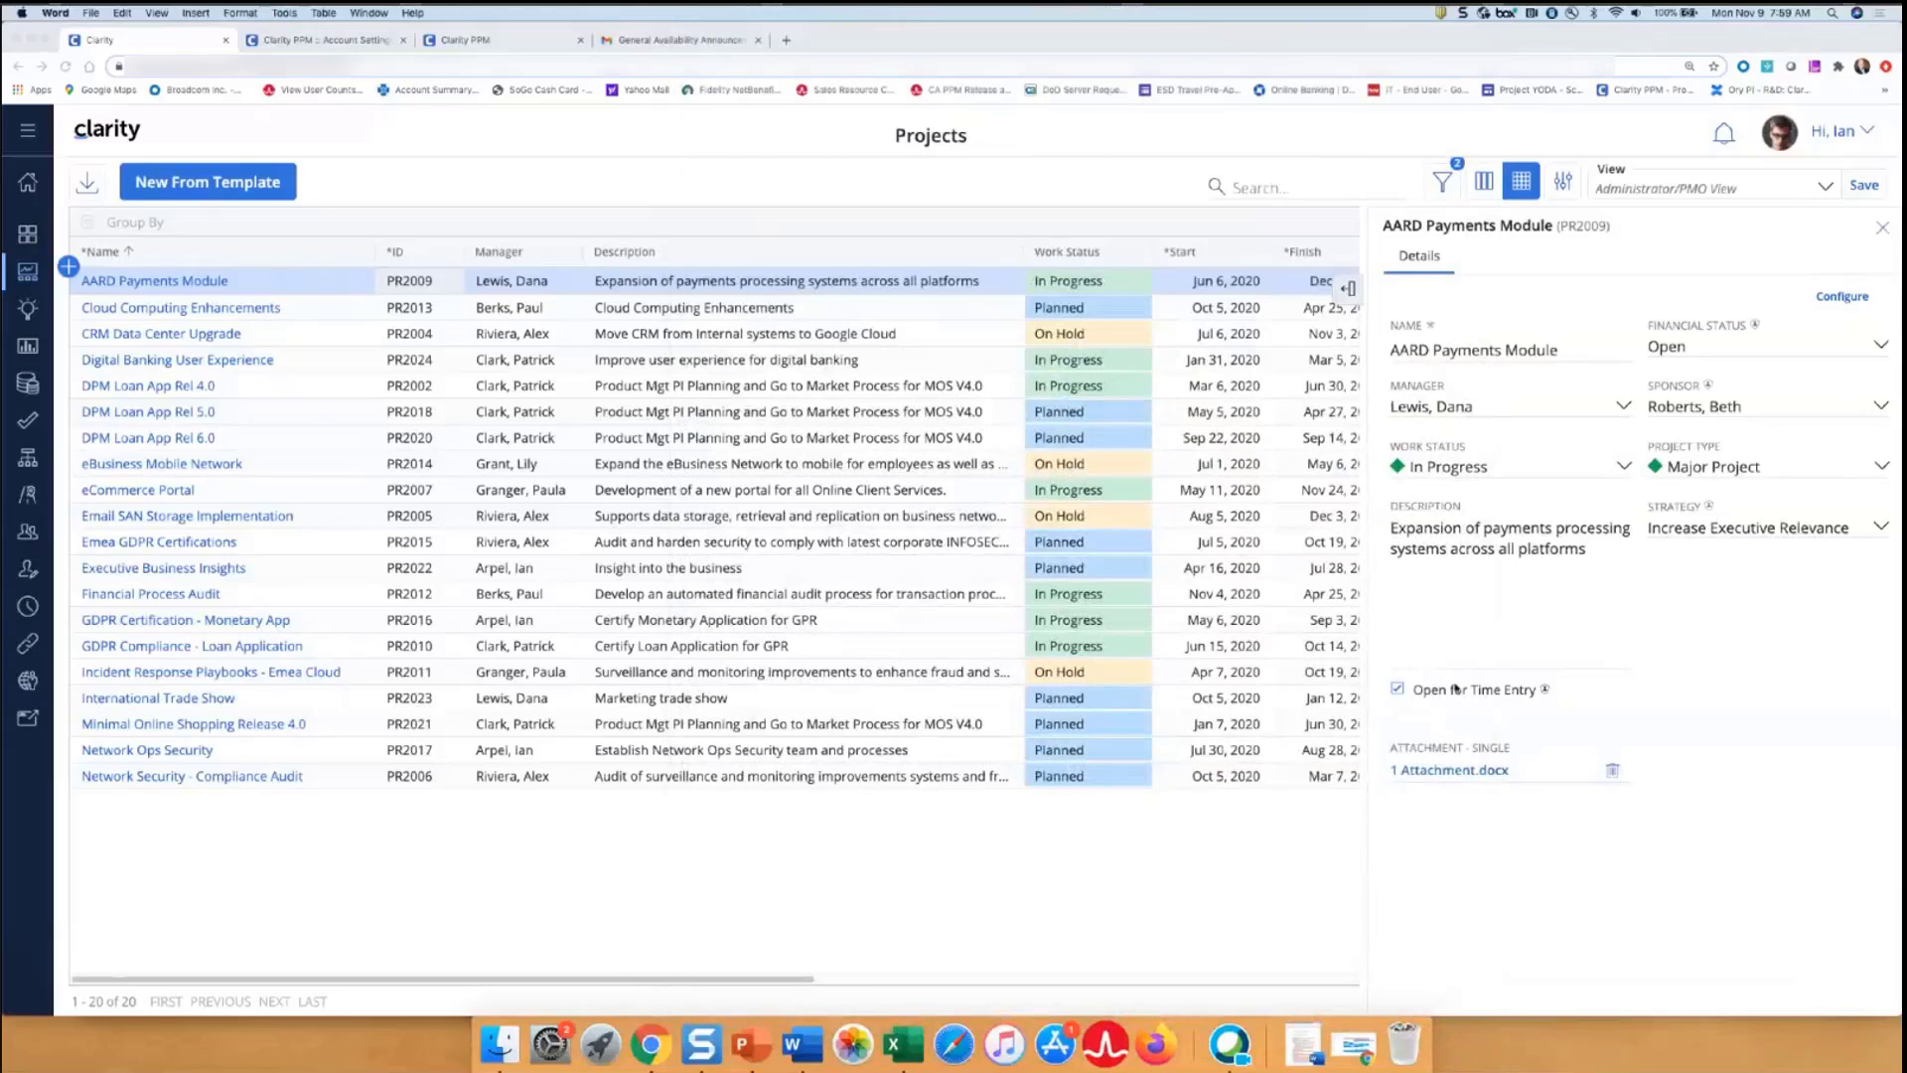
Delete the file in the Attachment - Single field and upload the 1 Attachment document from the Desktop
left_click(1611, 772)
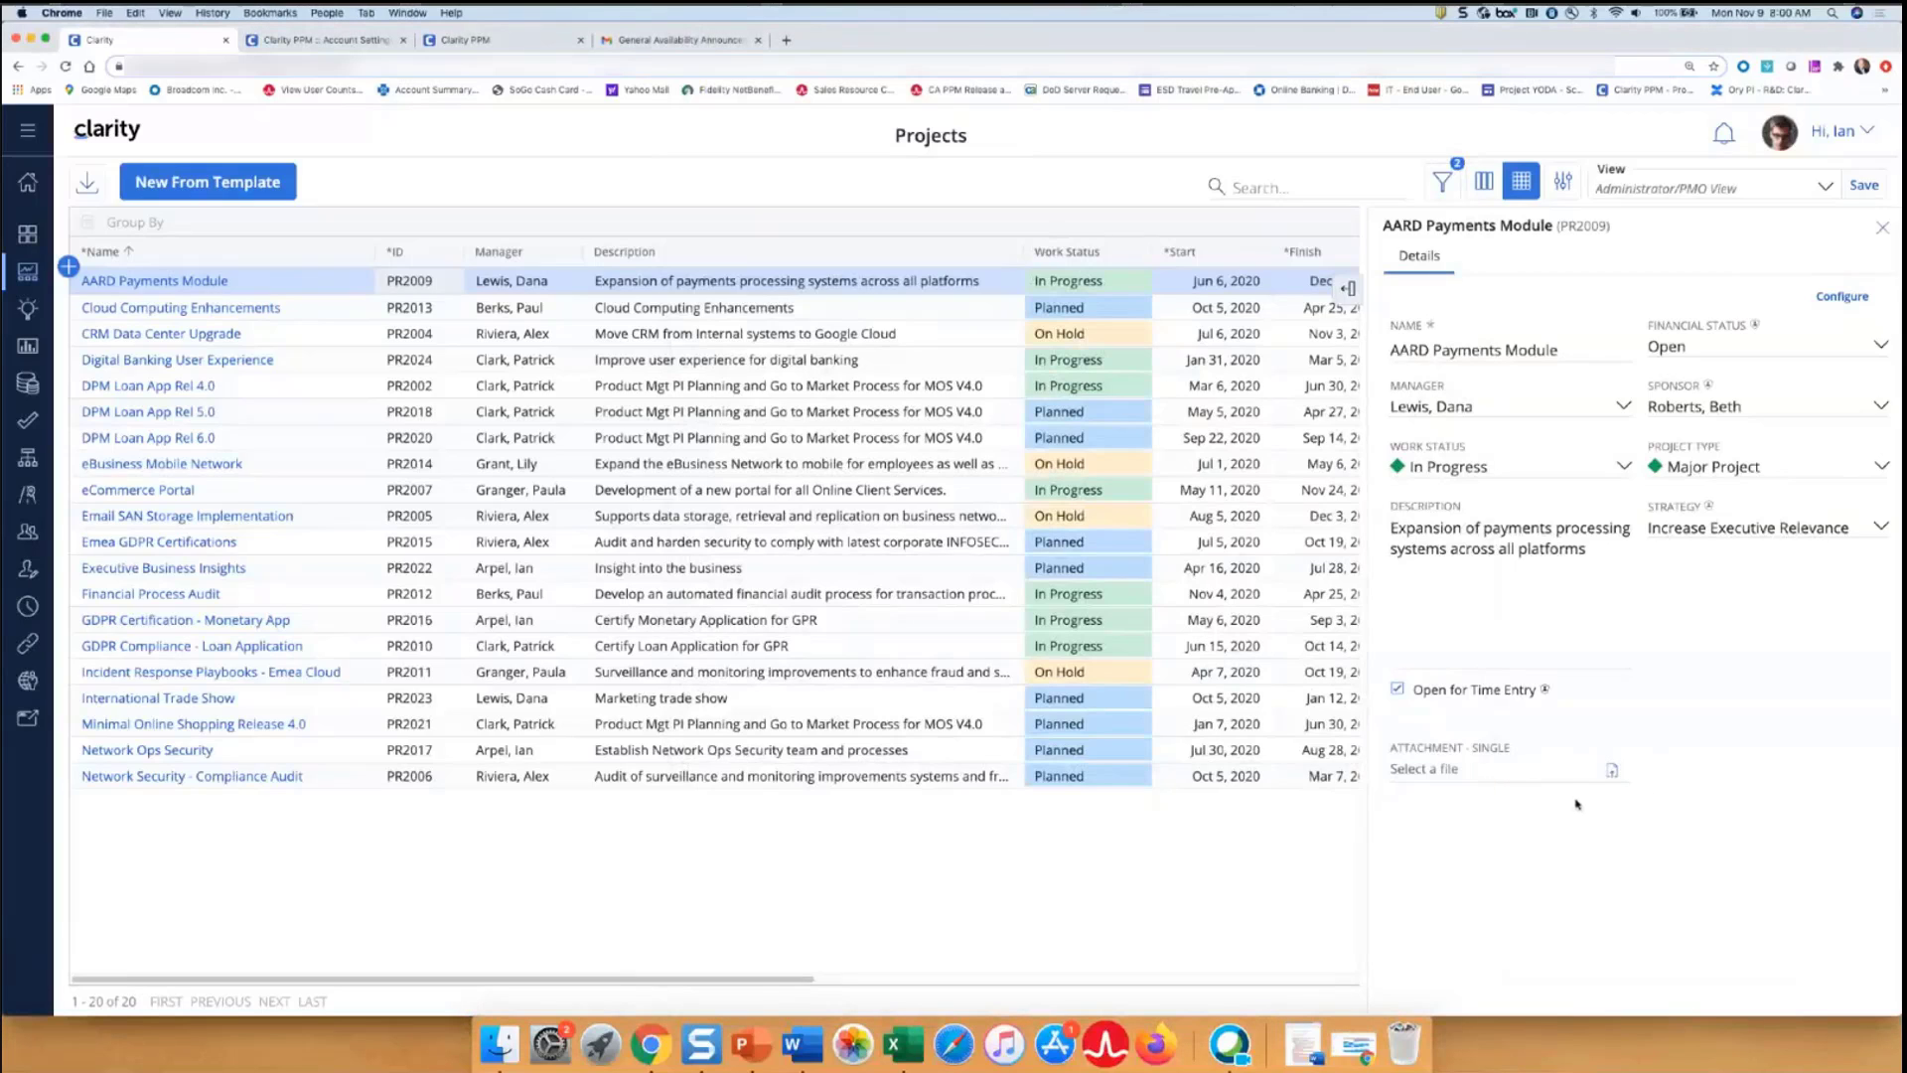
key("super+r")
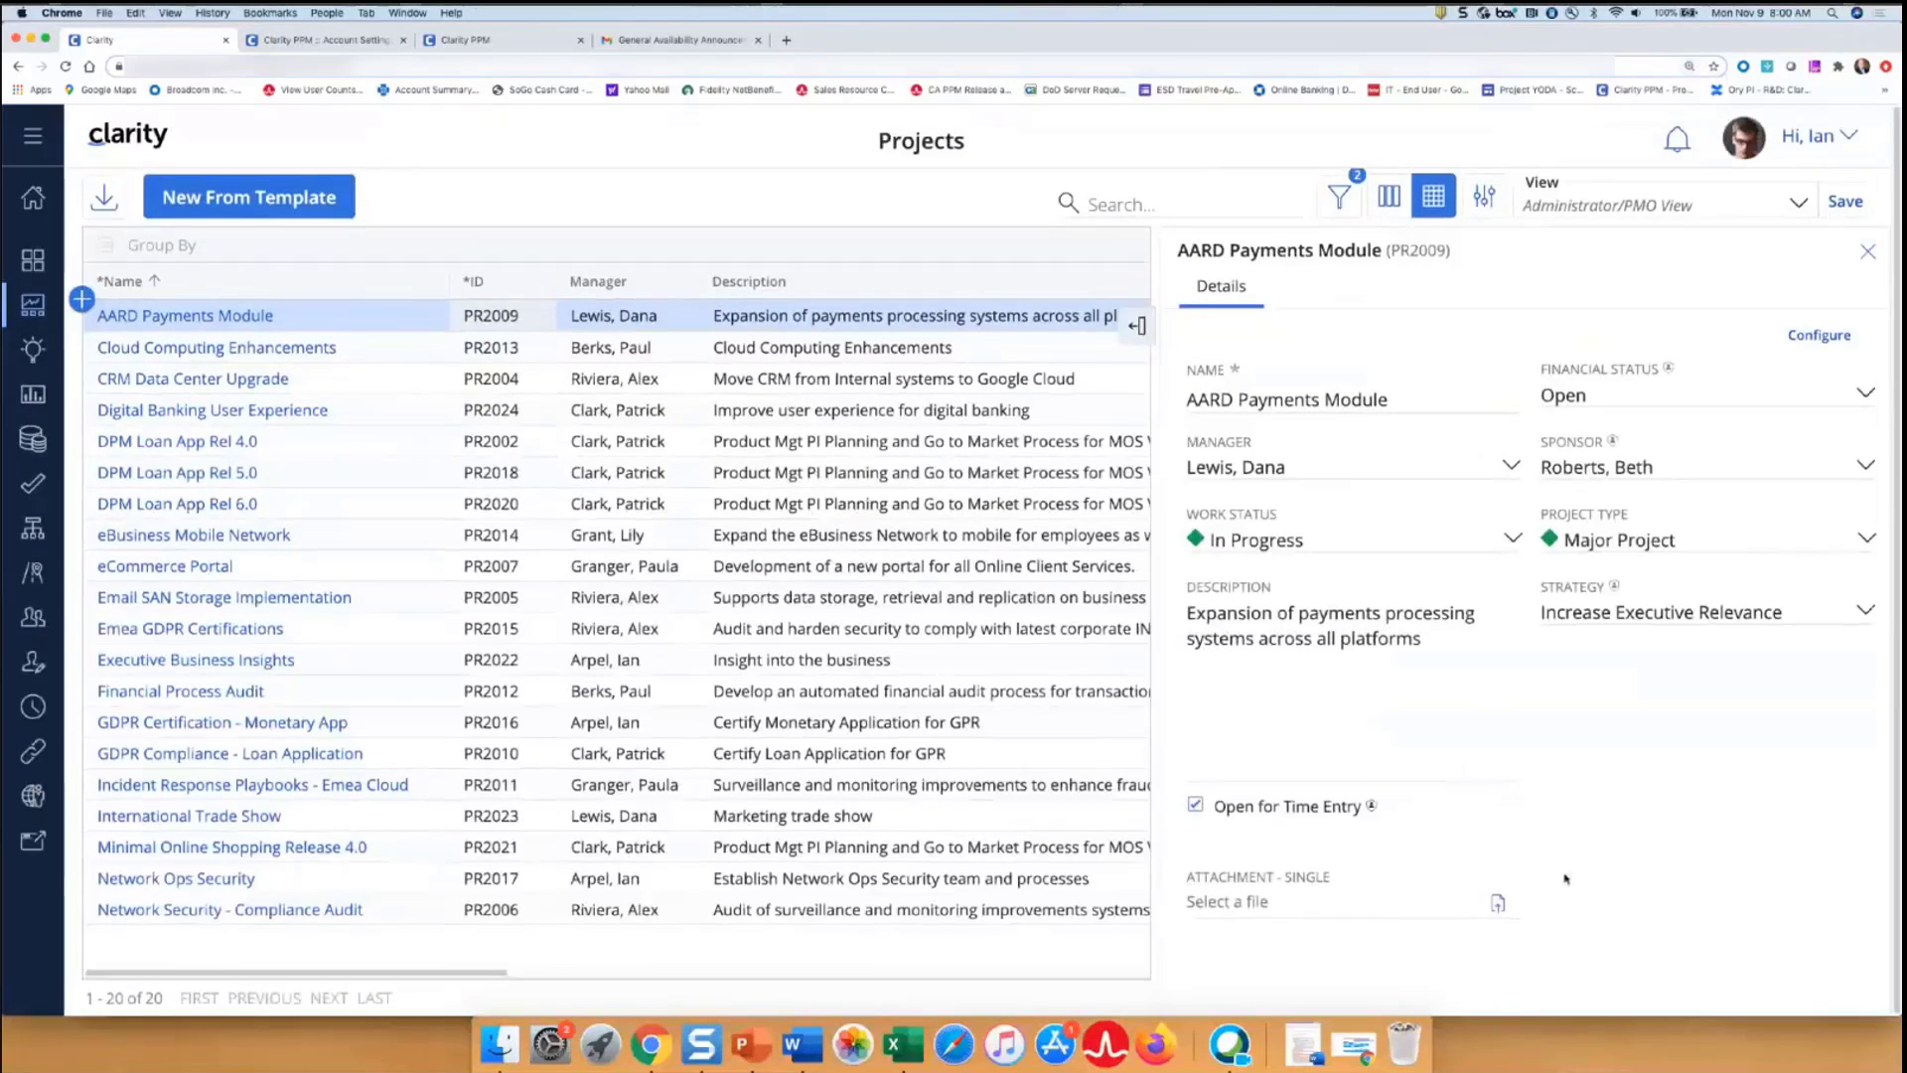
left_click(1500, 907)
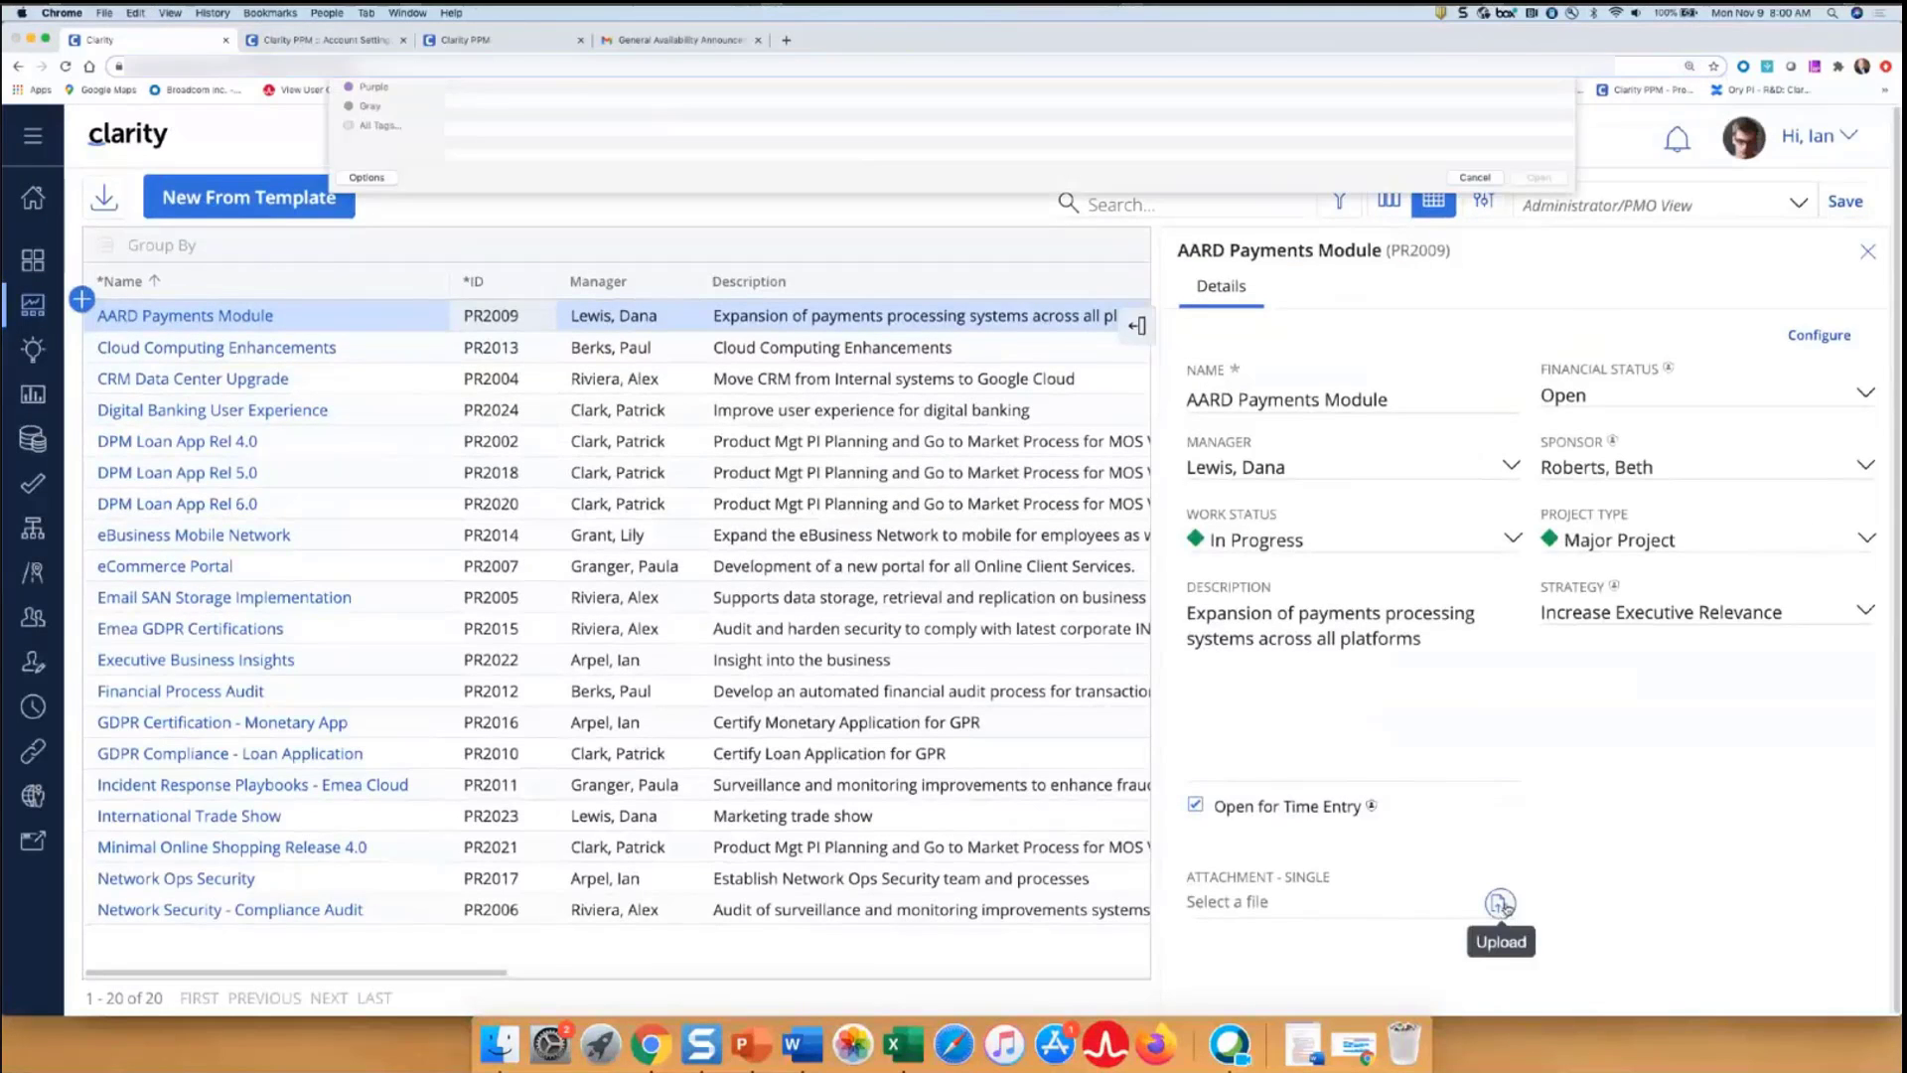
left_click(500, 136)
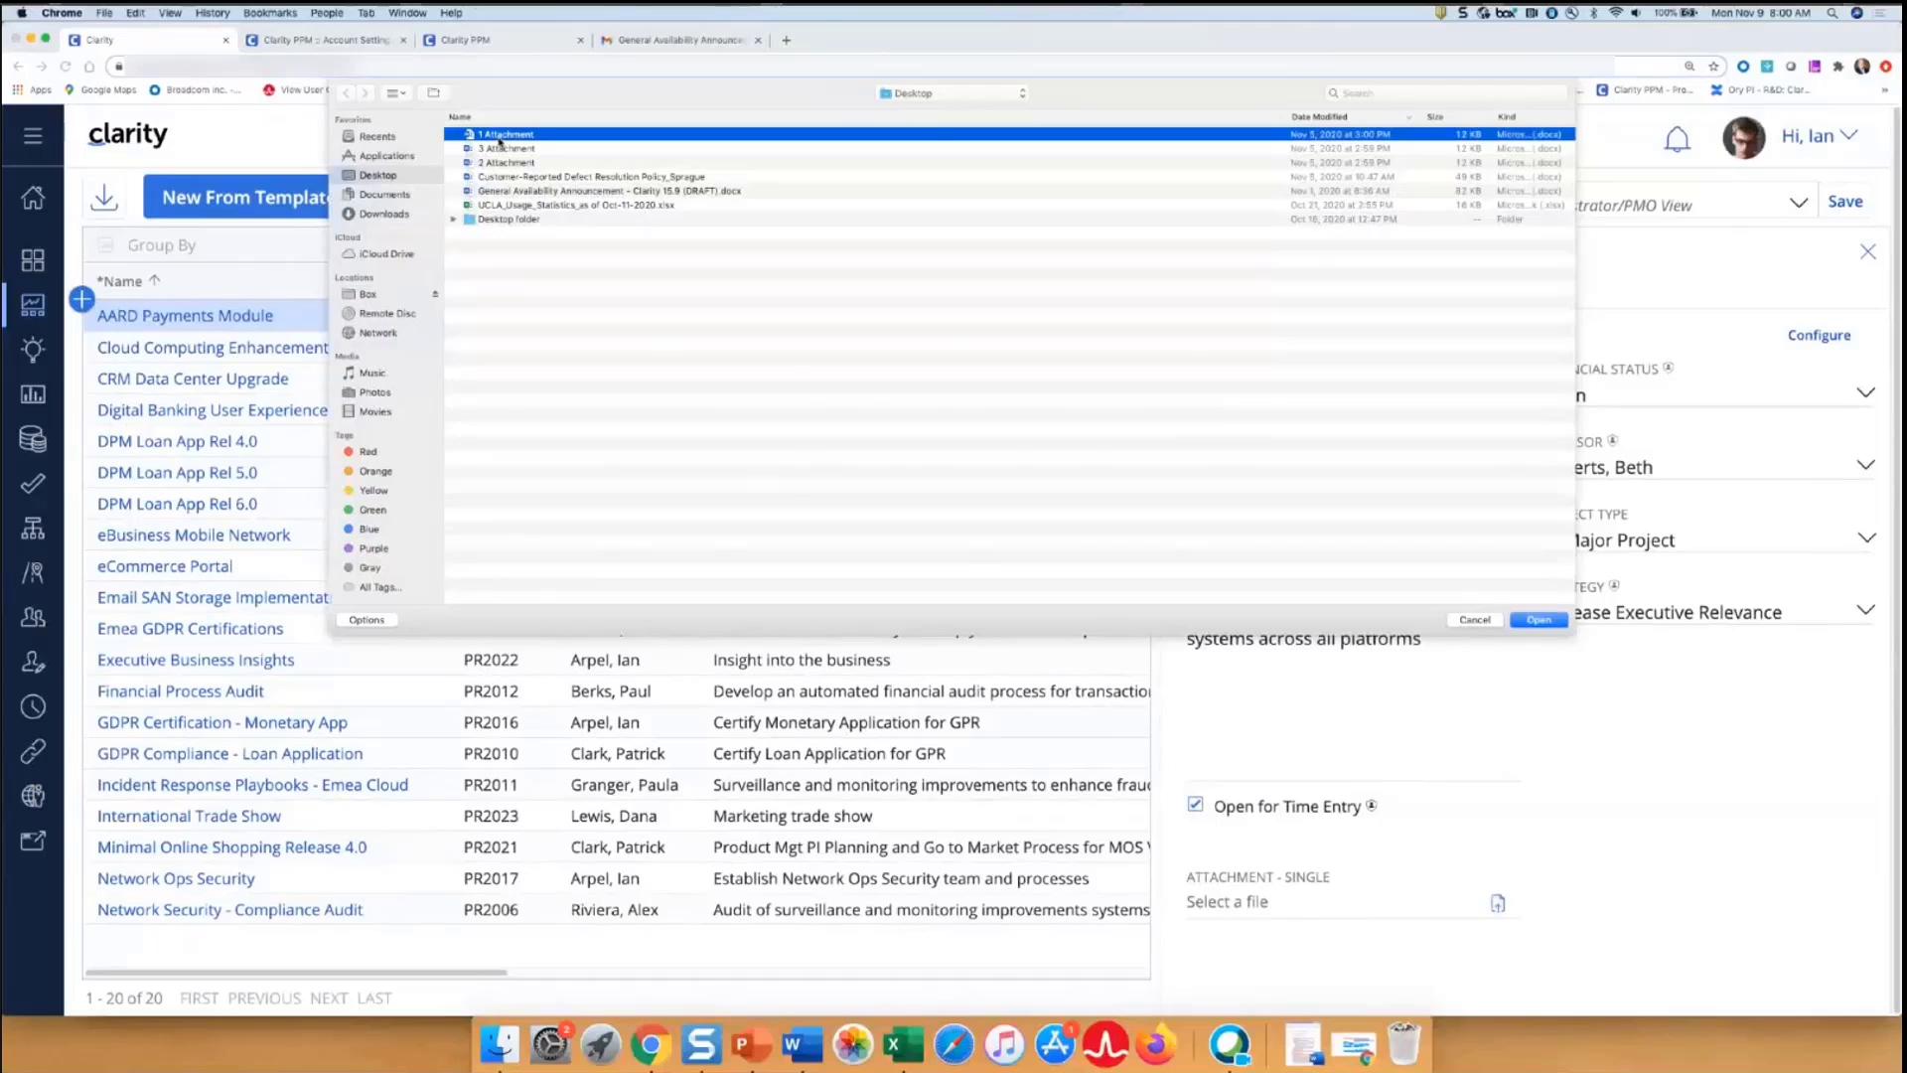
double_click(499, 136)
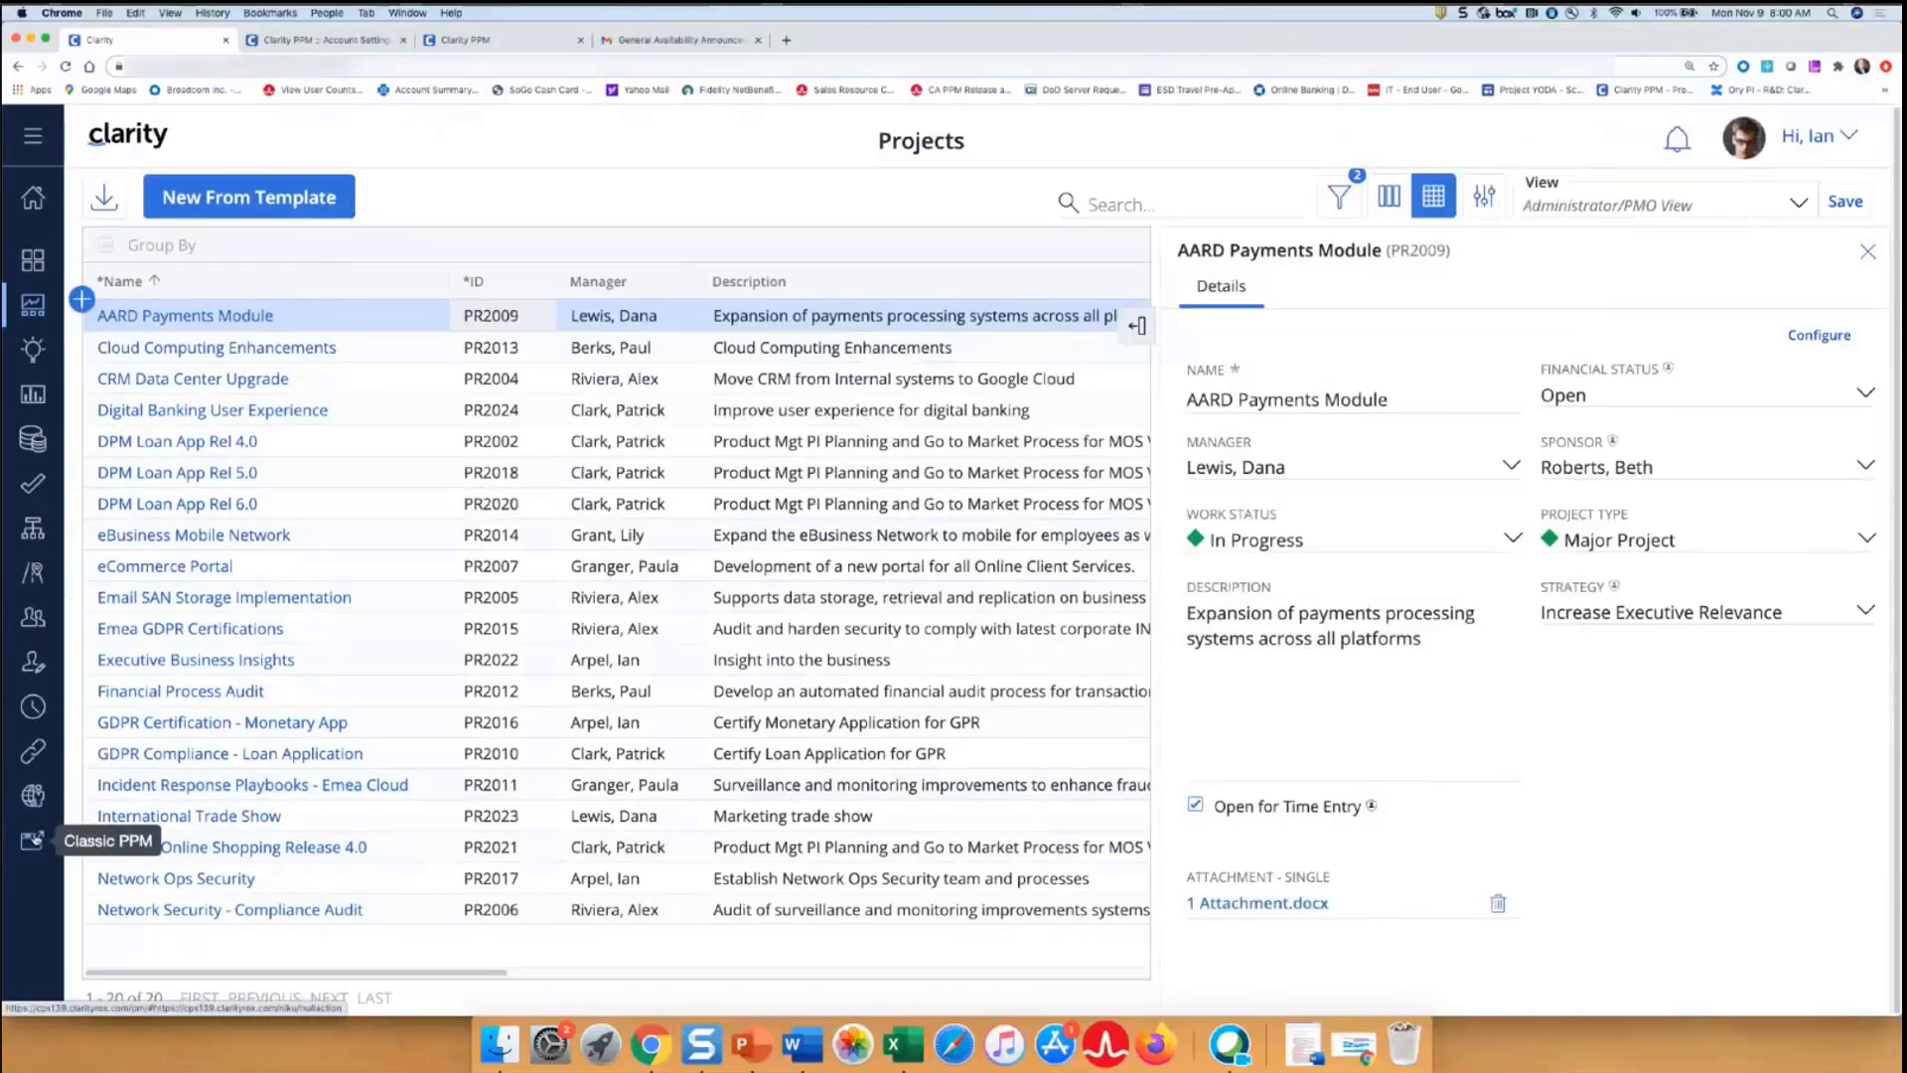
Switch to the Classic PPM page and open the Studio list of objects in administration
left_click(467, 42)
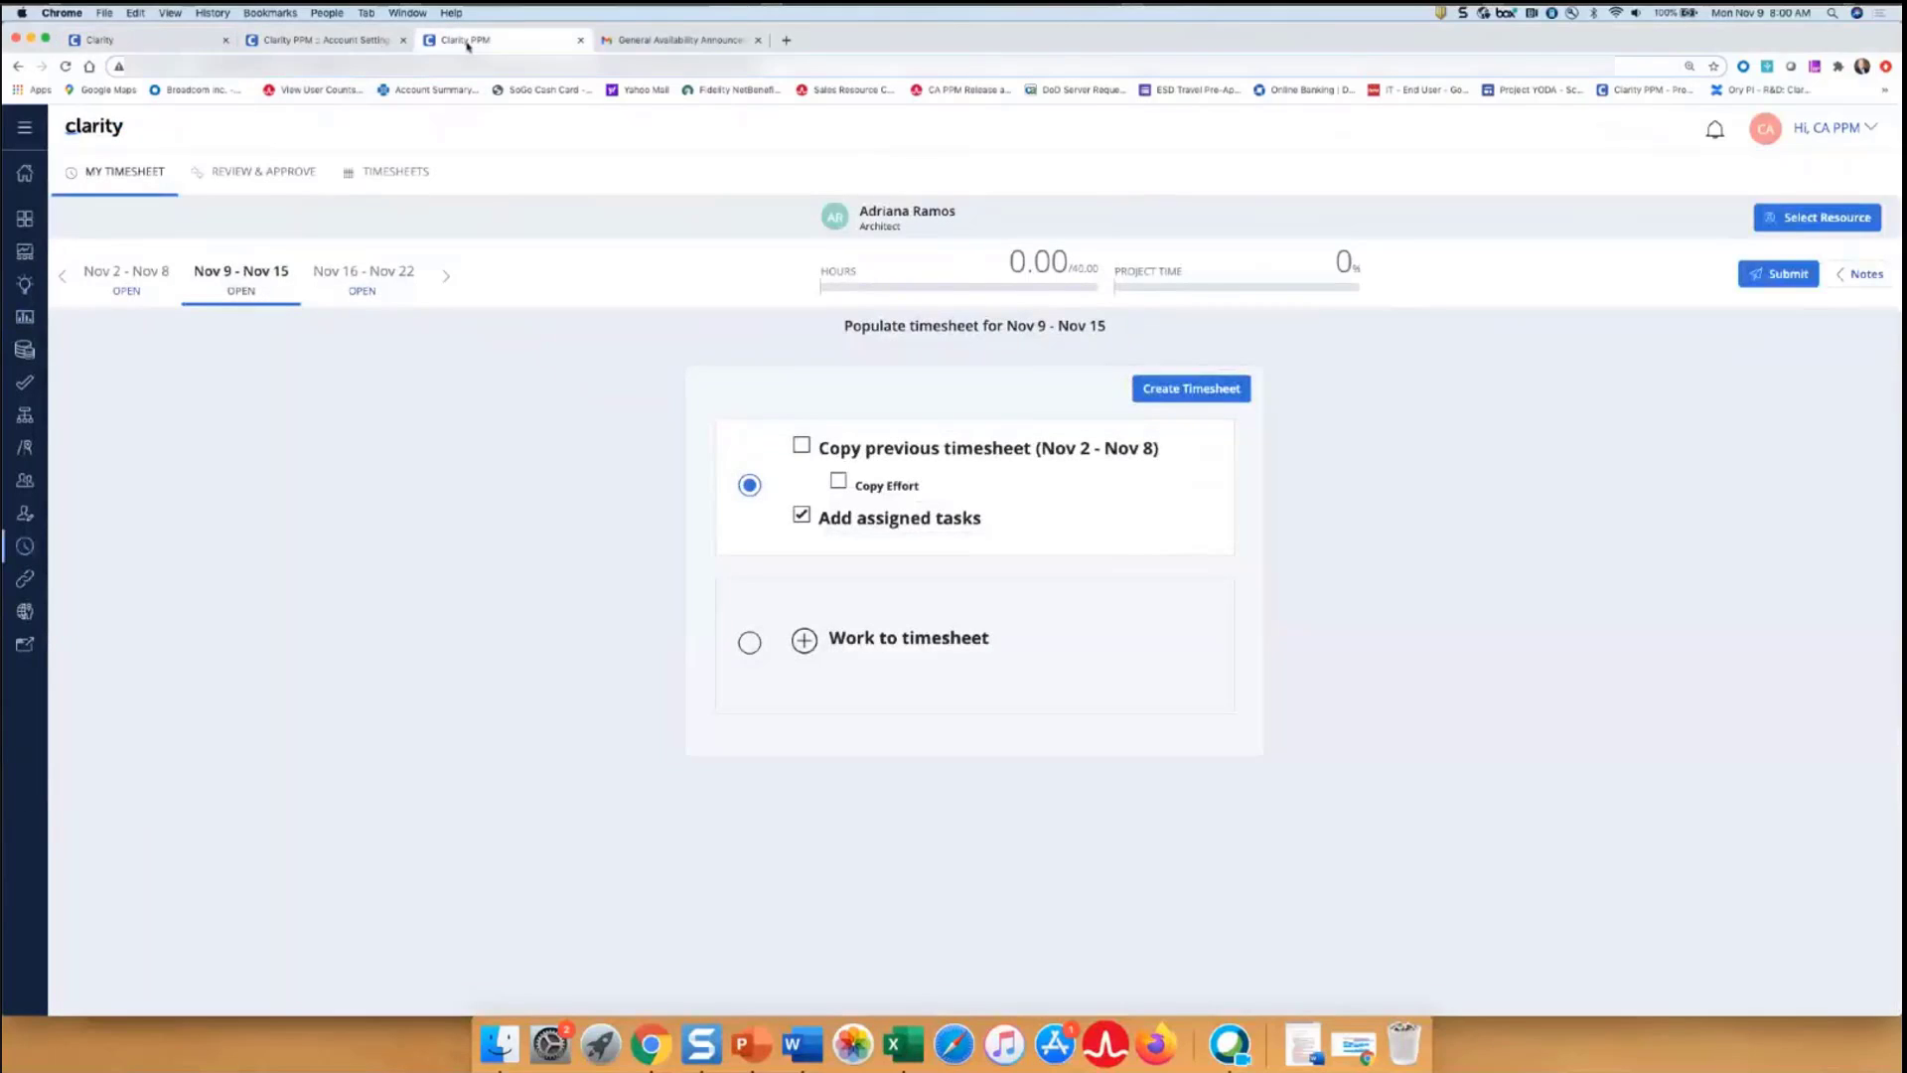
left_click(325, 43)
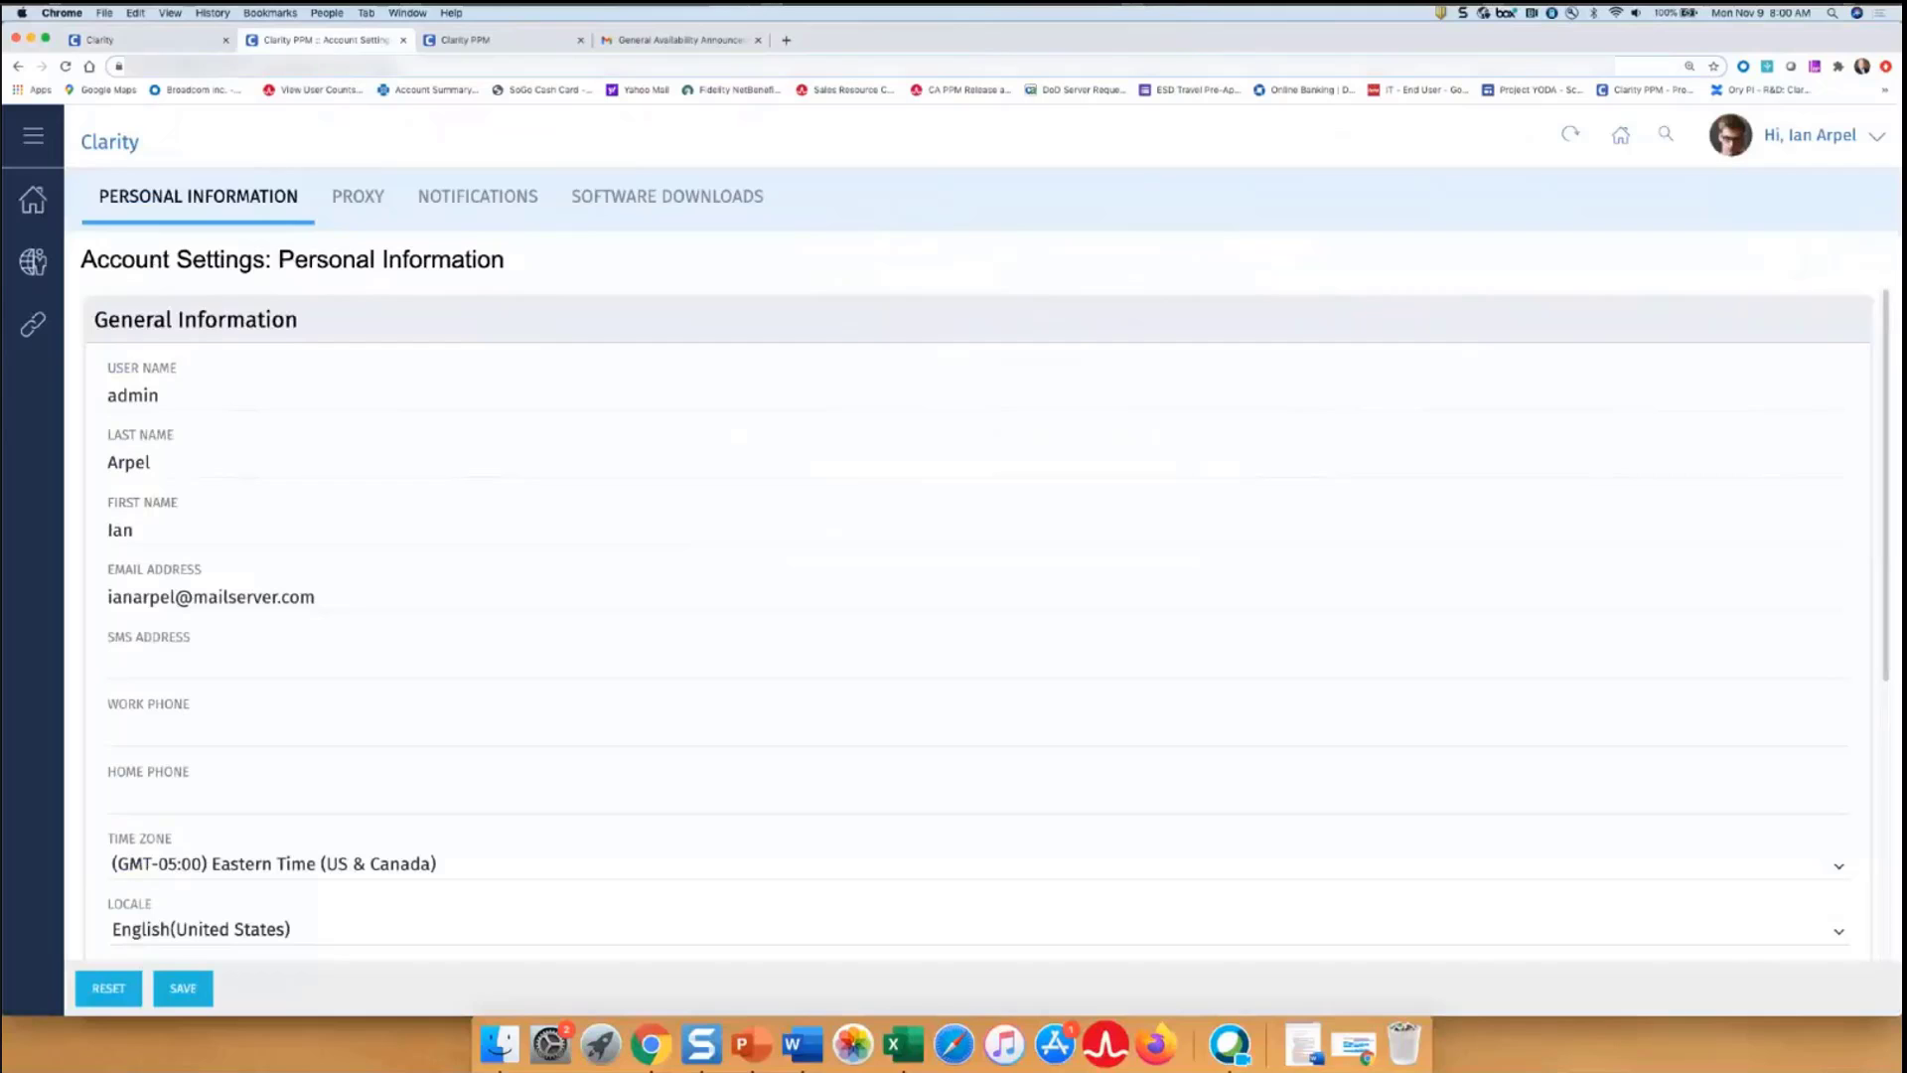
left_click(33, 202)
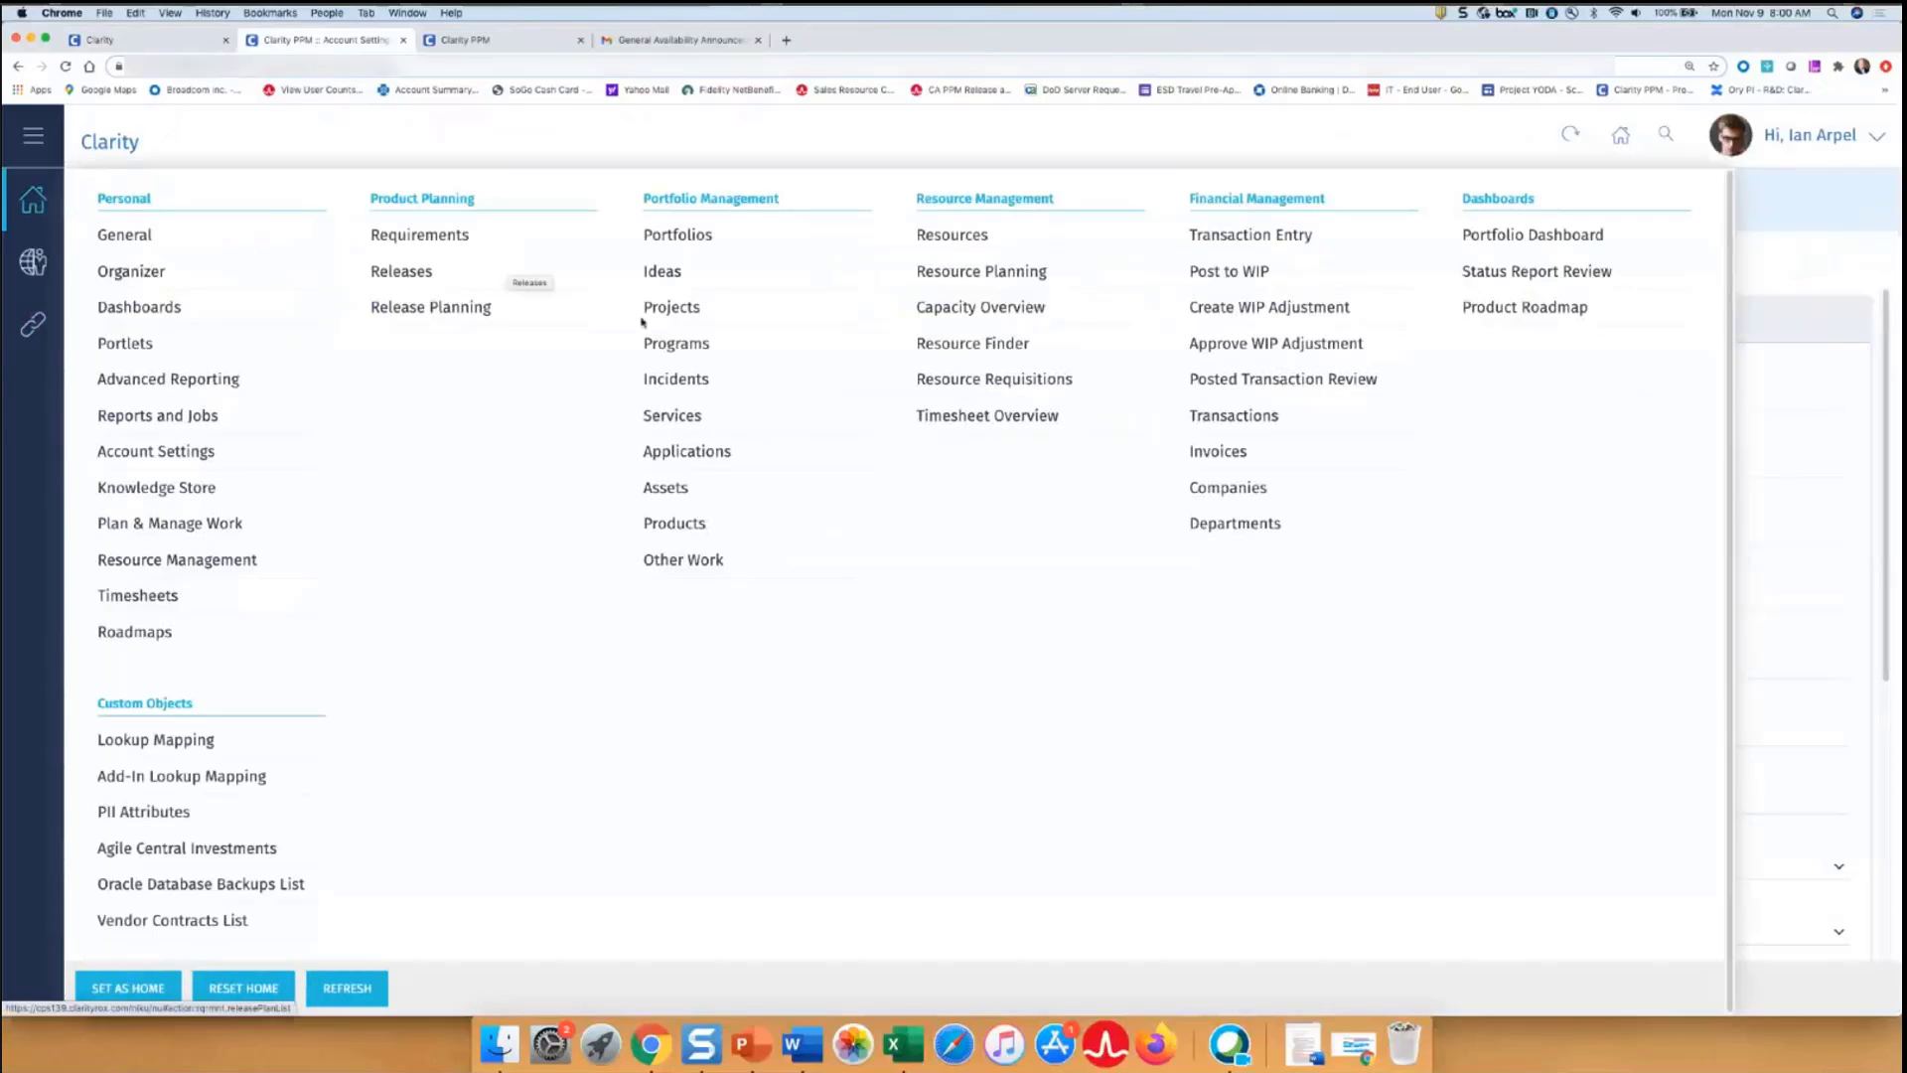
left_click(683, 316)
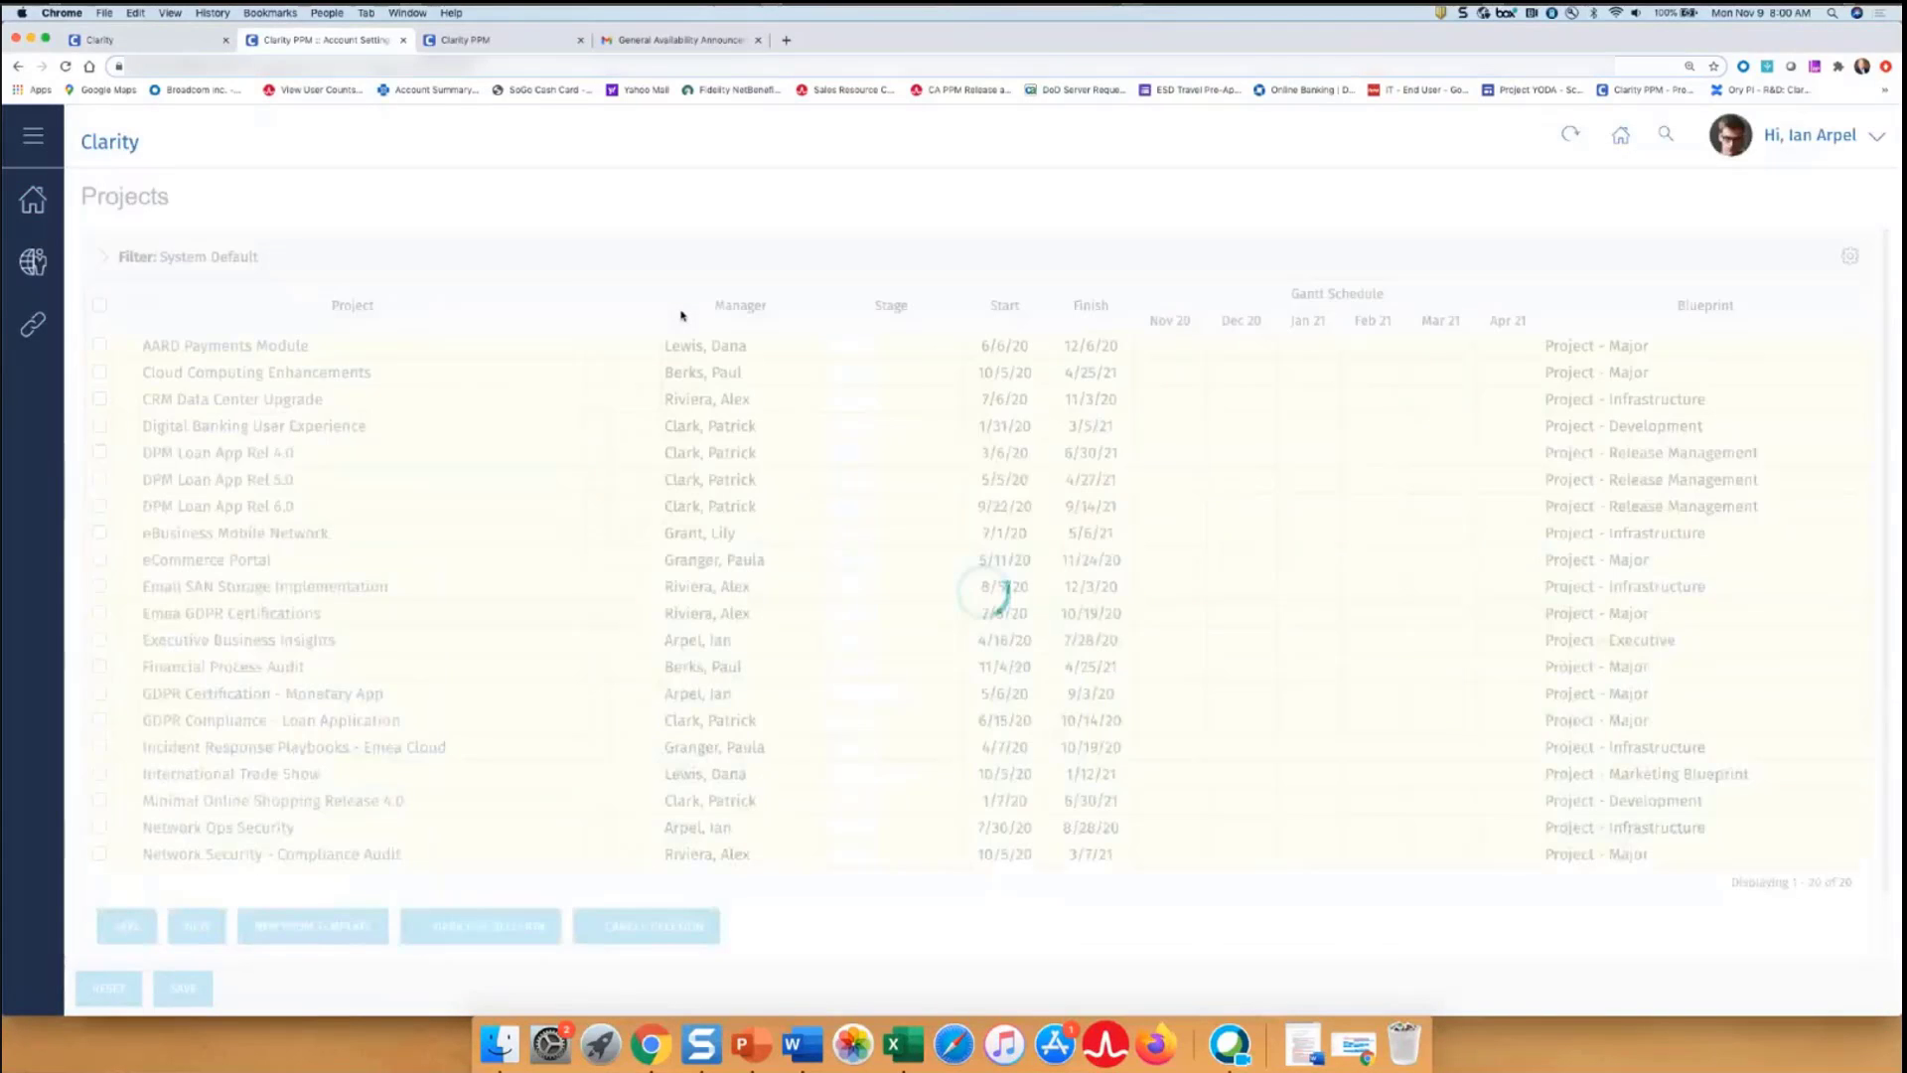
left_click(37, 263)
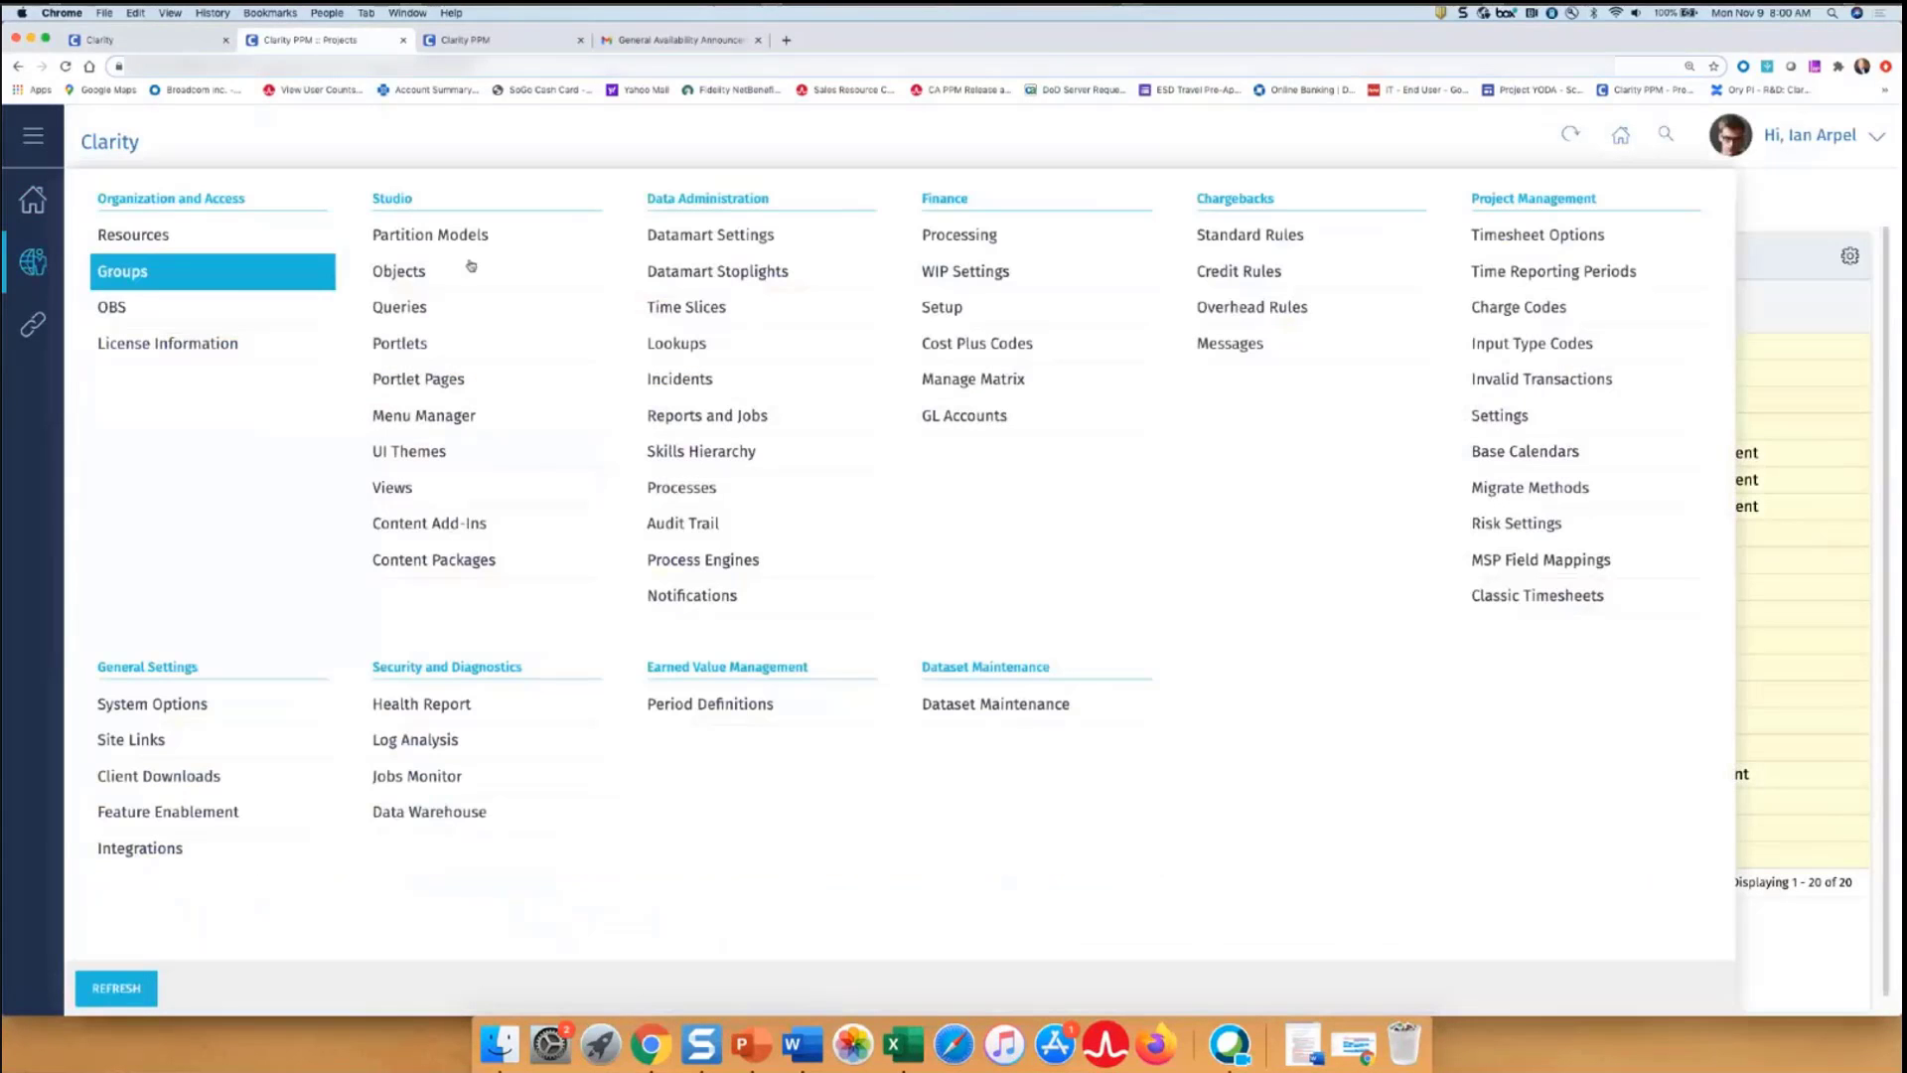
left_click(410, 271)
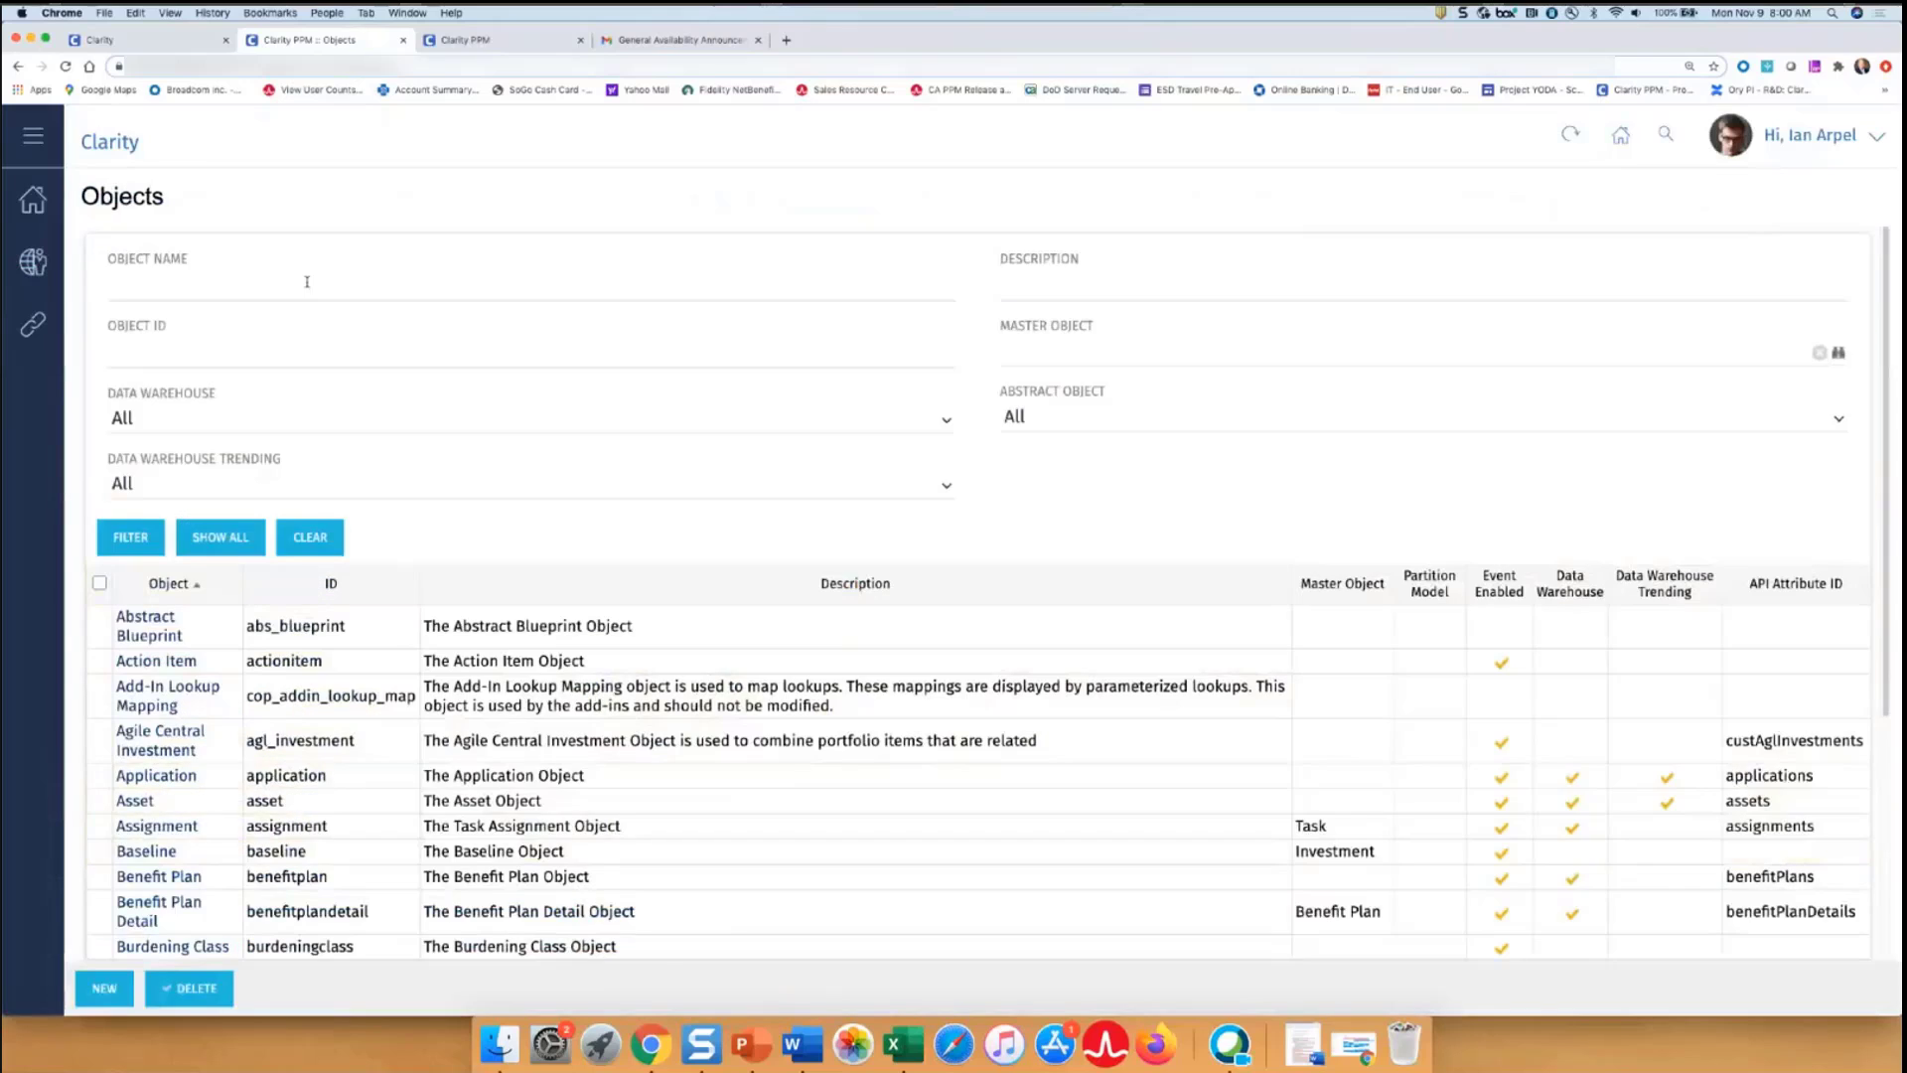
Filter the objects by the name "proj" and open the Project object's attributes
type("proj")
left_click(139, 540)
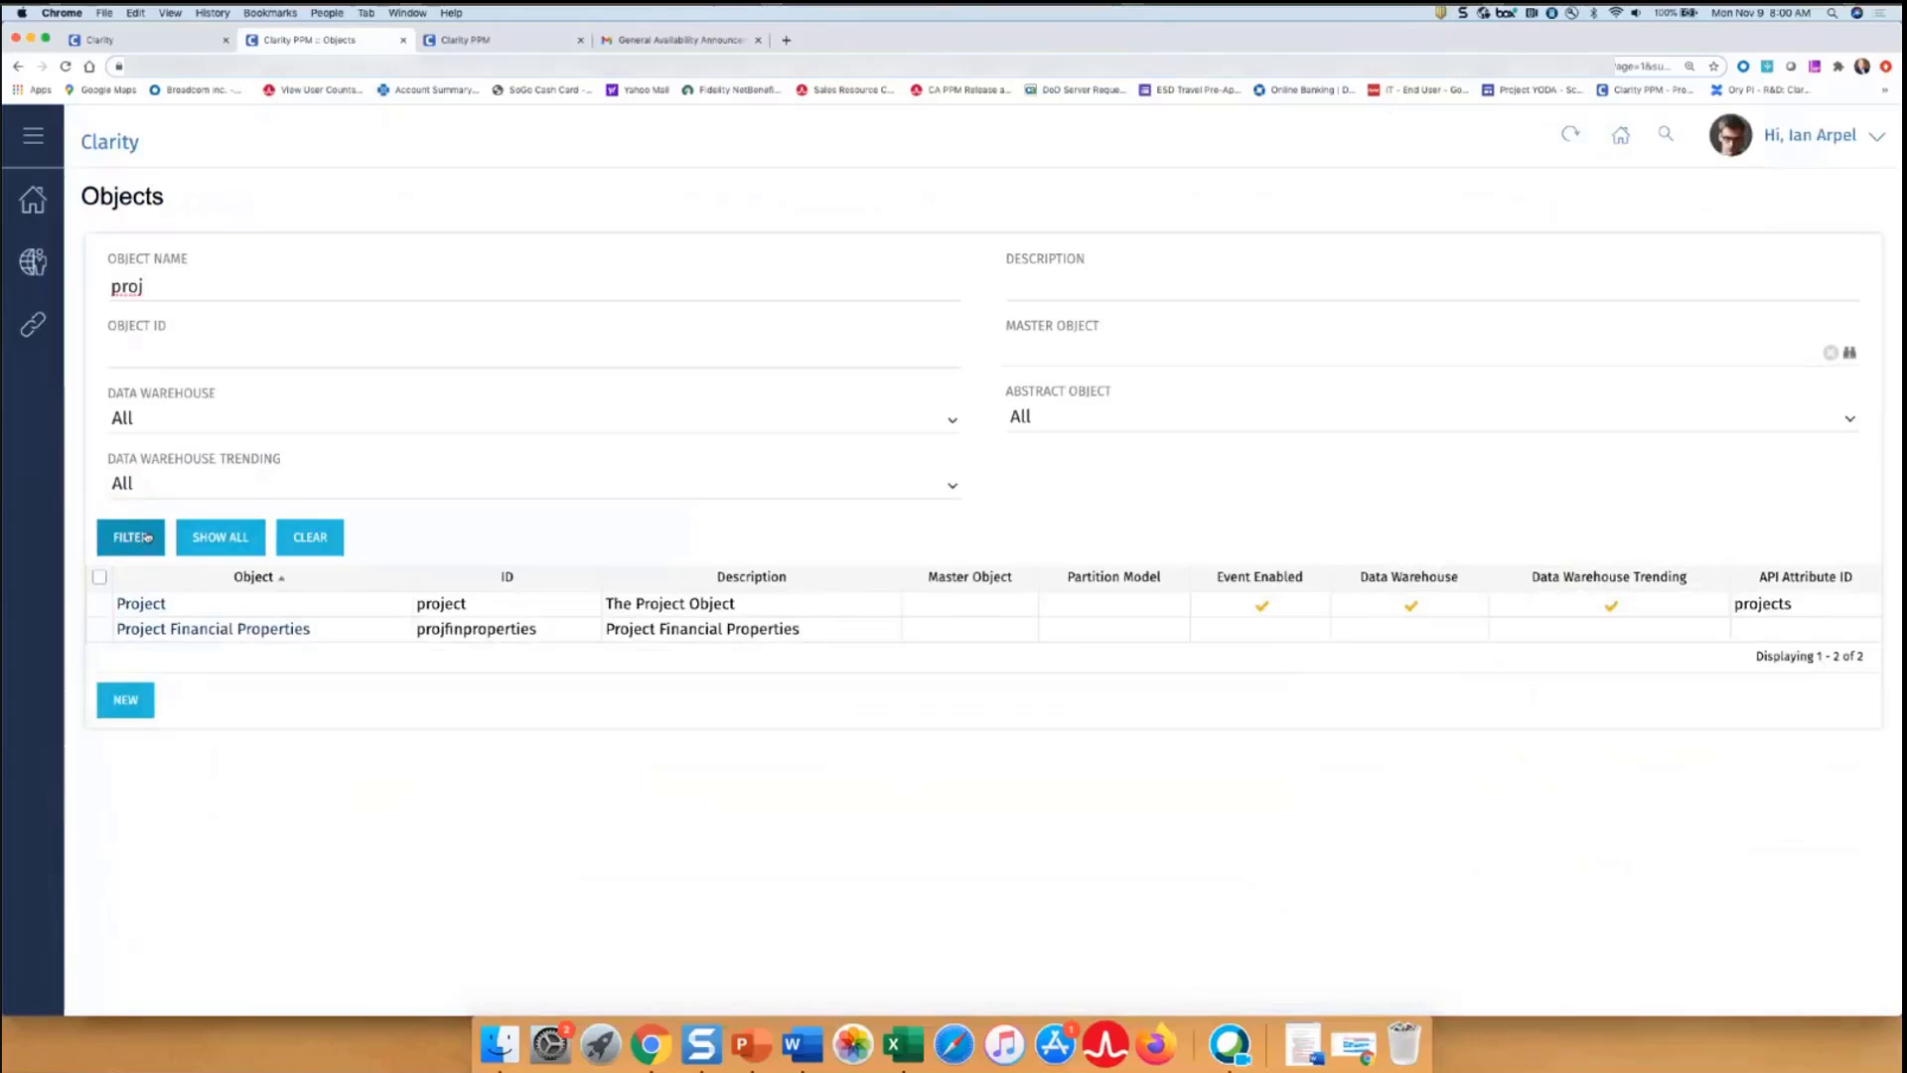
left_click(141, 604)
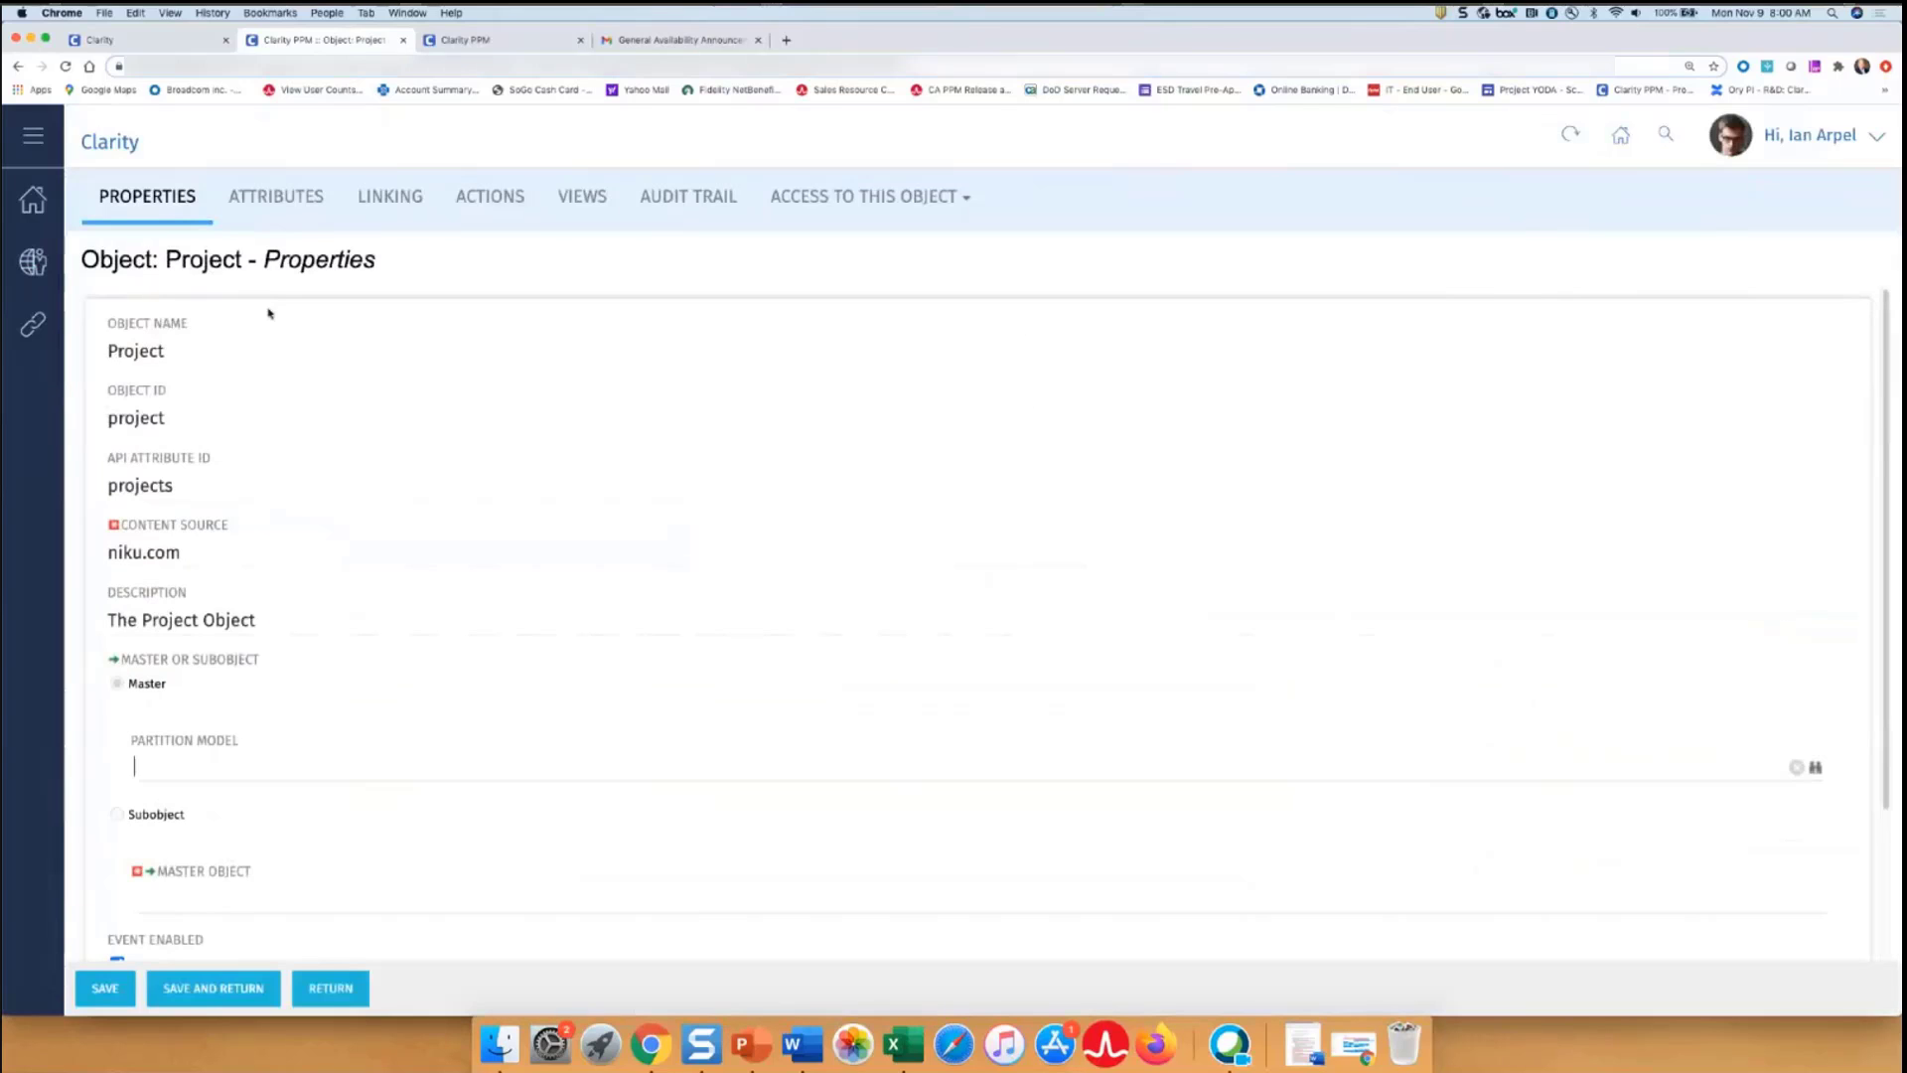
left_click(280, 202)
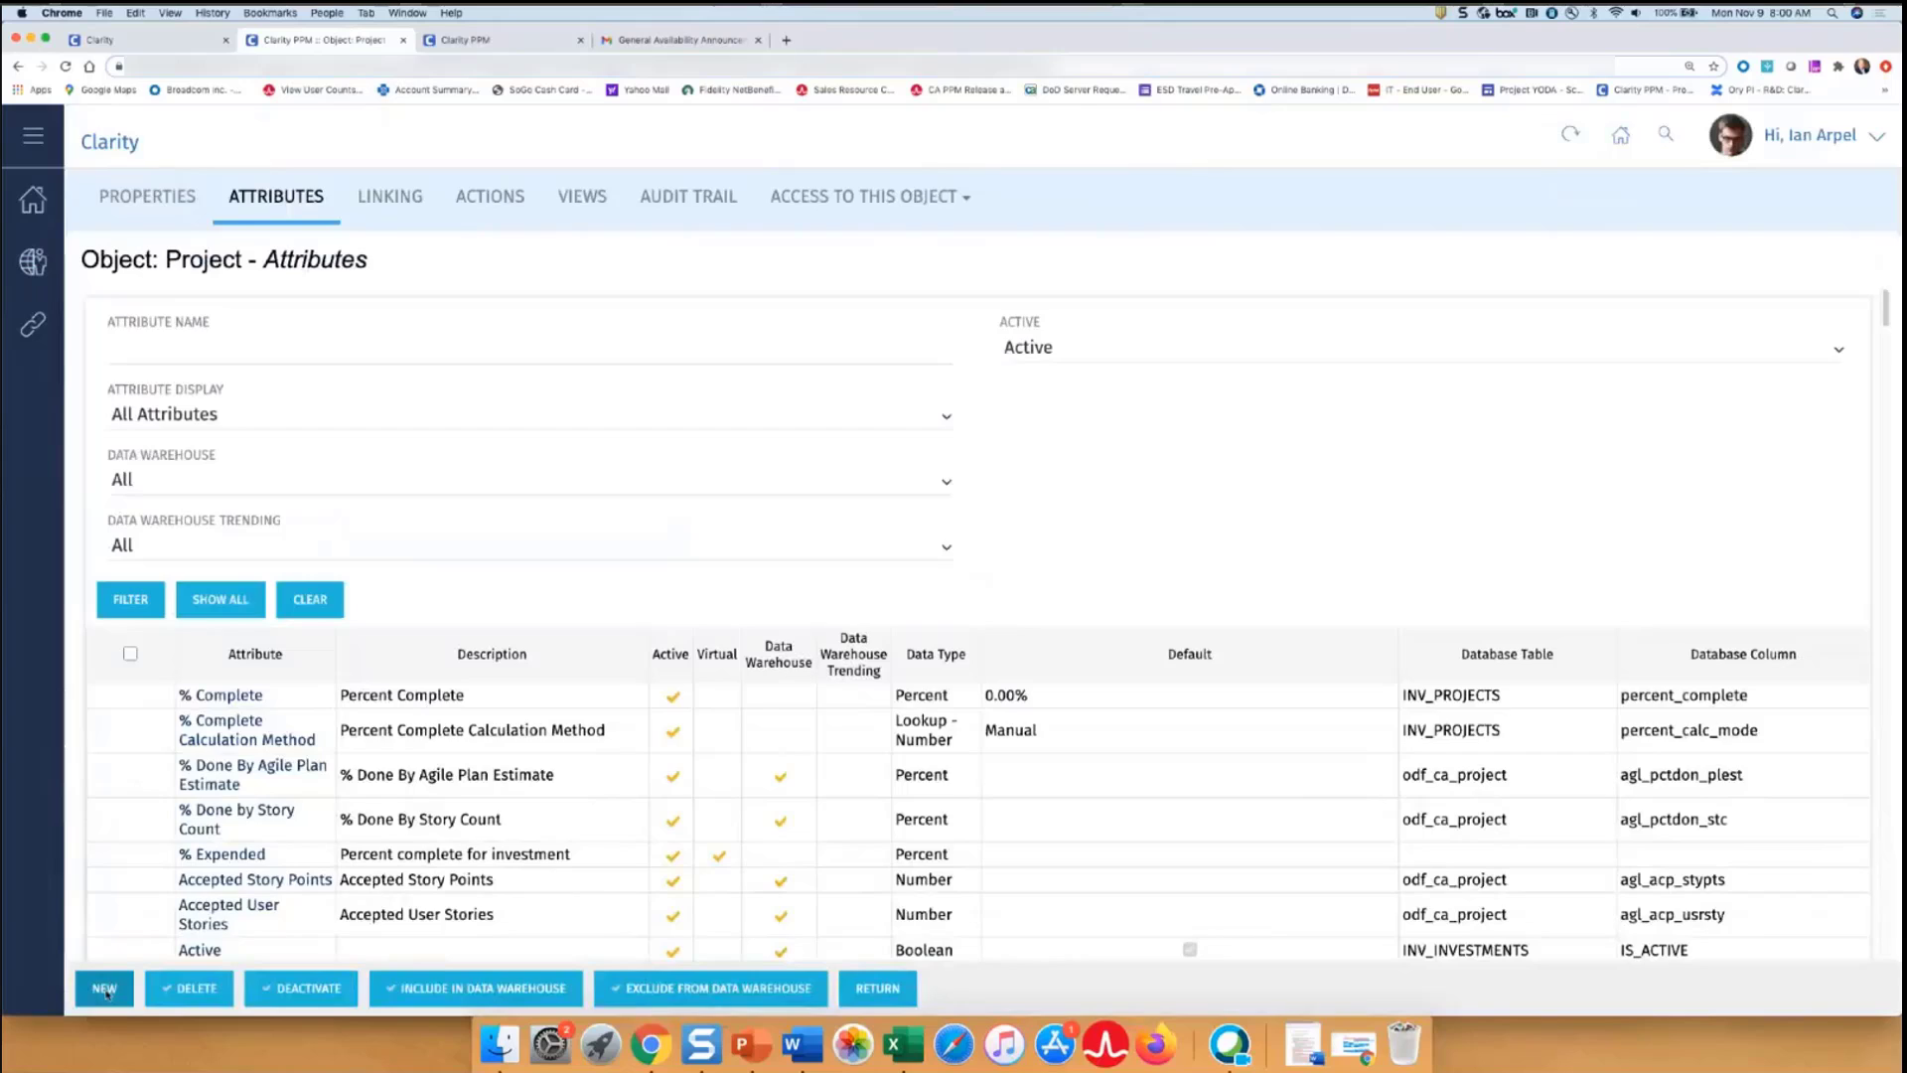
Create a Project attribute named "Attachment - Multiple" with the ID attachmentmultiple and the Attachment data type
left_click(106, 989)
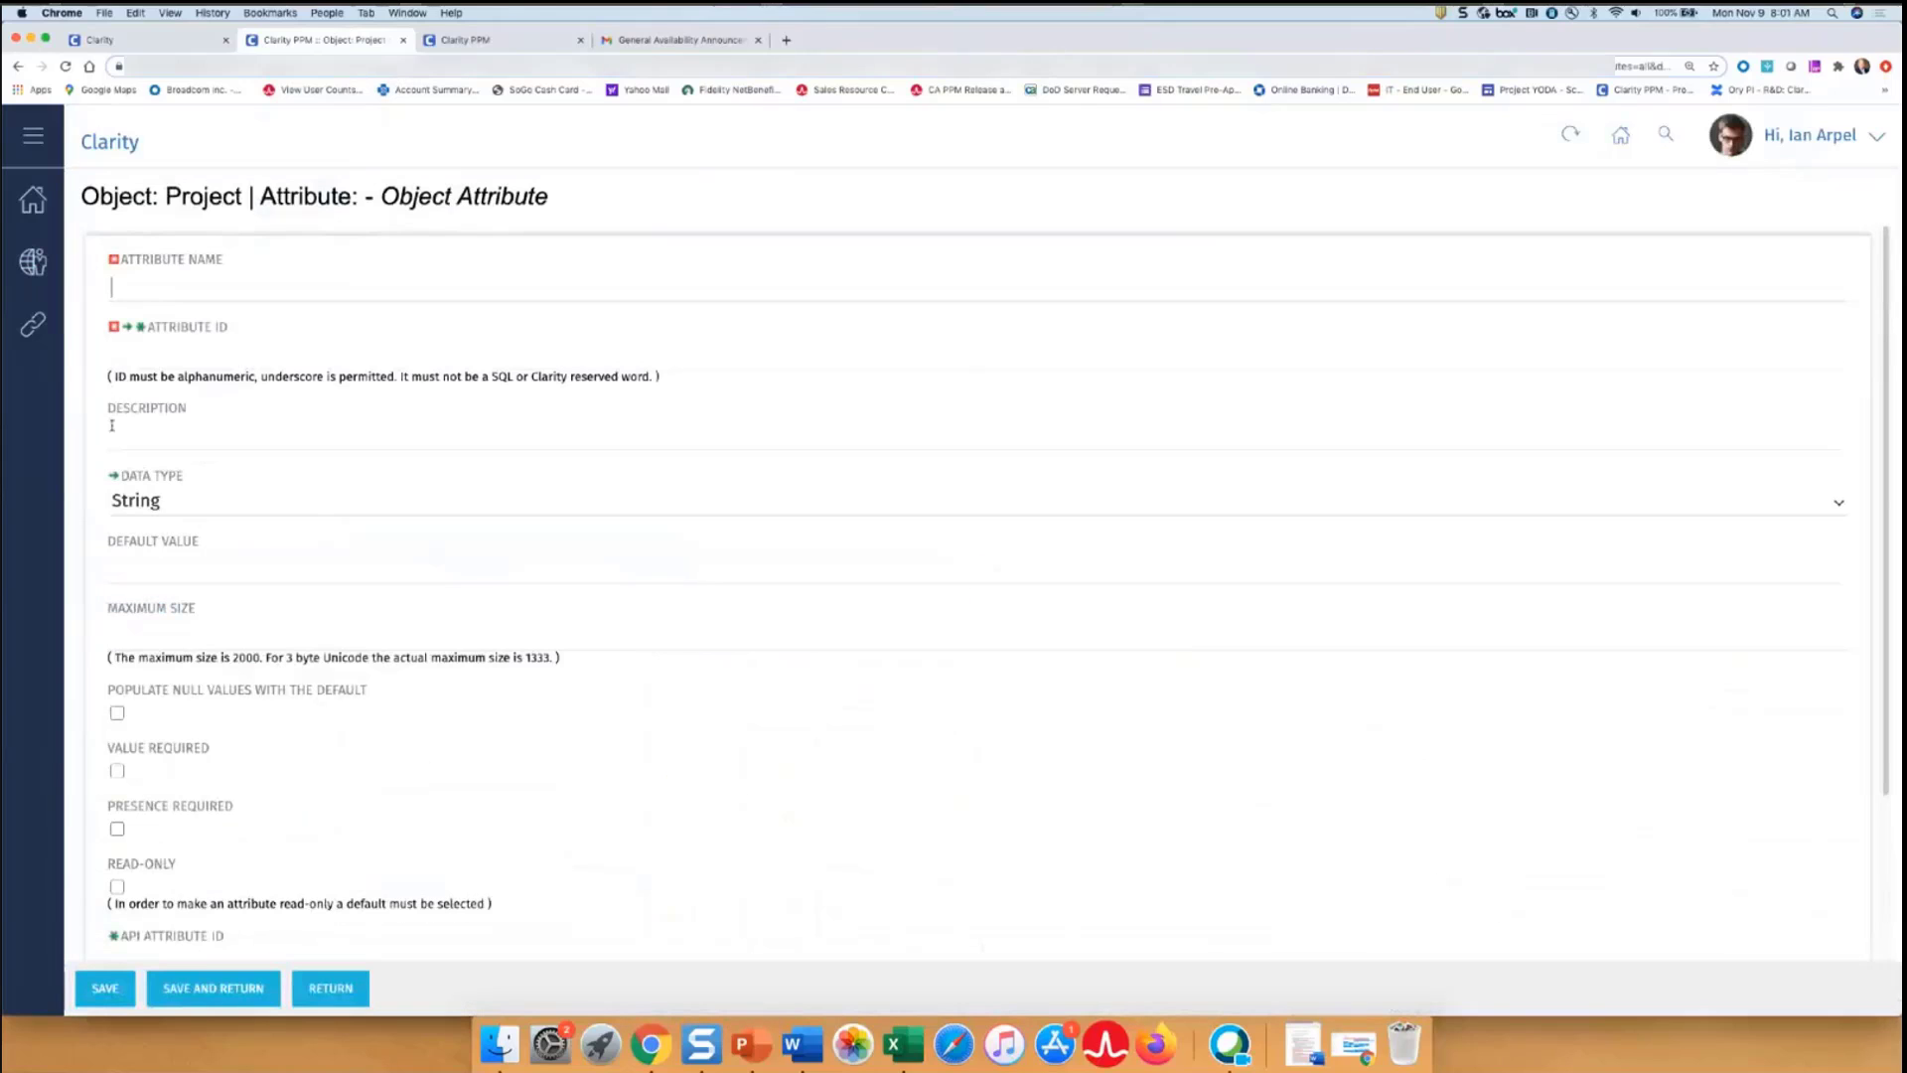
type("Attachment - Multiple")
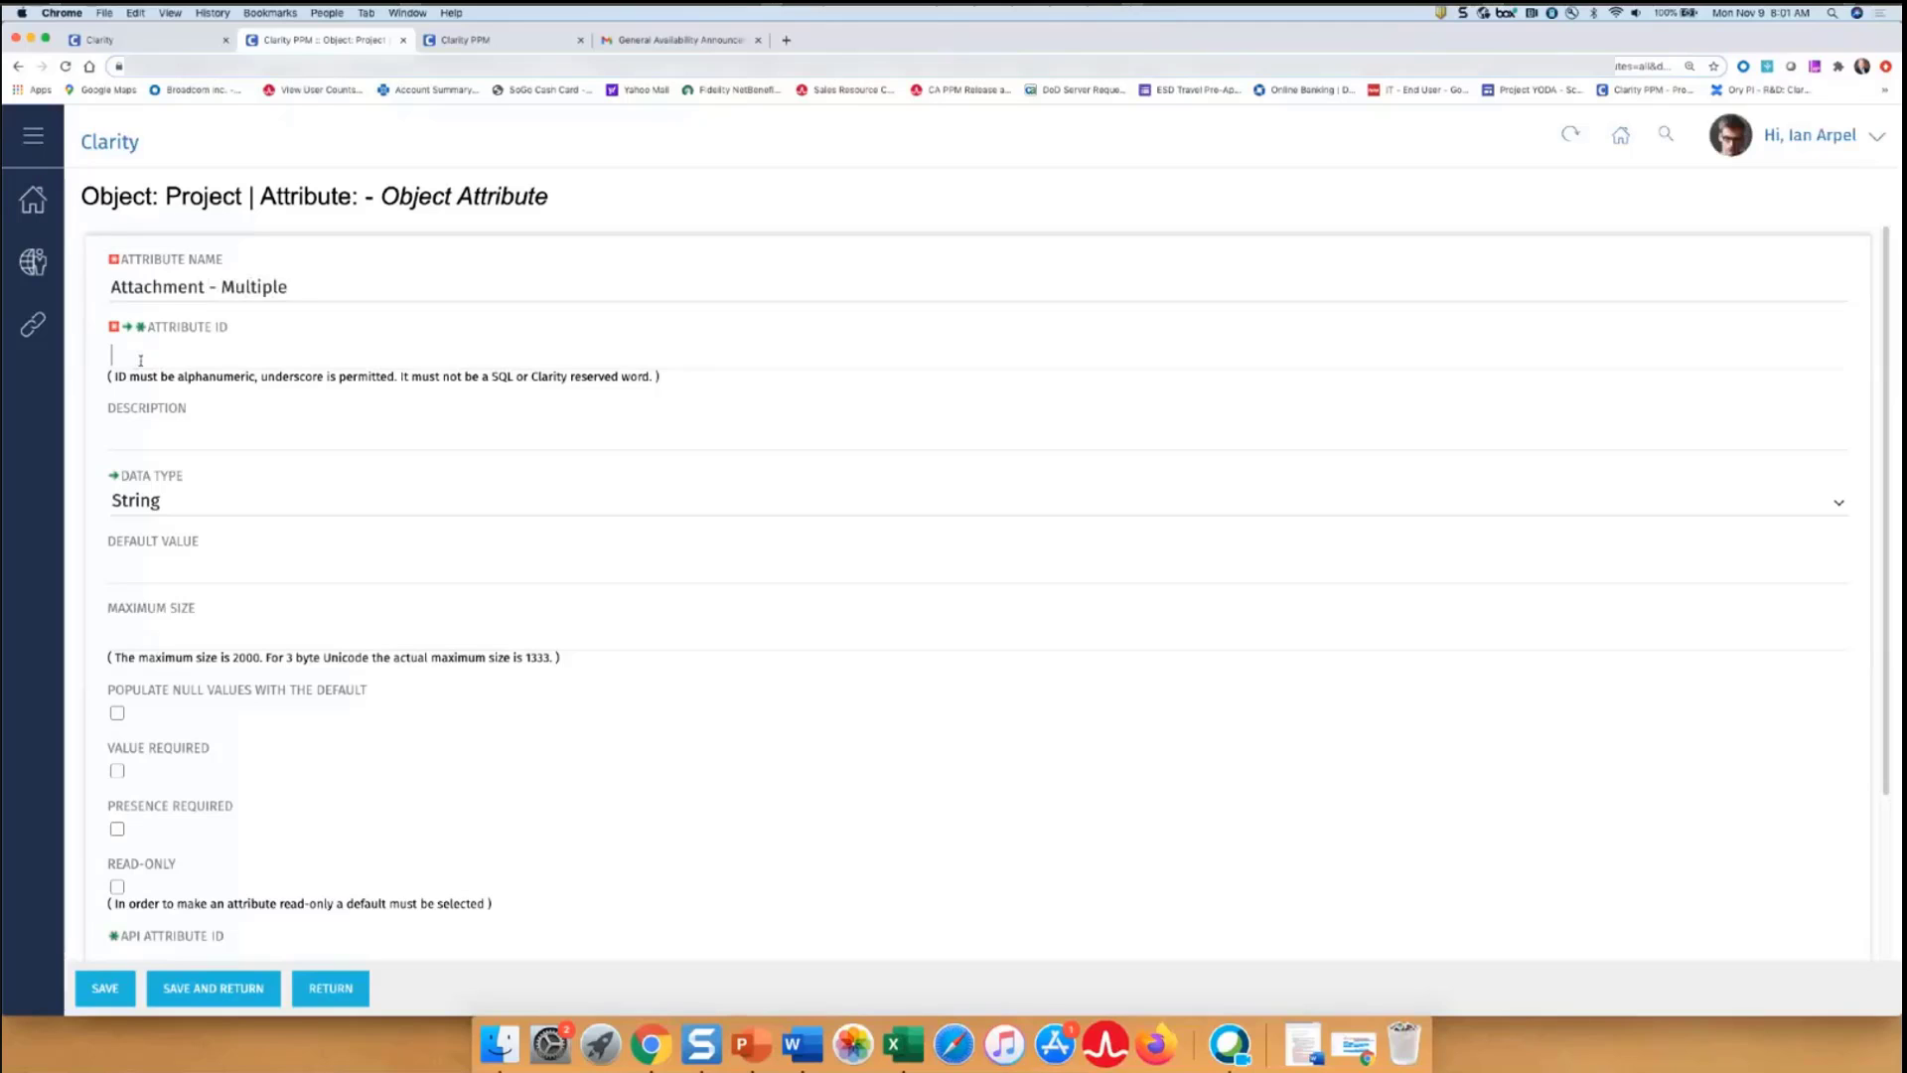
left_click(140, 360)
type("attachmentmultiple")
left_click(174, 497)
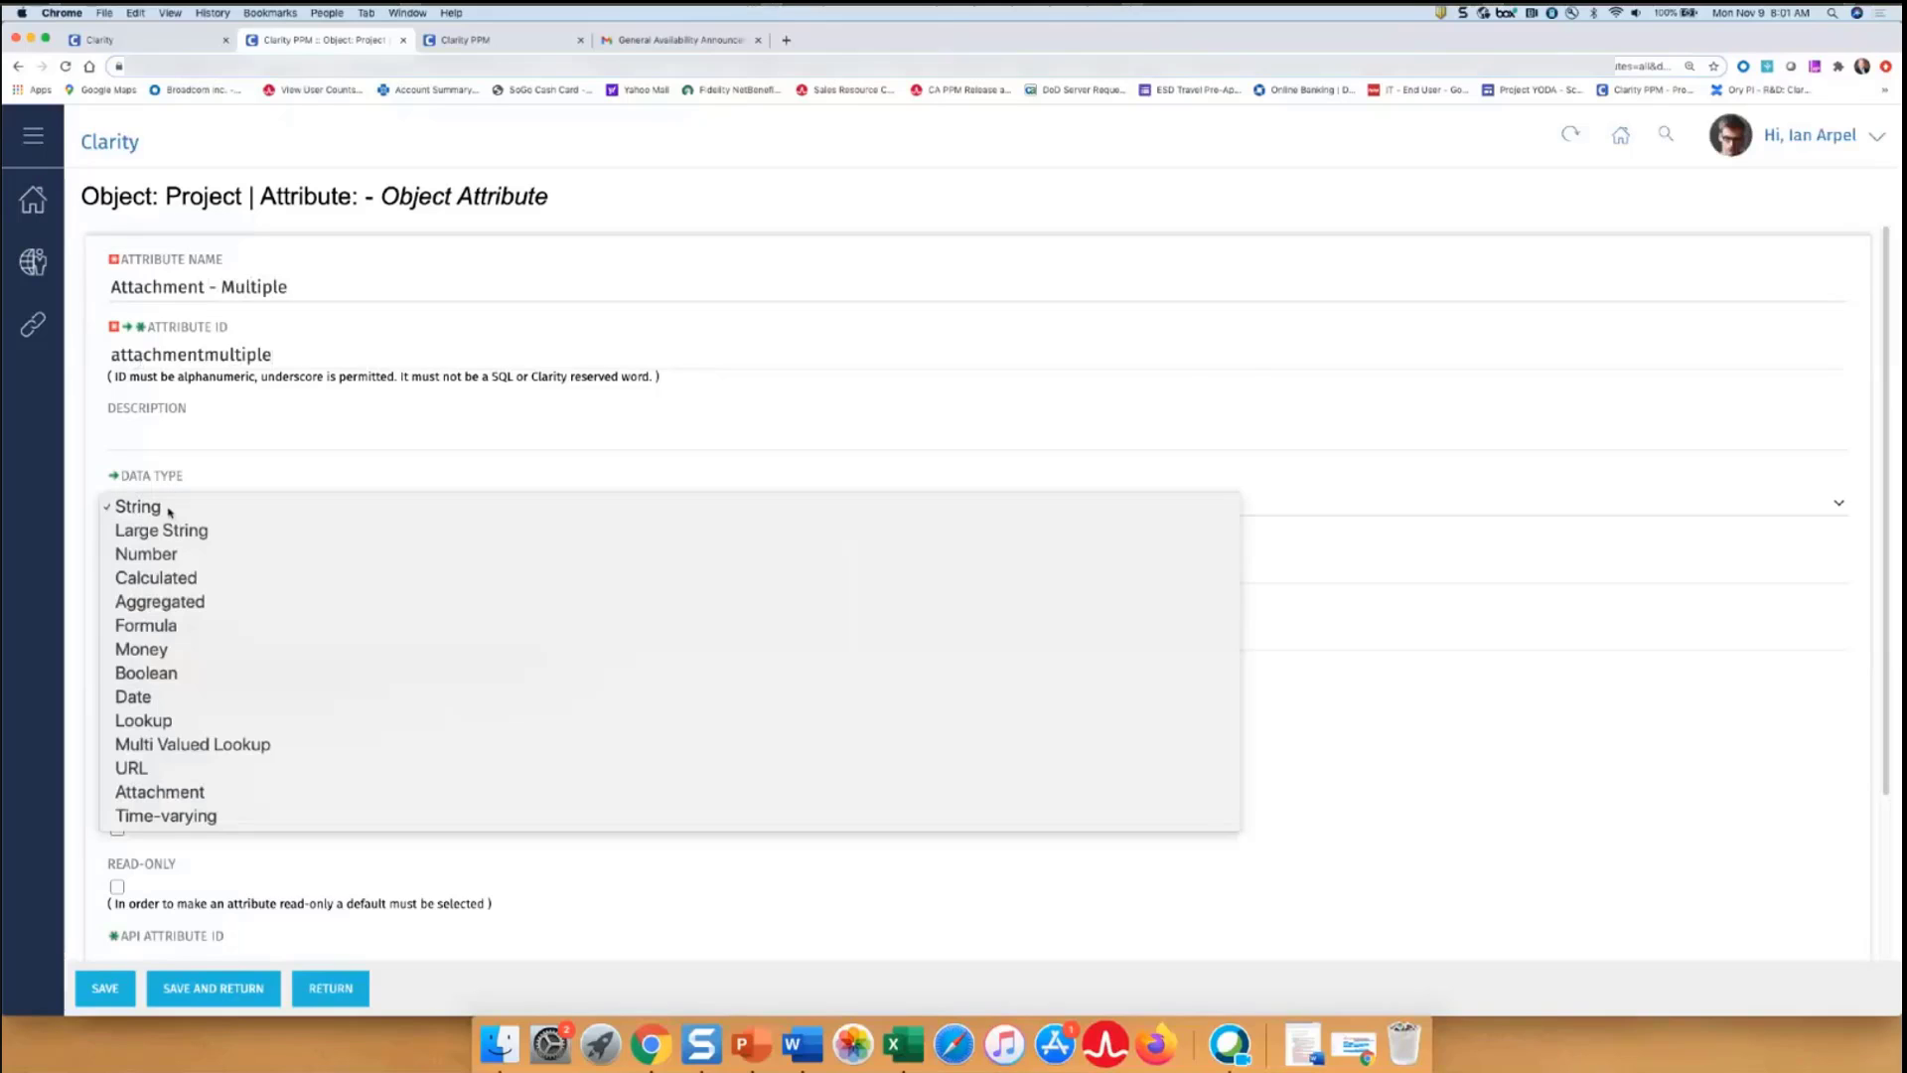
left_click(163, 793)
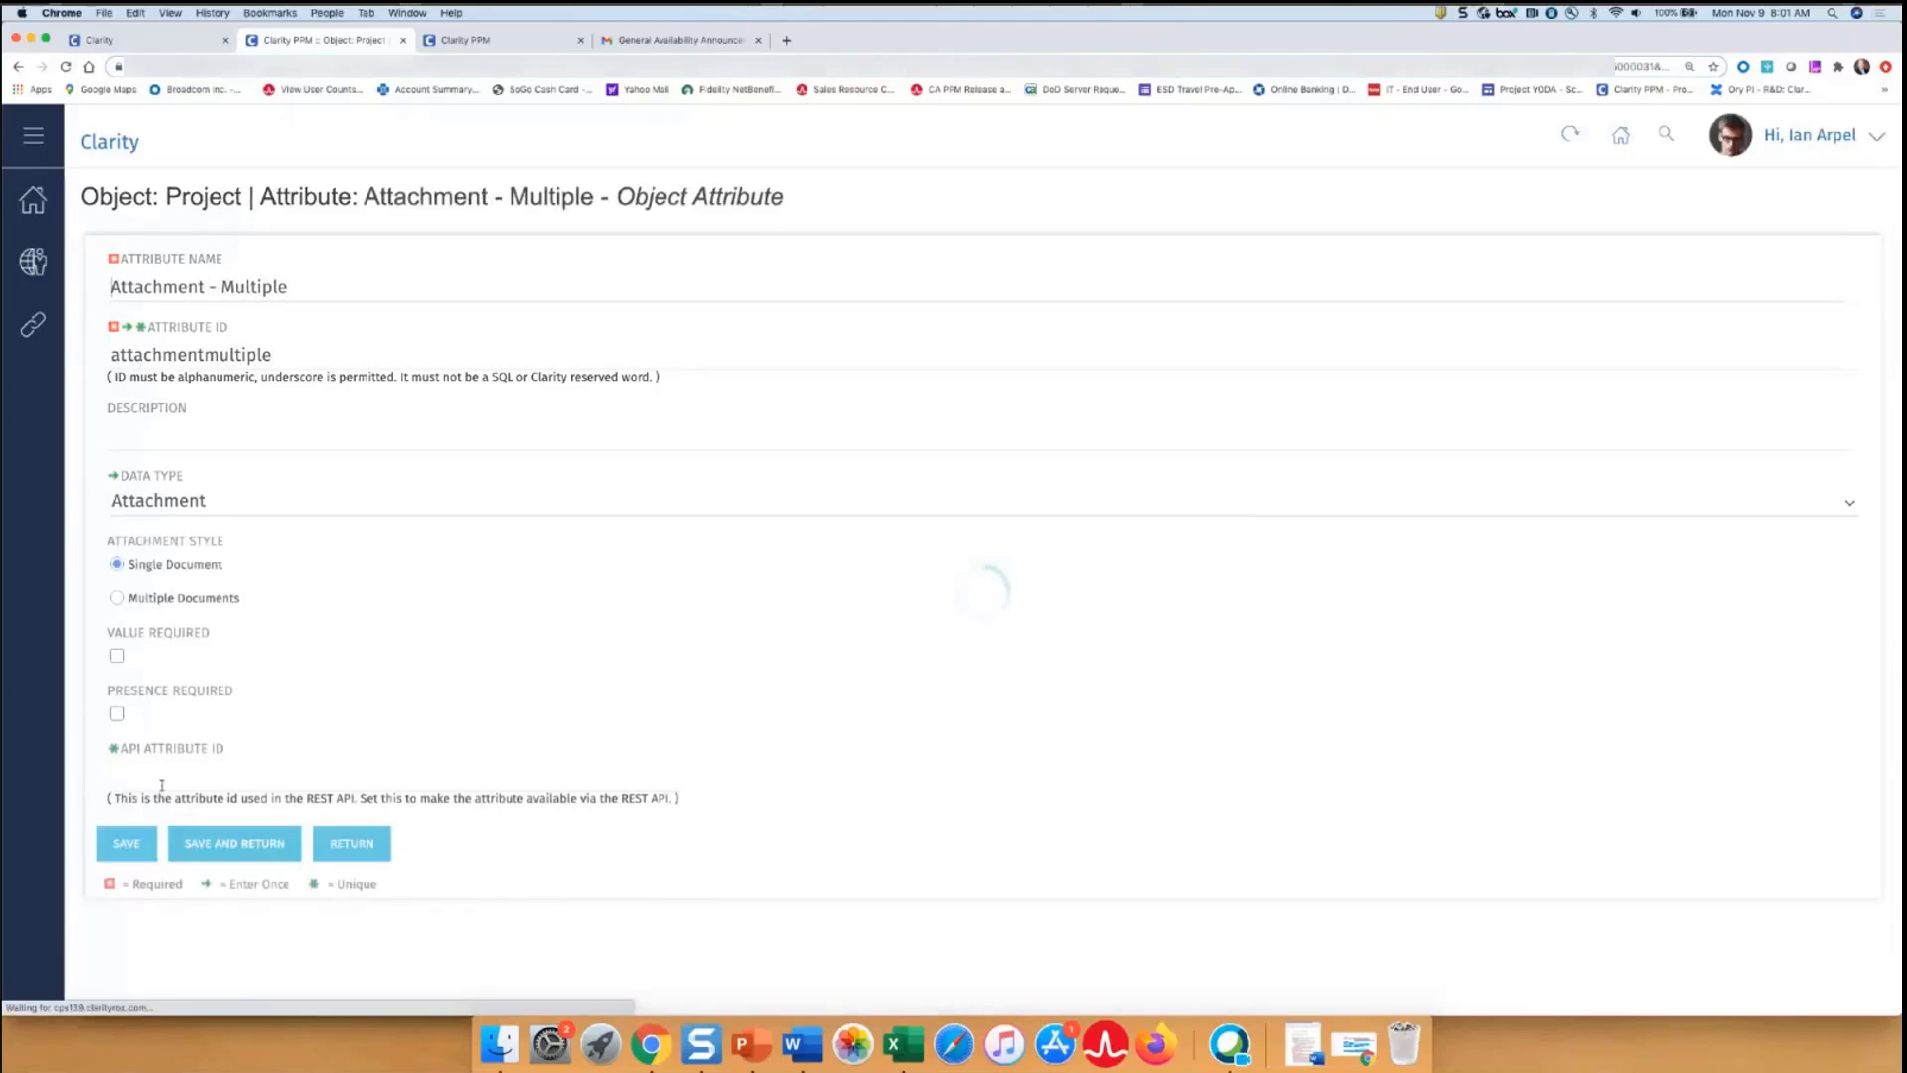
Allow multiple documents with a maximum of 2 attachments, set the API attribute ID to p_attachm, and save the attribute
left_click(118, 599)
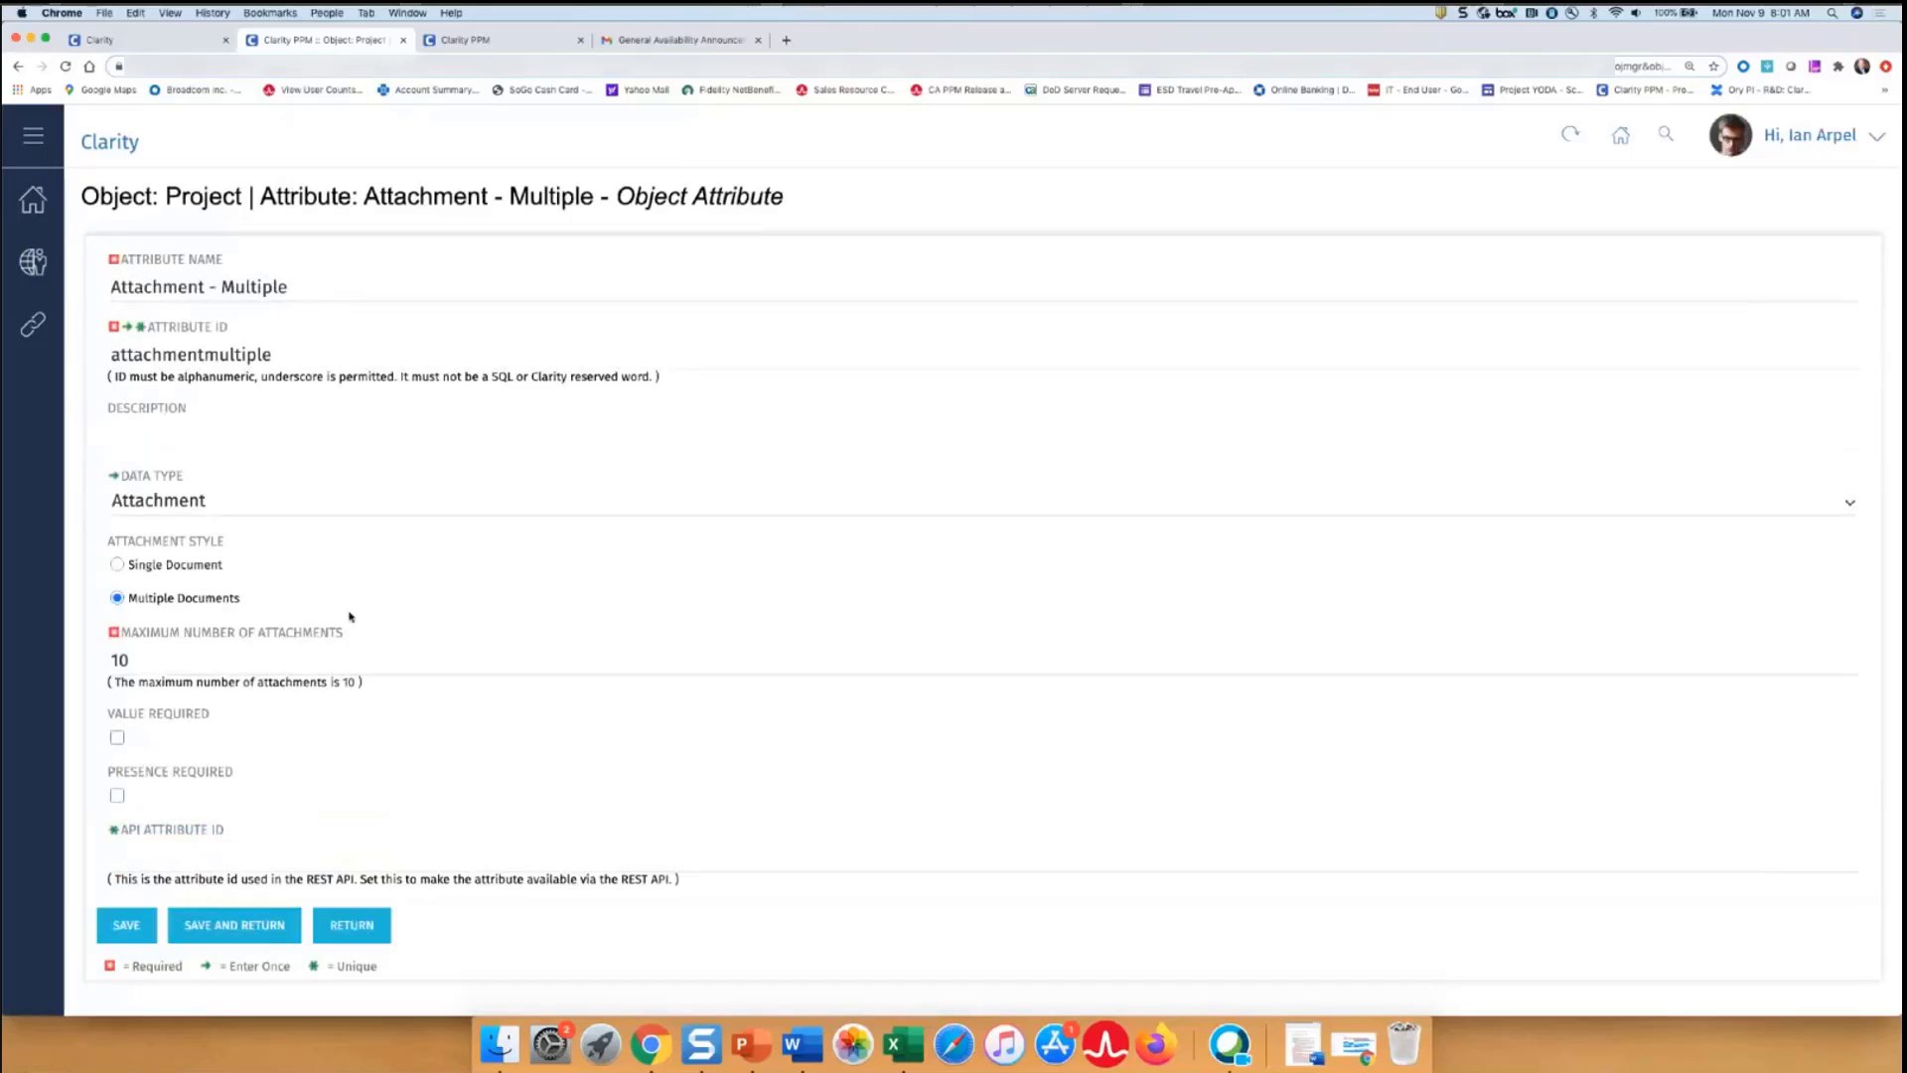
double_click(120, 660)
type("2")
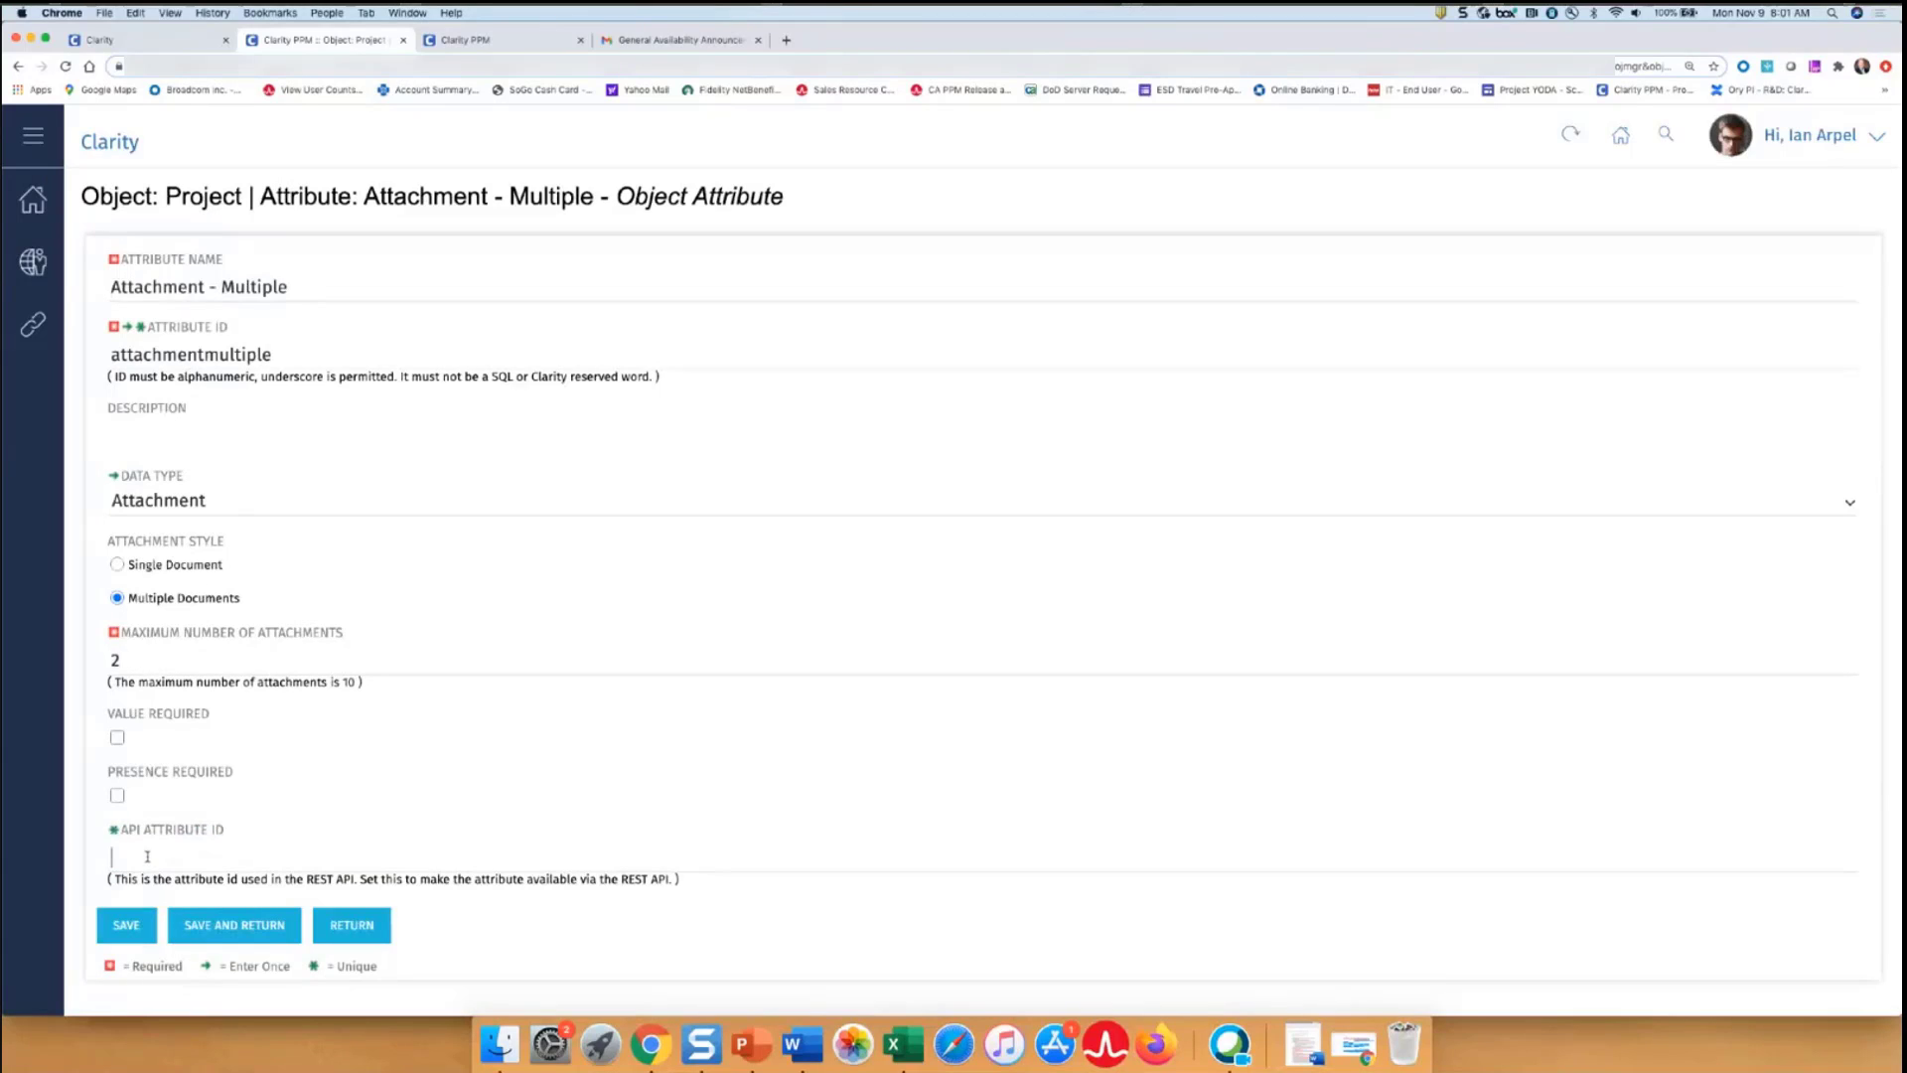
type("p_attachm")
left_click(114, 925)
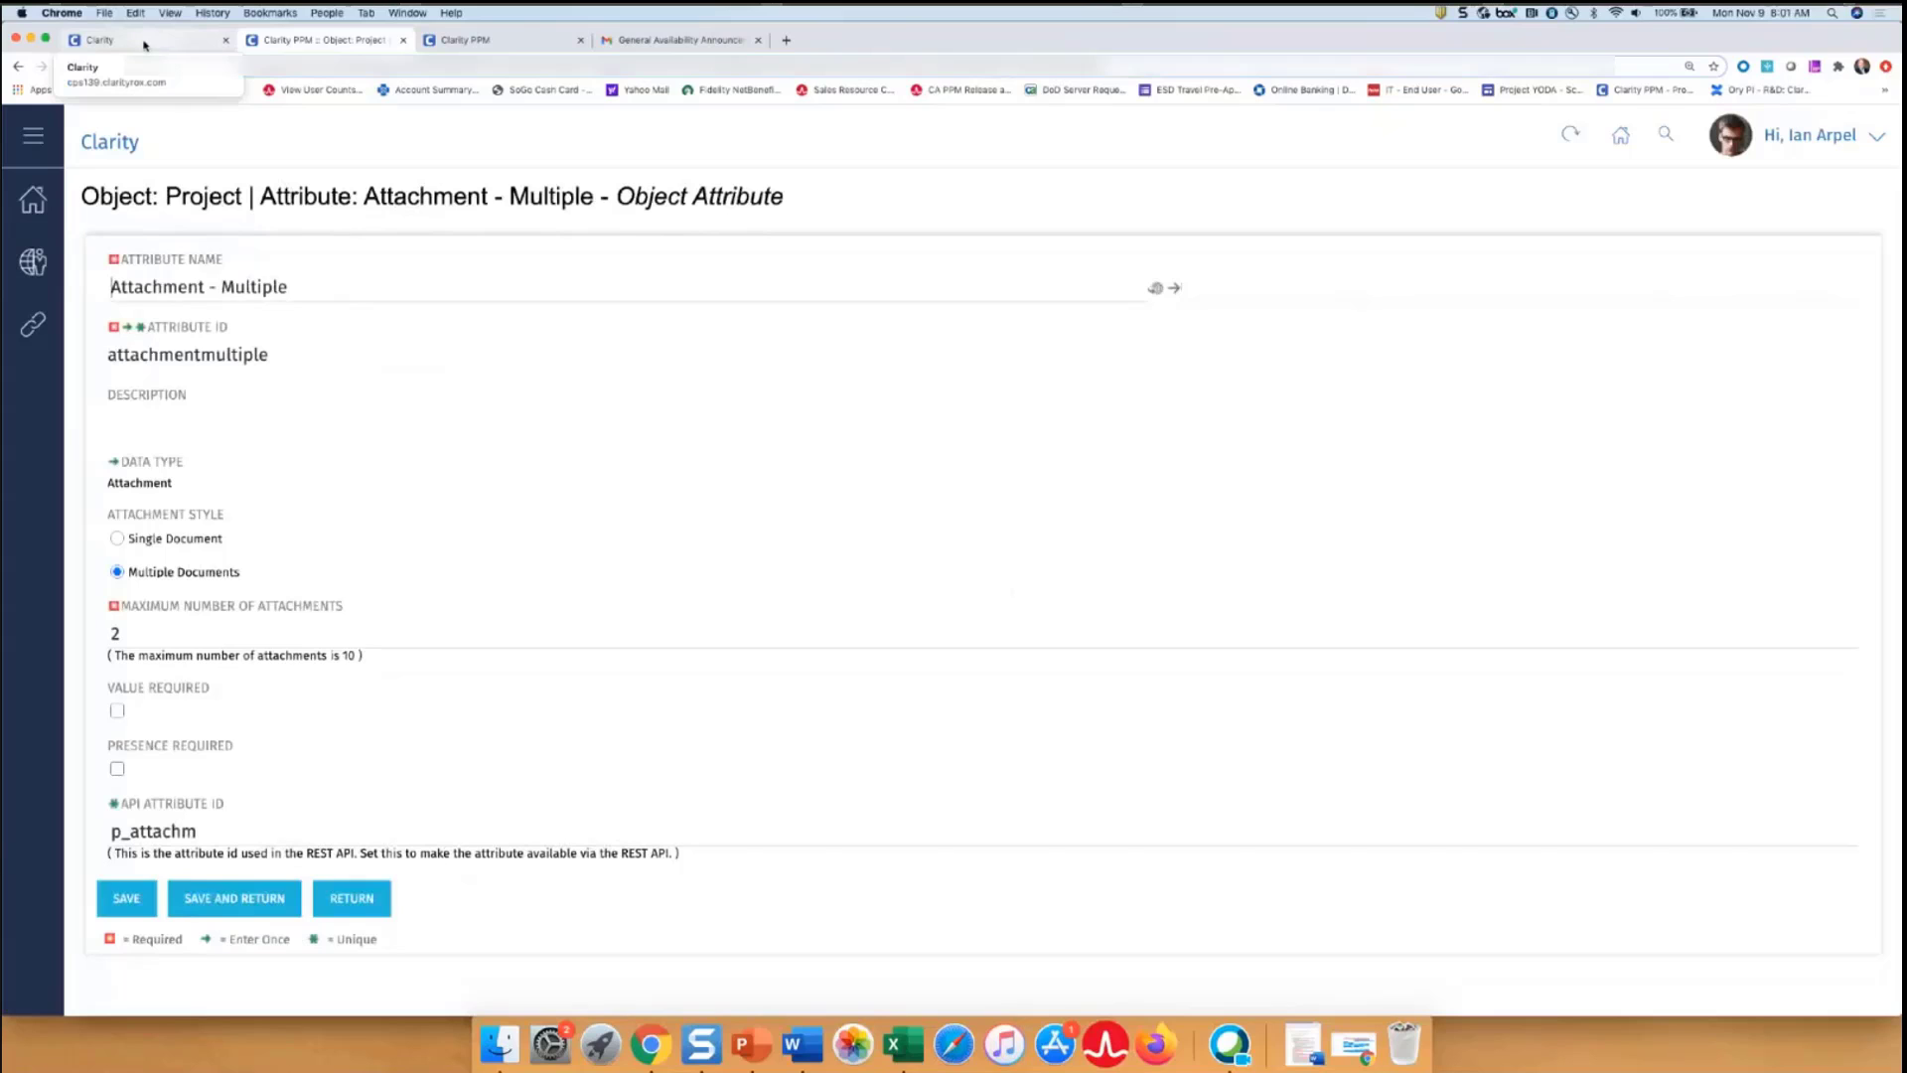
Return to the Projects grid, reload the page, and show the details of AARD Payments Module
left_click(144, 40)
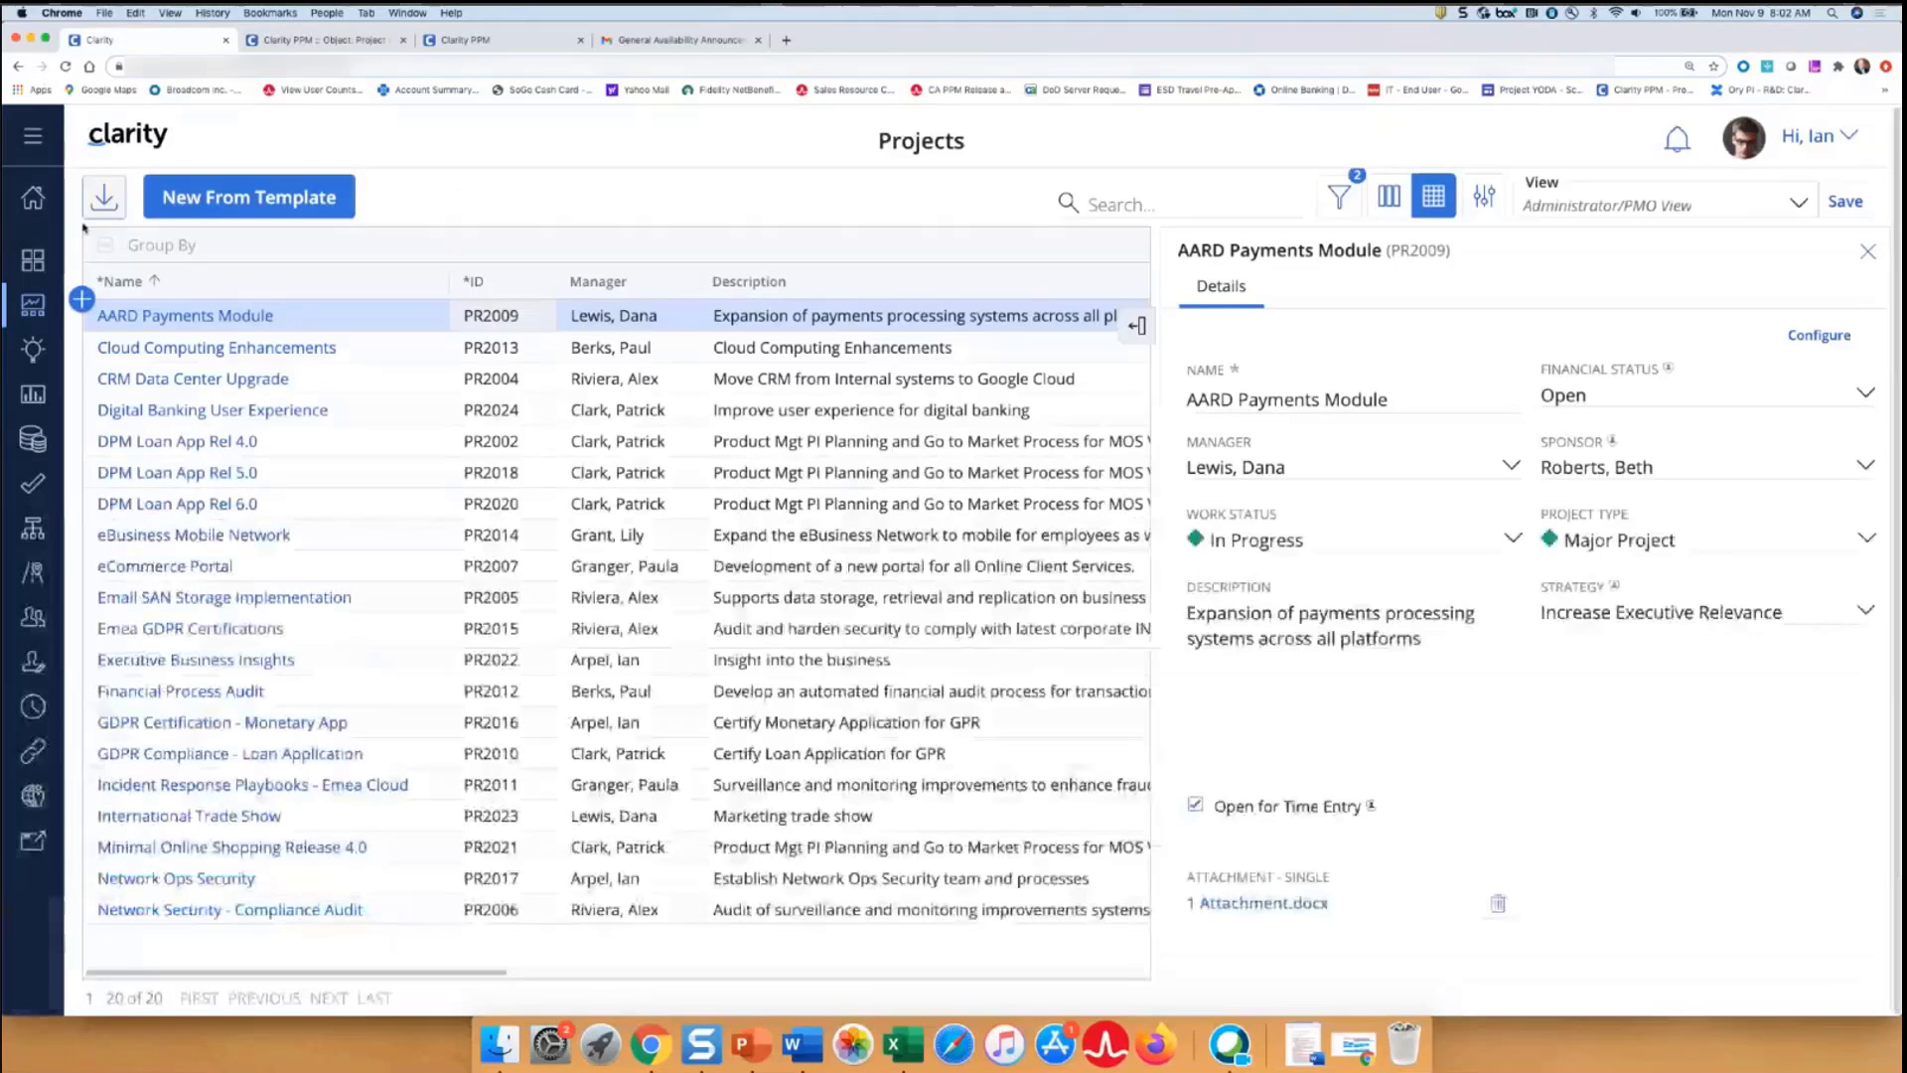
left_click(65, 67)
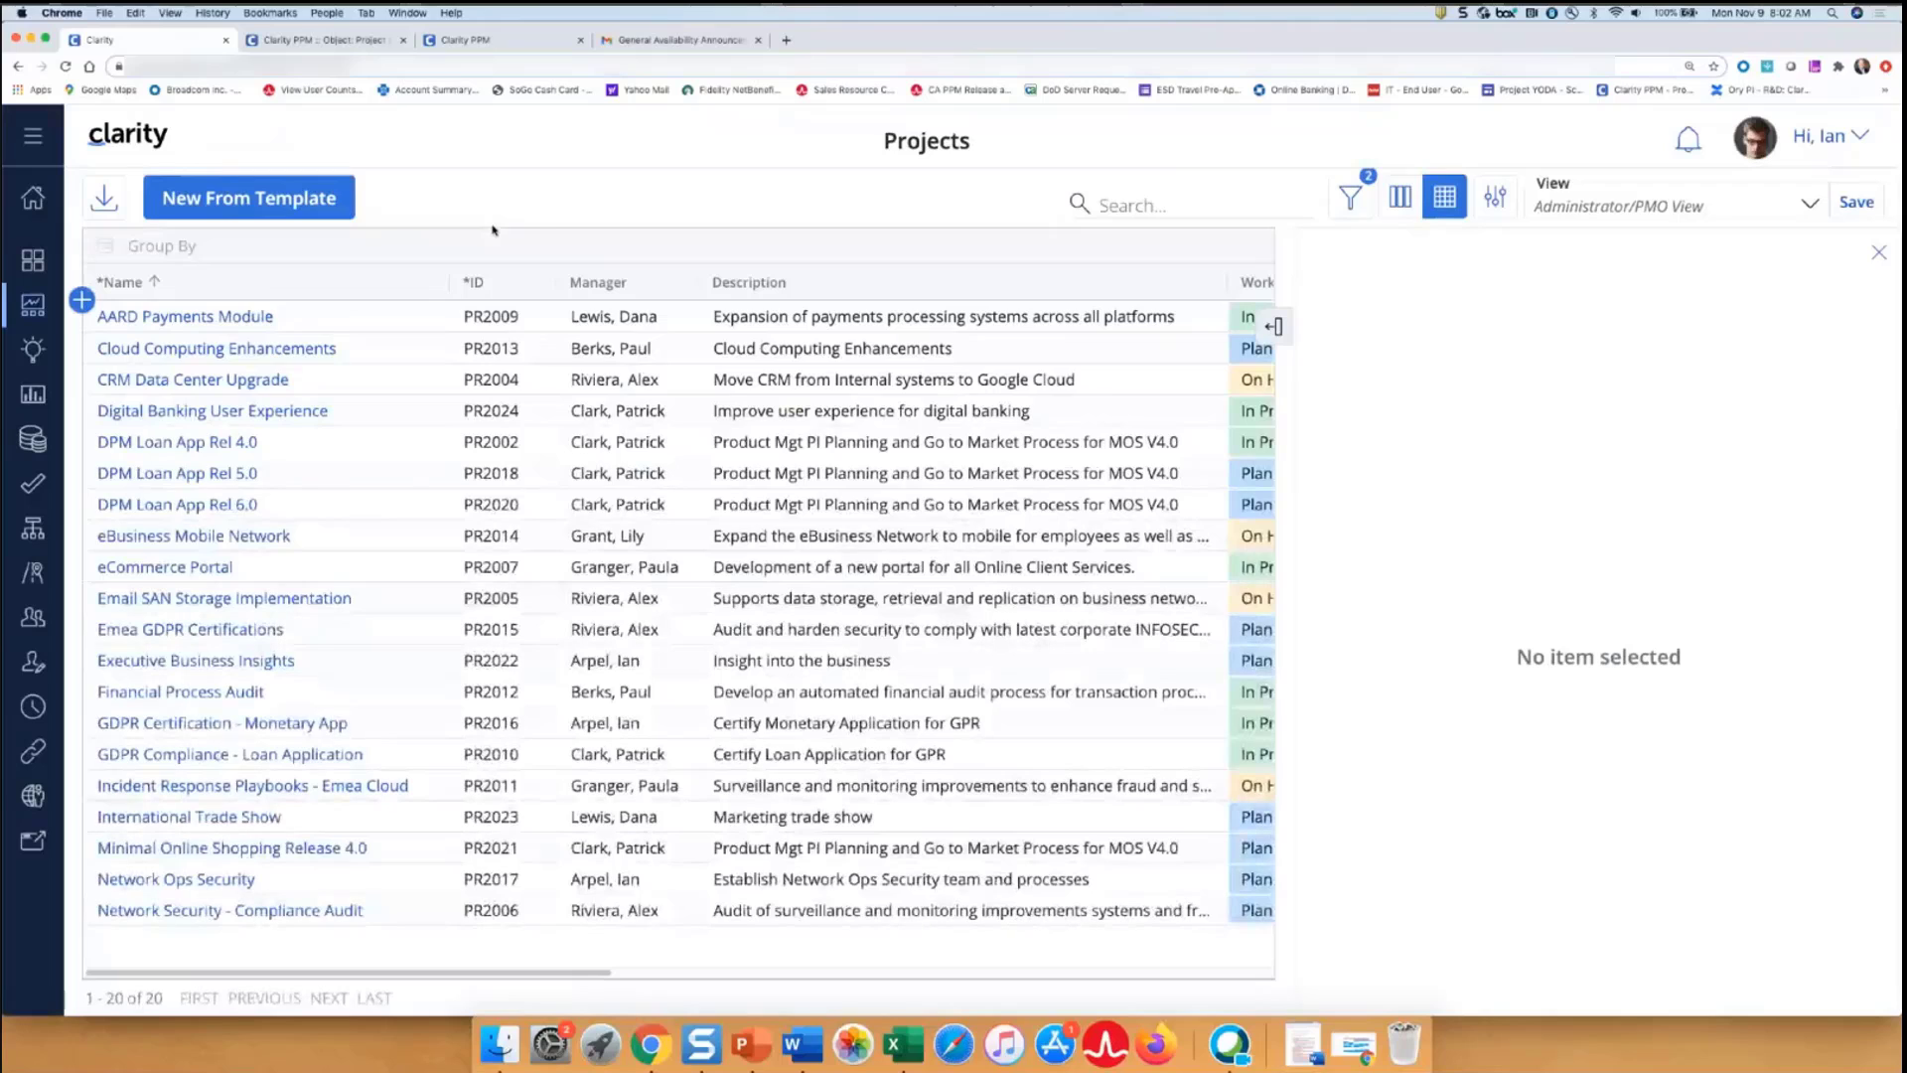
left_click(270, 314)
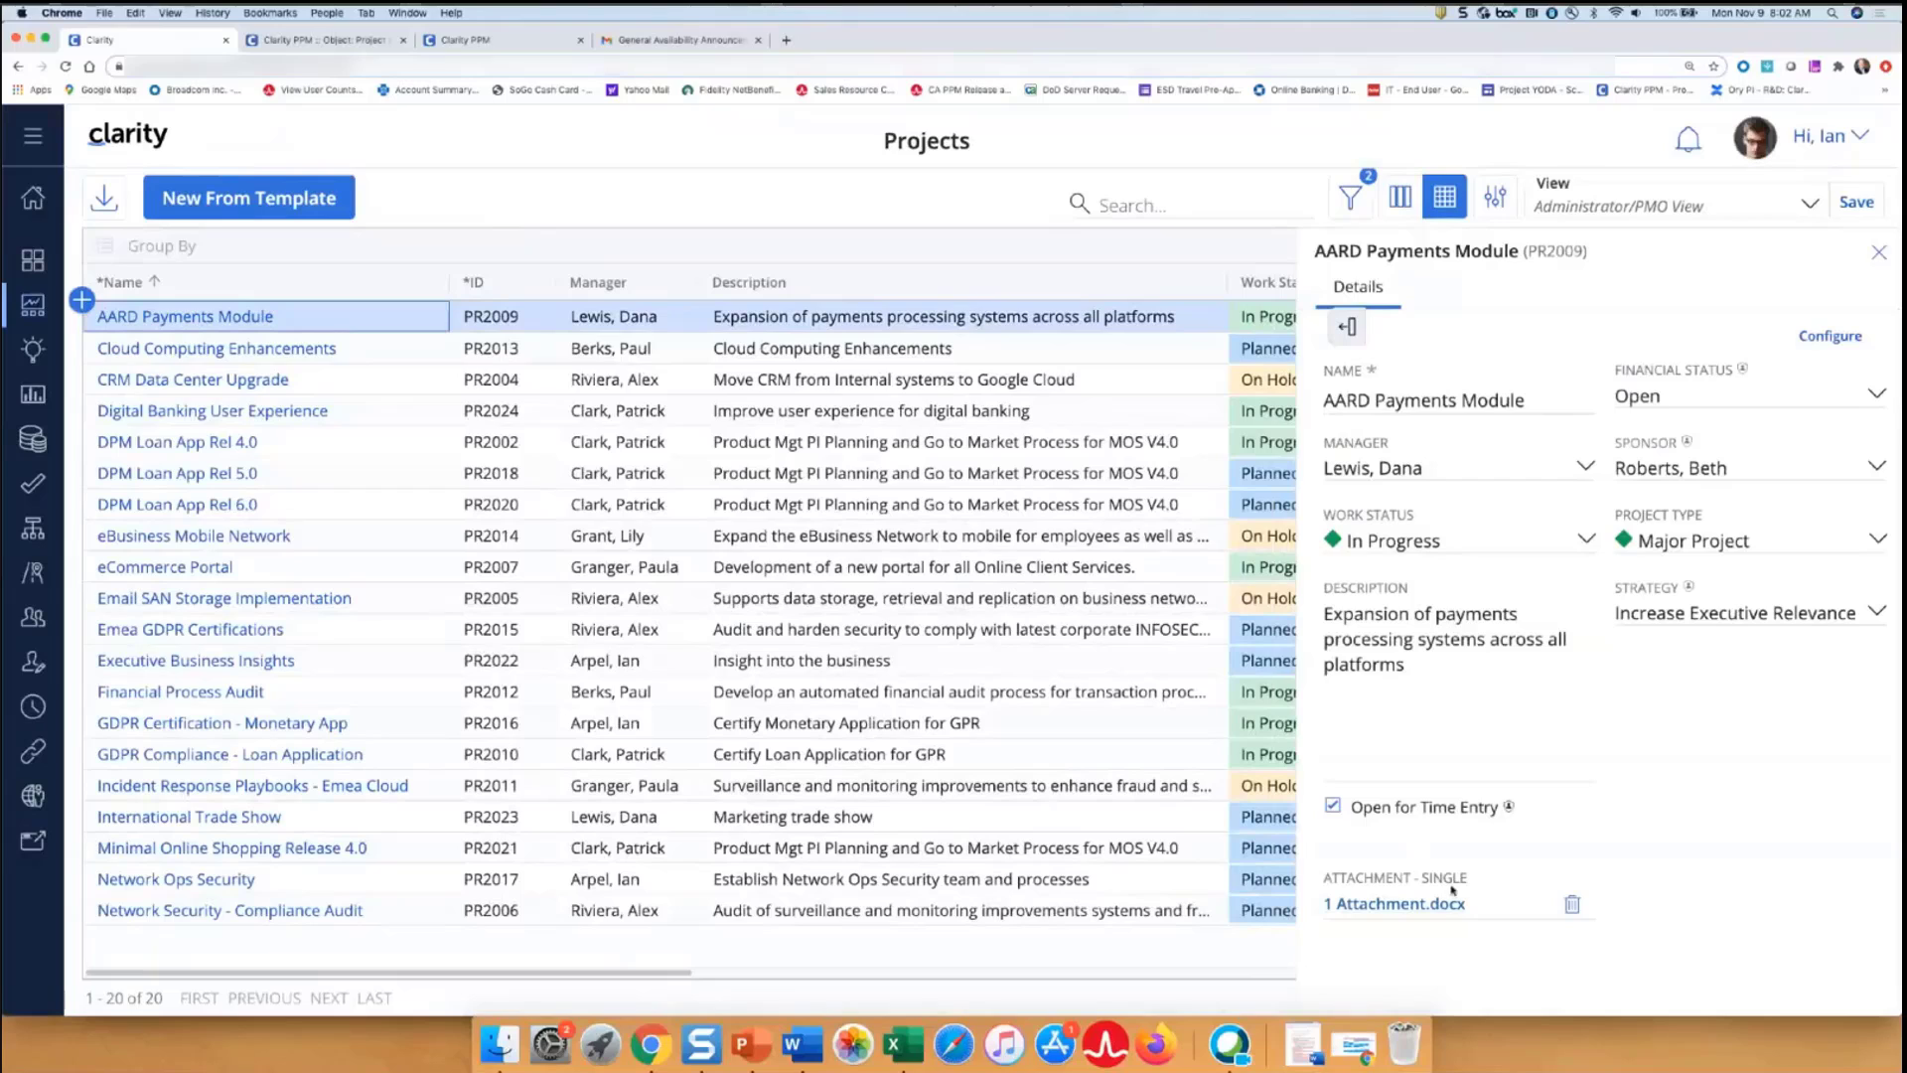
Replace the Attachment - Single field with Attachment - Multiple below Open for Time Entry in the details layout
left_click(1808, 338)
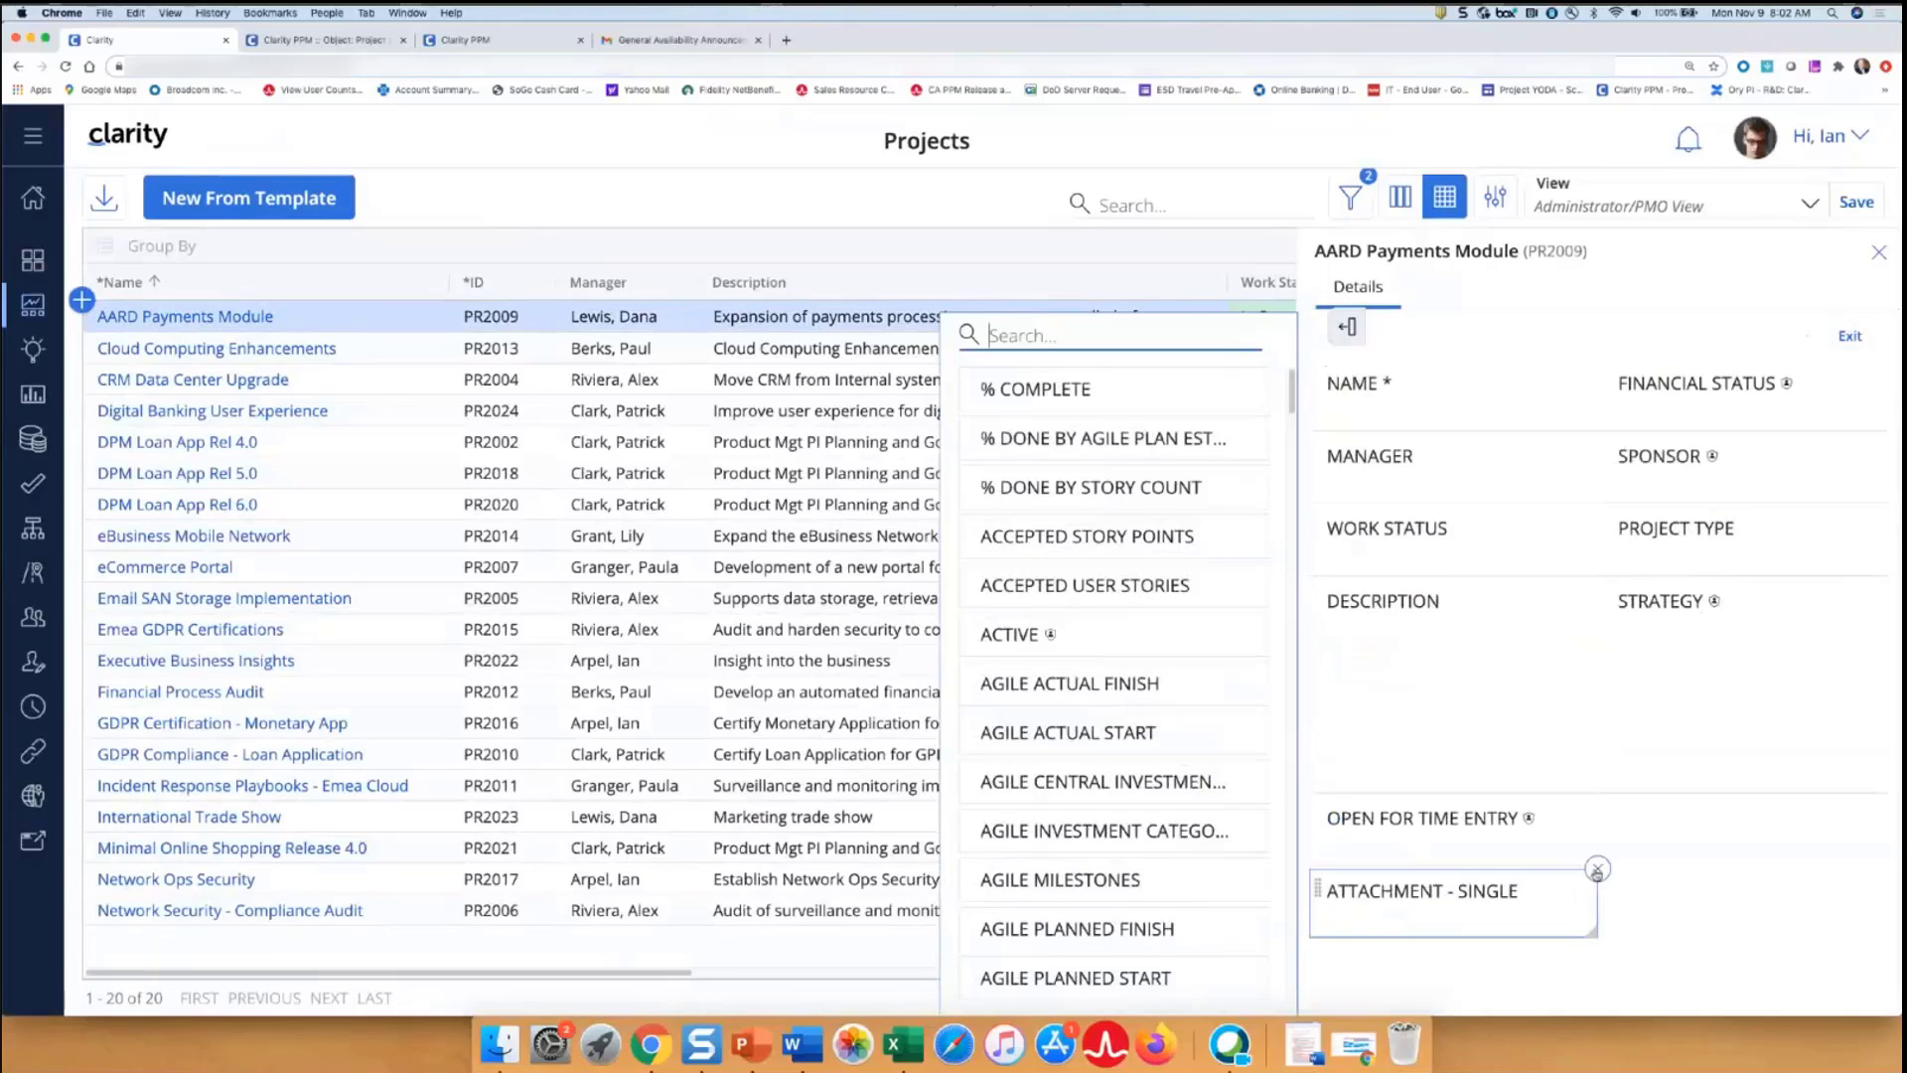
left_click(1596, 870)
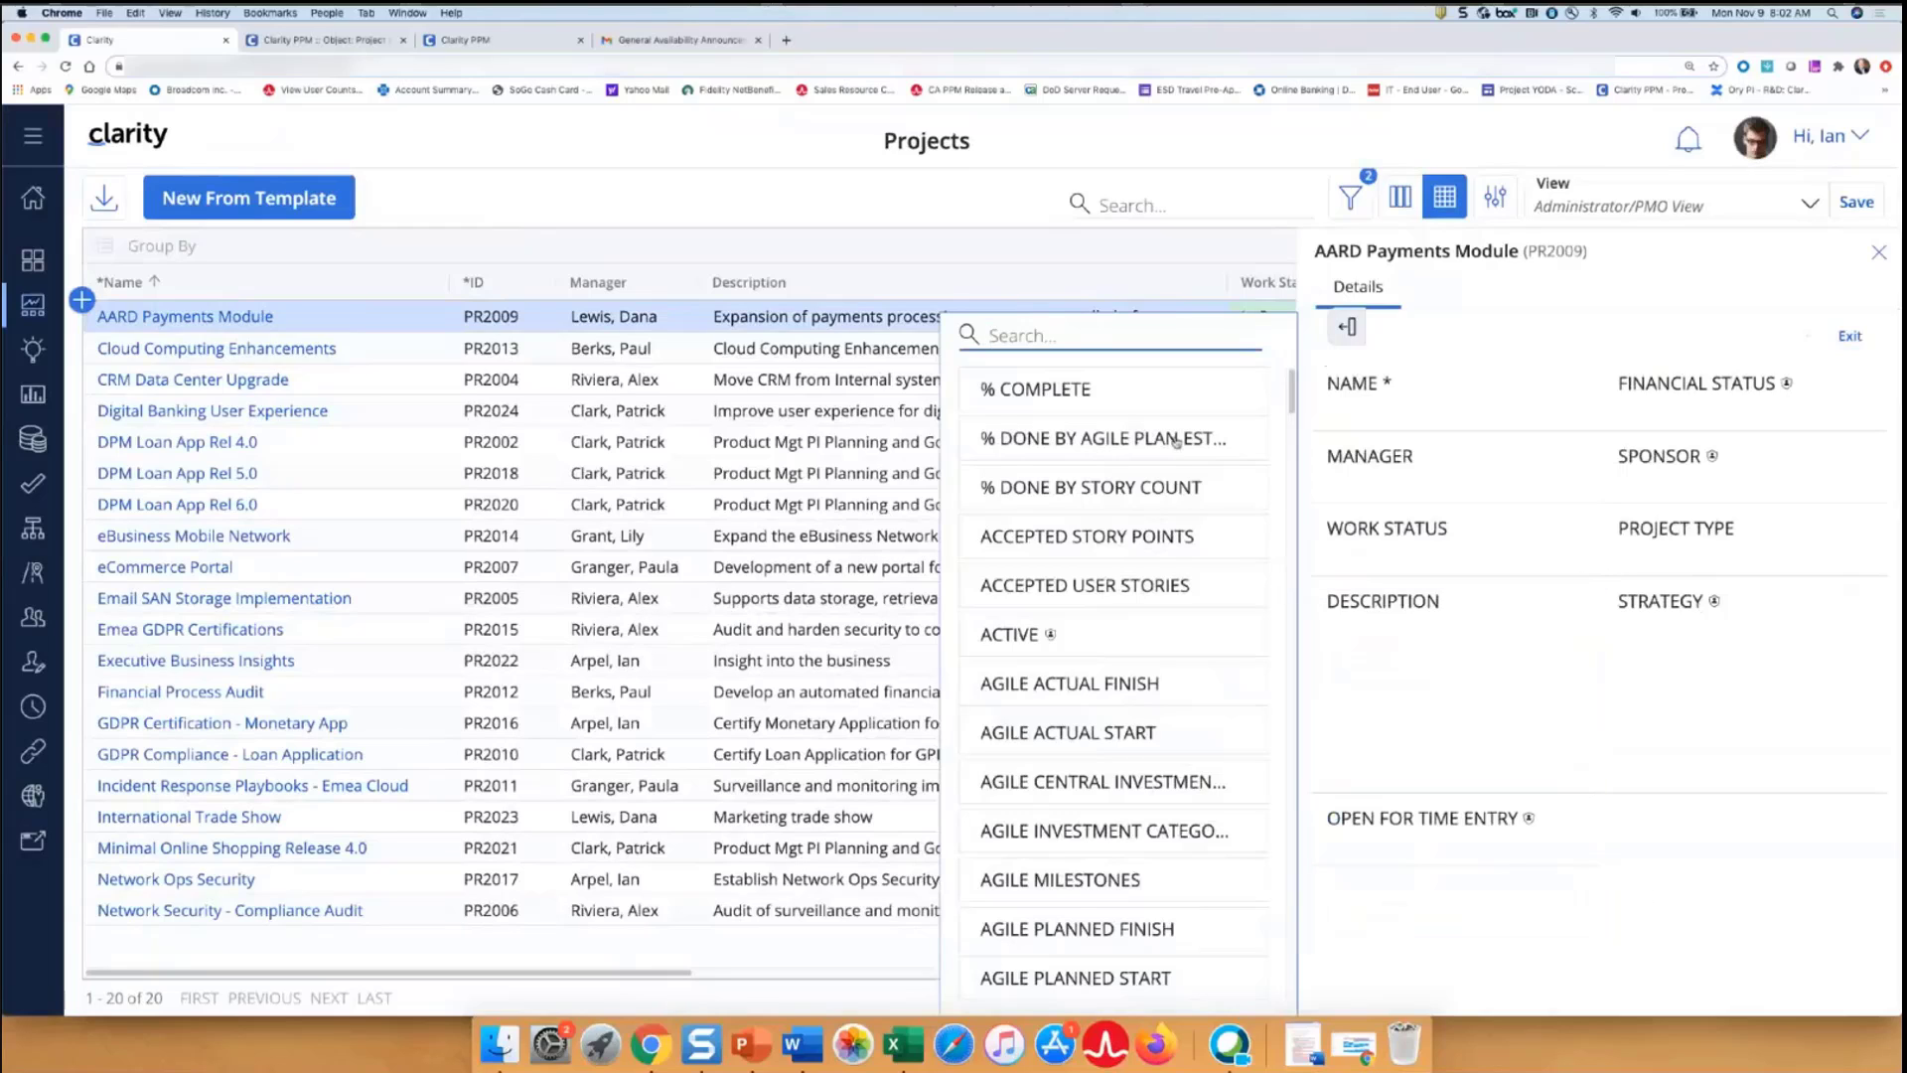
type("atta")
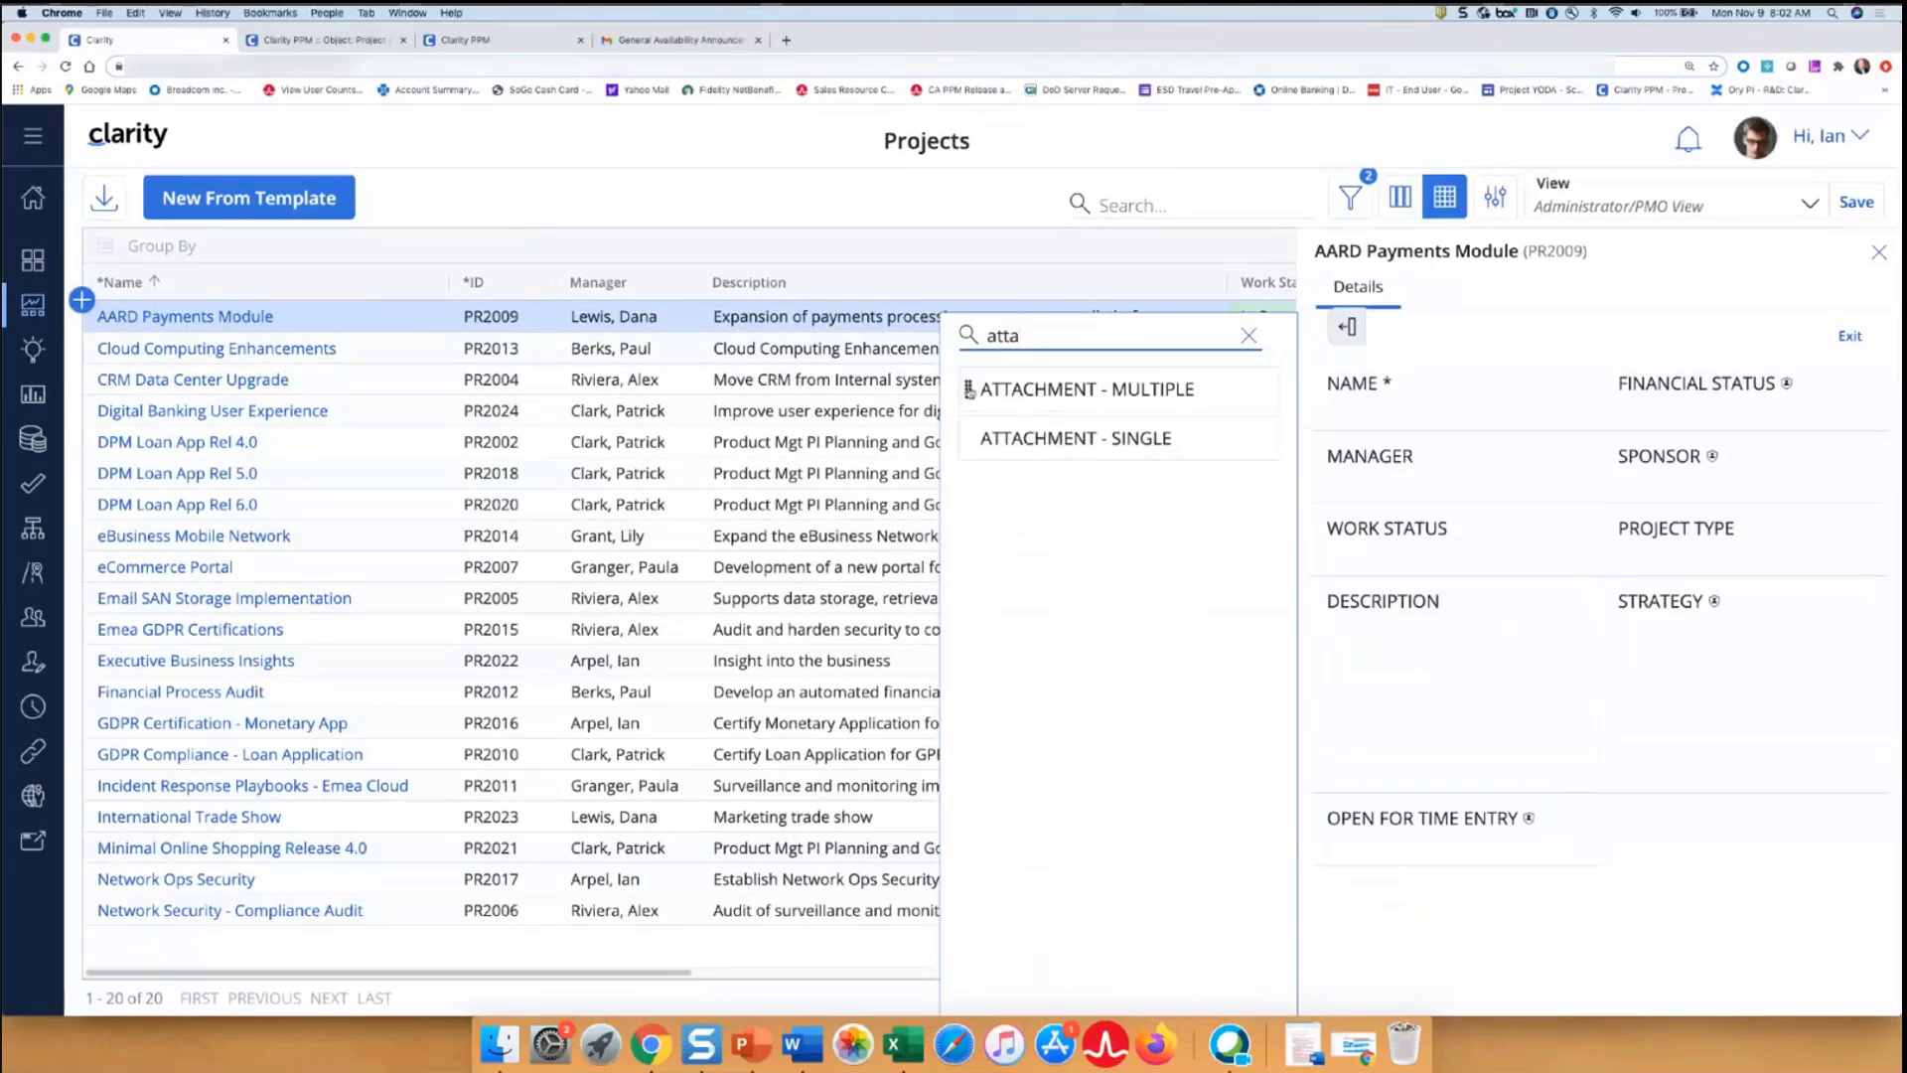
left_click_drag(968, 389, 1331, 887)
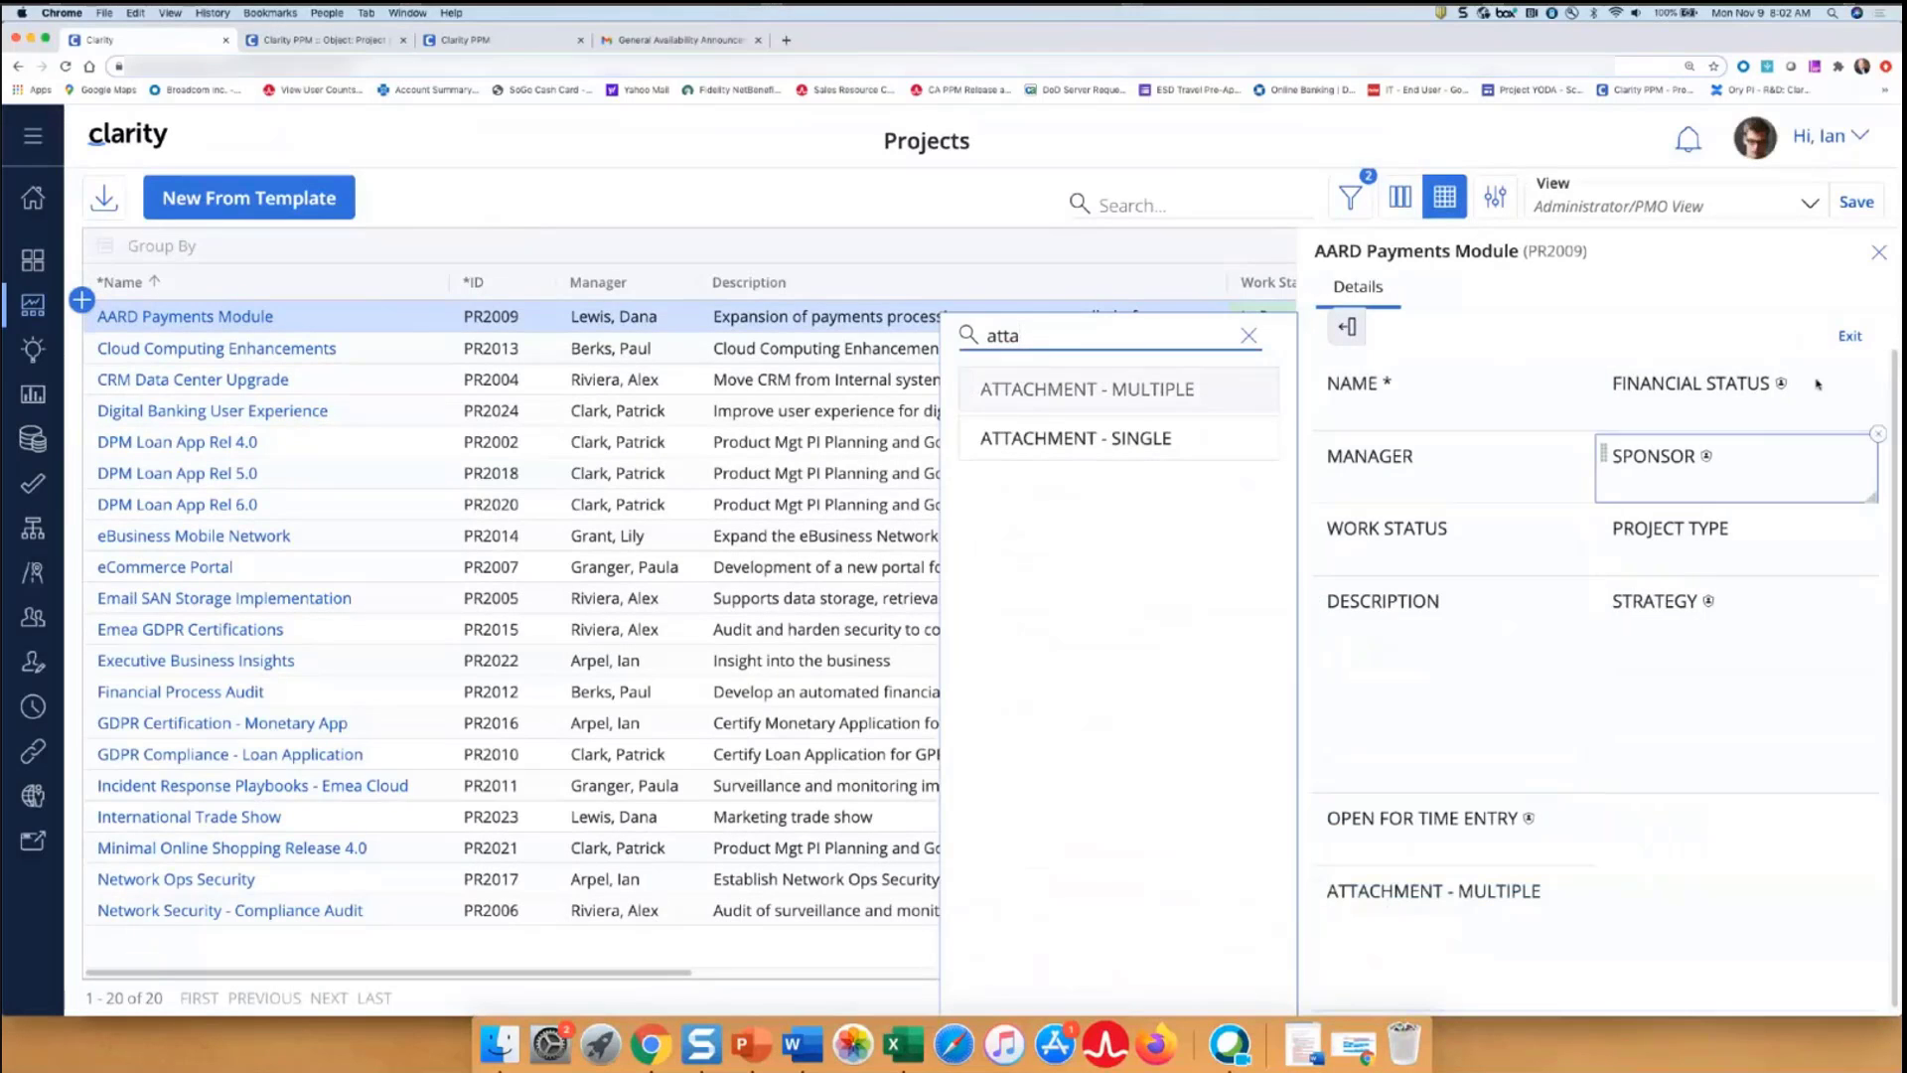
Finish configuring the details layout and upload 1 Attachment.docx and 2 Attachment.docx to the project's Attachment - Multiple field
left_click(1849, 336)
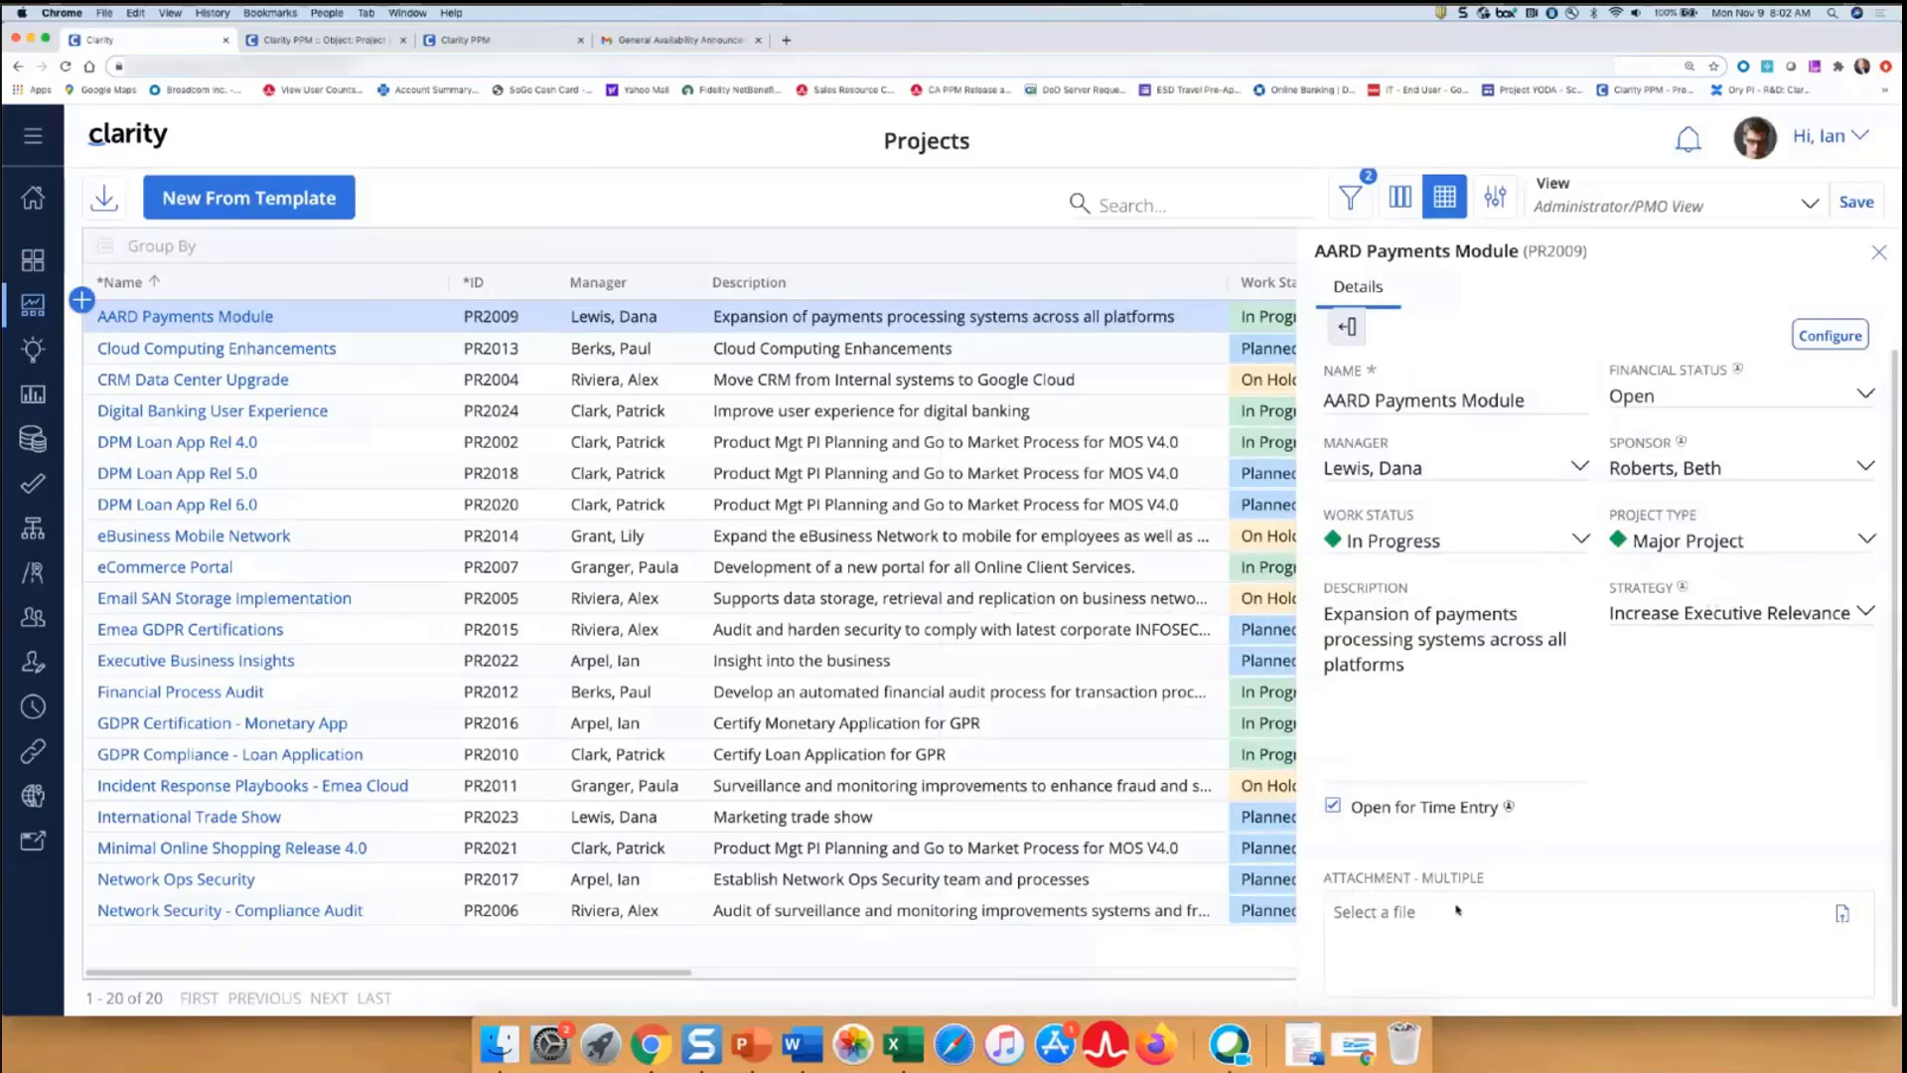
left_click(1842, 915)
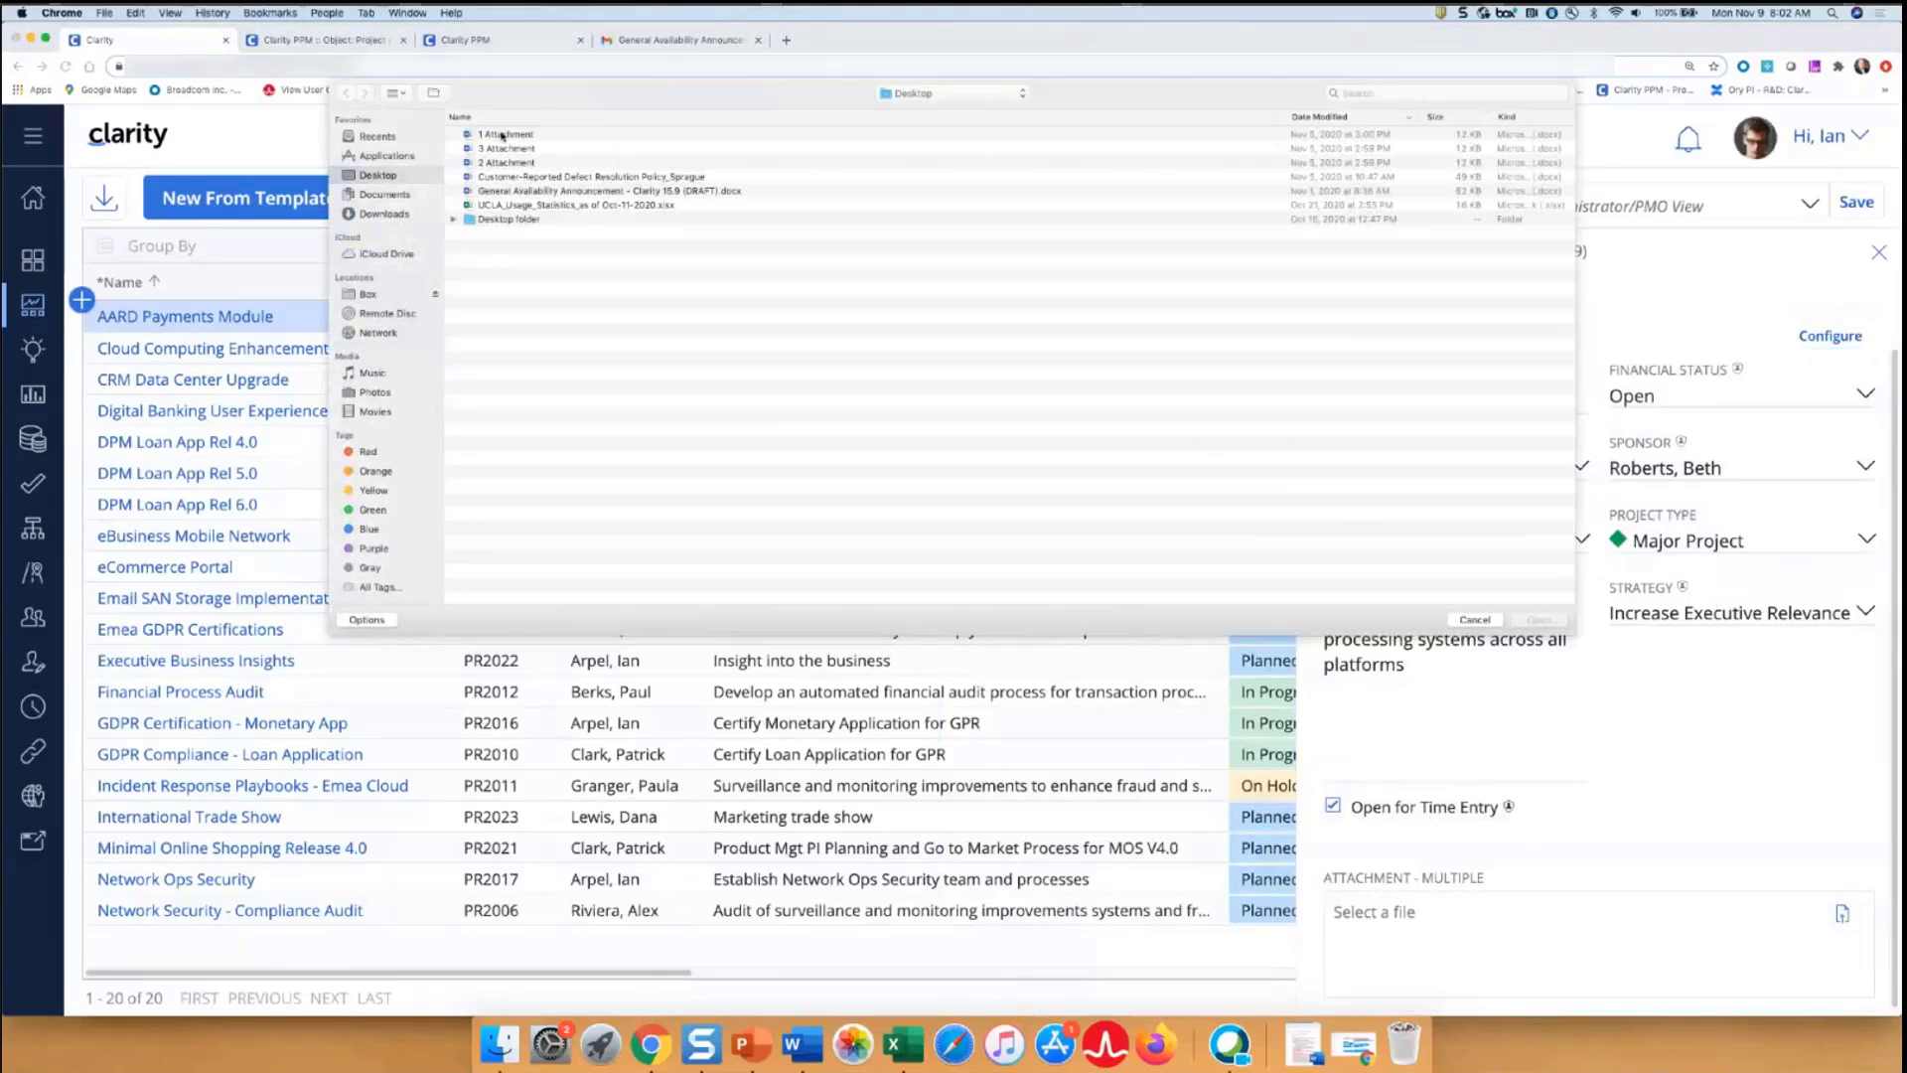
double_click(501, 136)
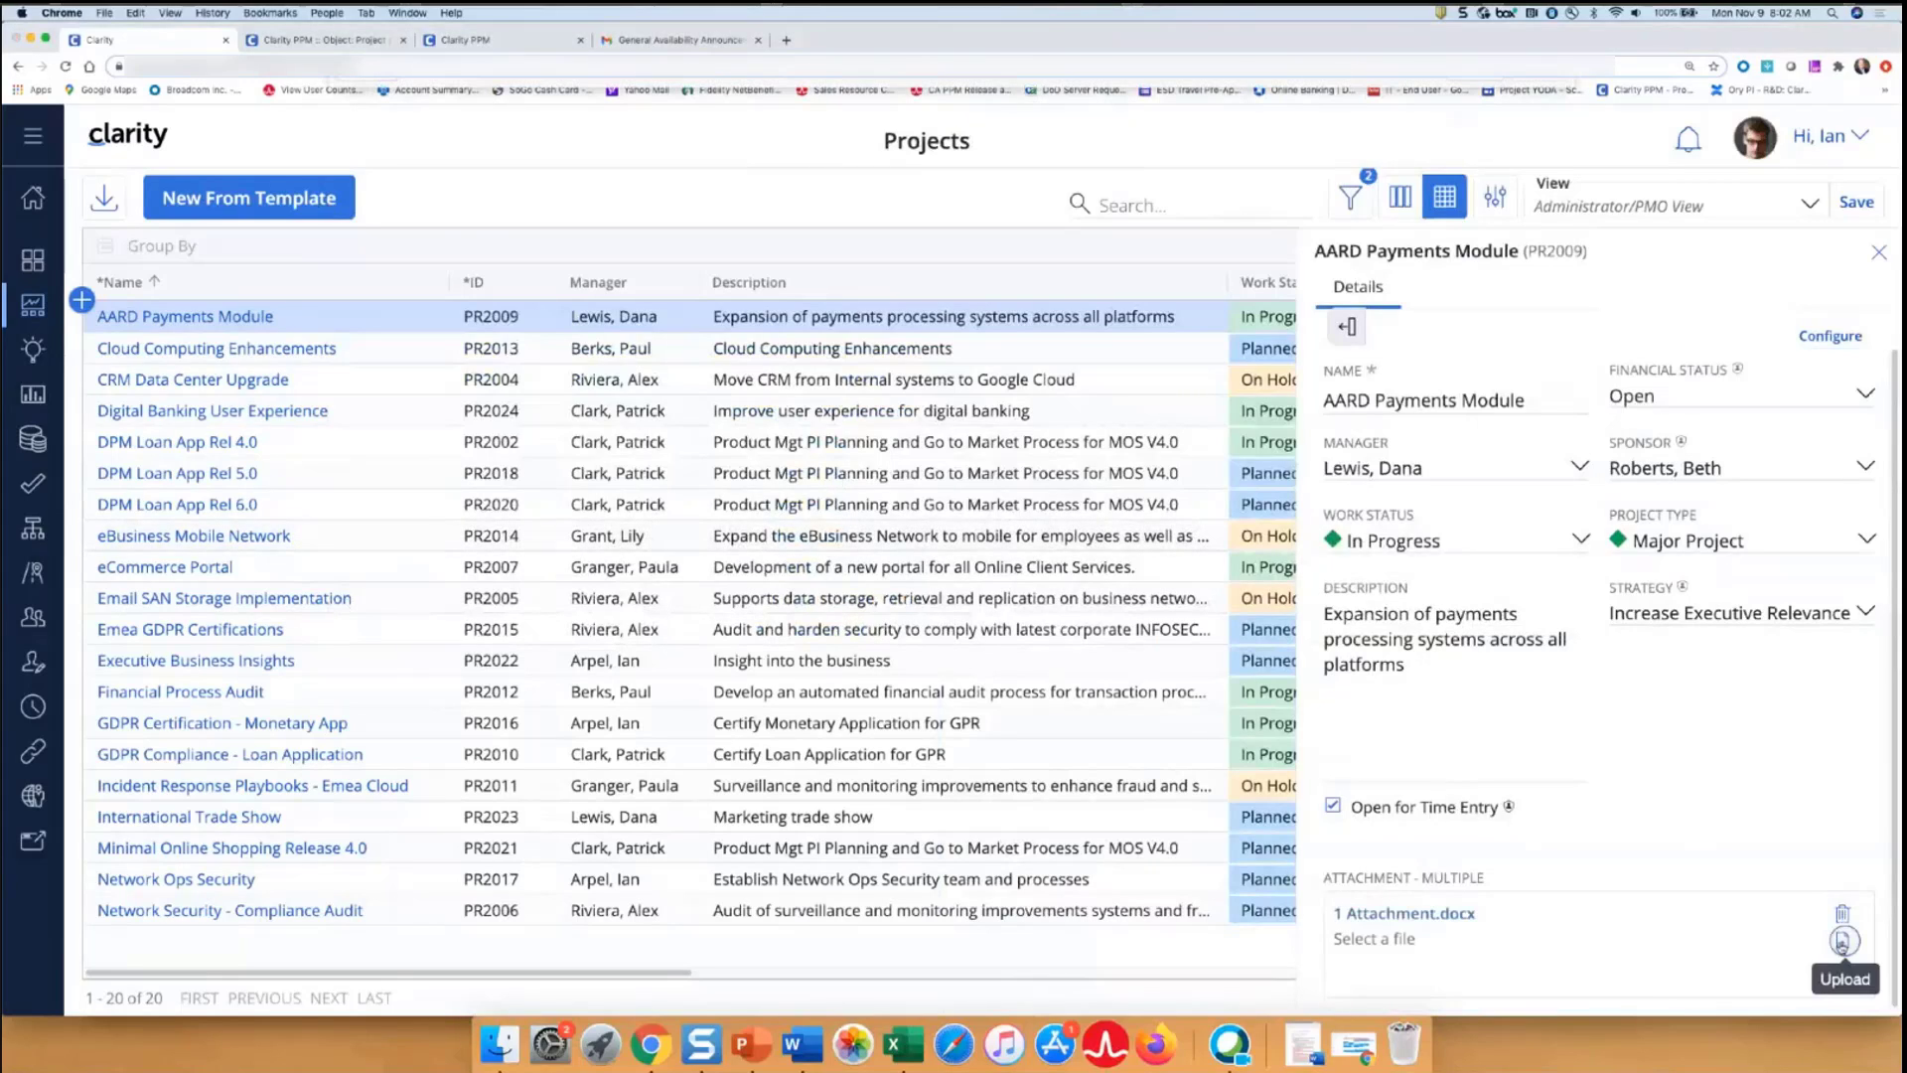
left_click(1842, 941)
left_click(509, 163)
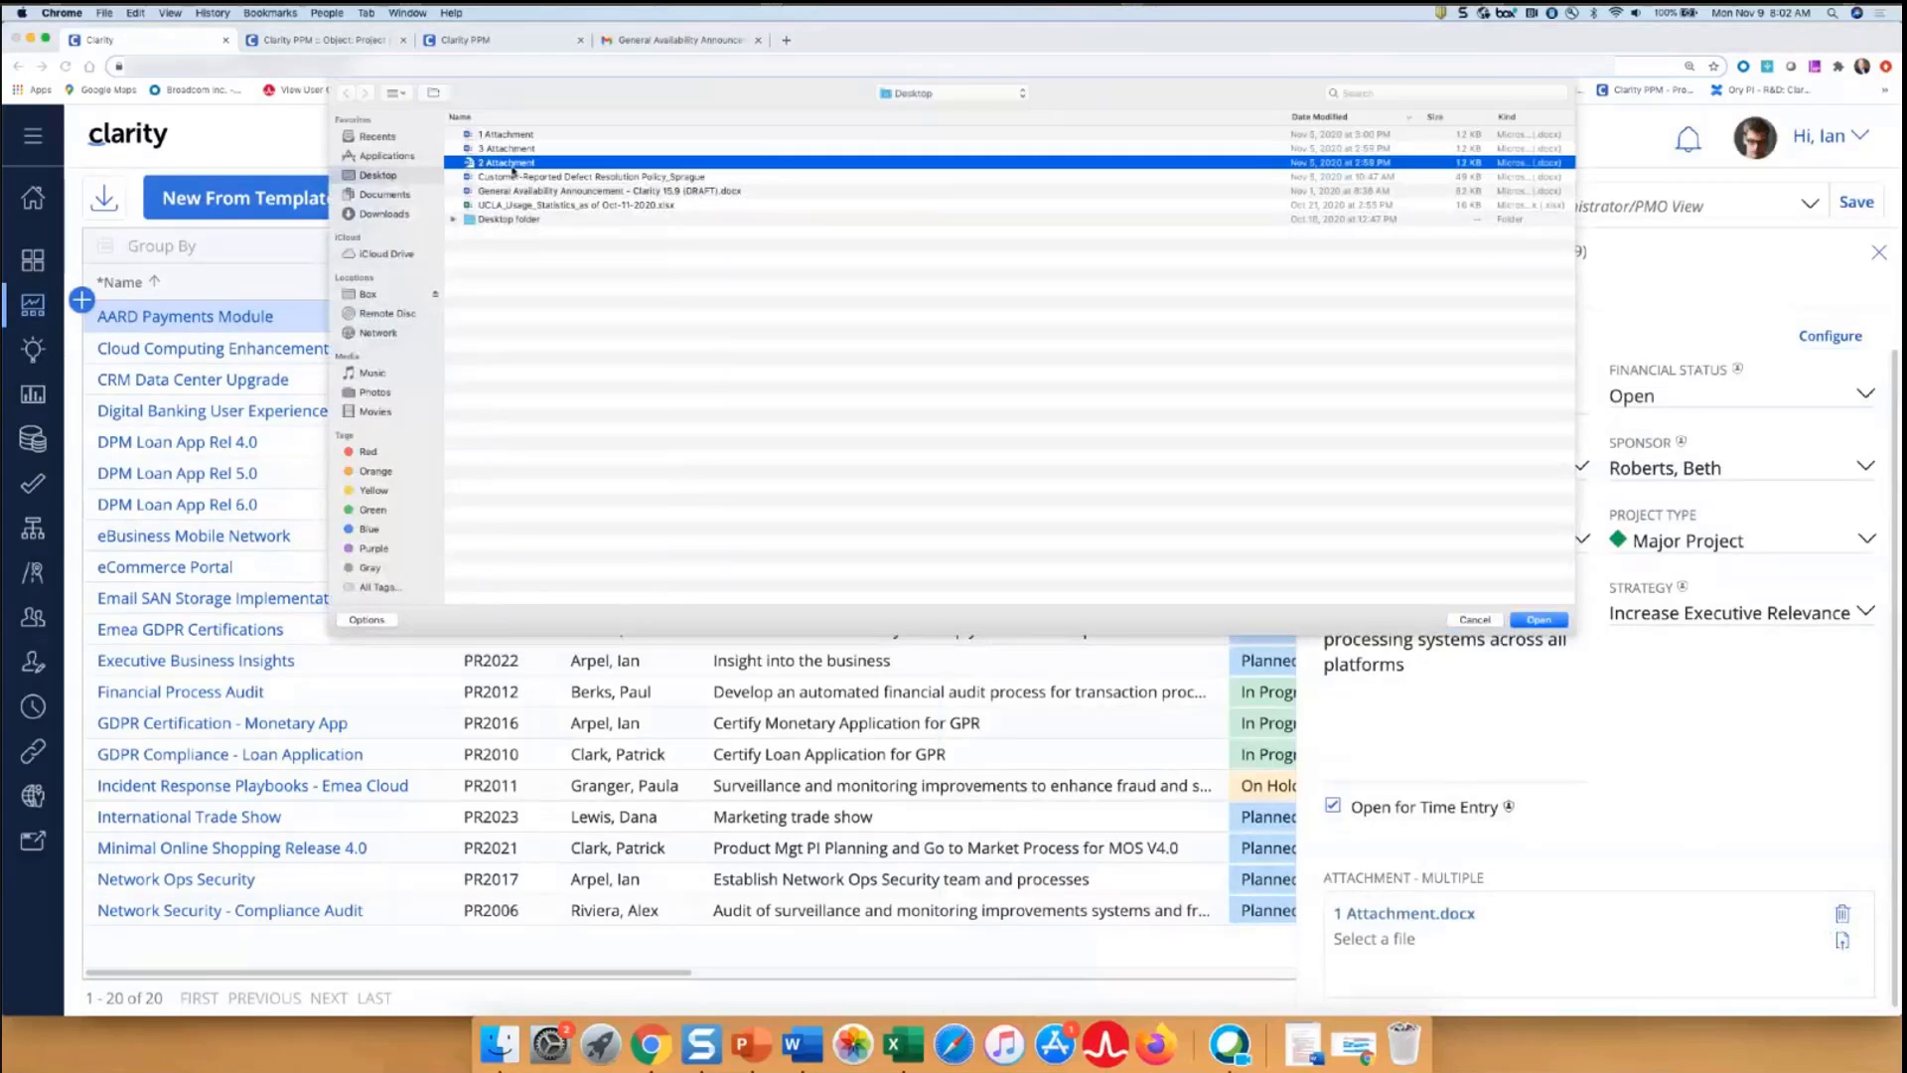
double_click(511, 164)
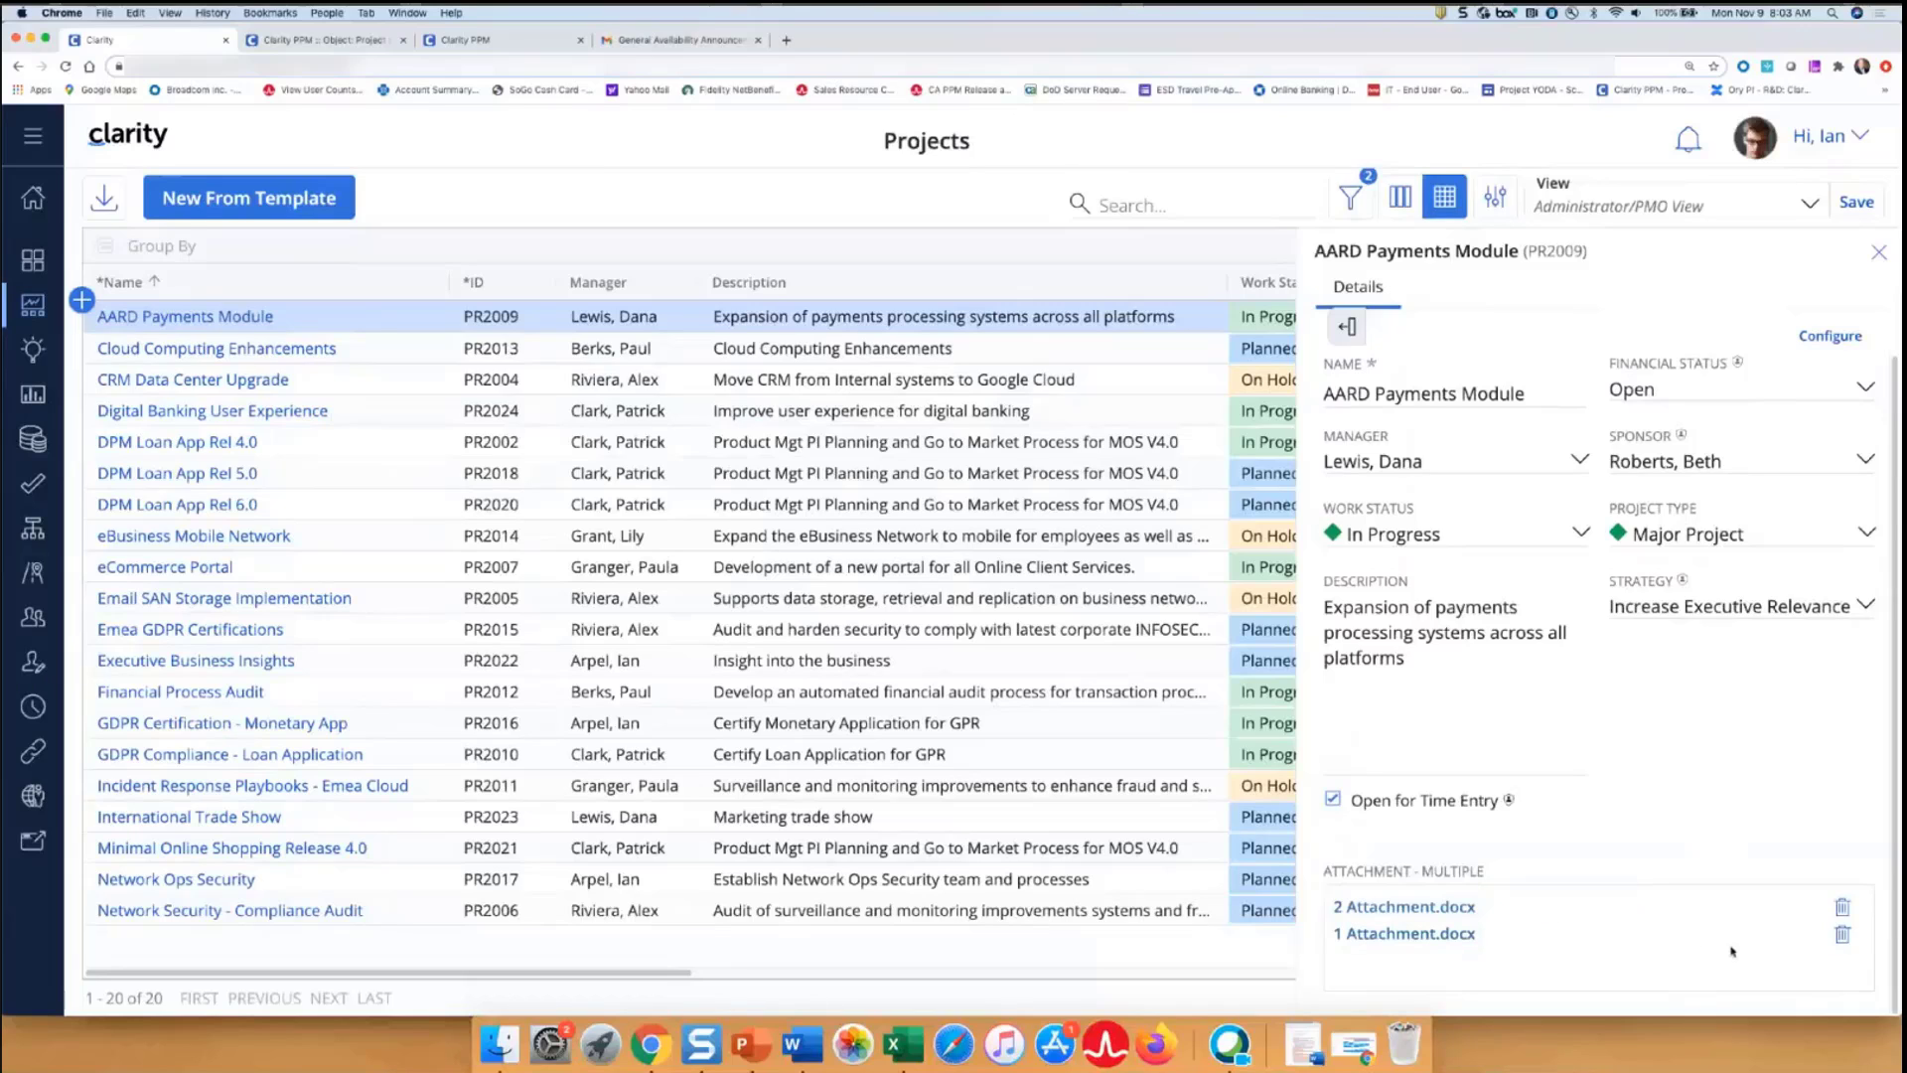
Replace 1 Attachment.docx with 3 Attachment.docx in the Attachment - Multiple field
left_click(1841, 934)
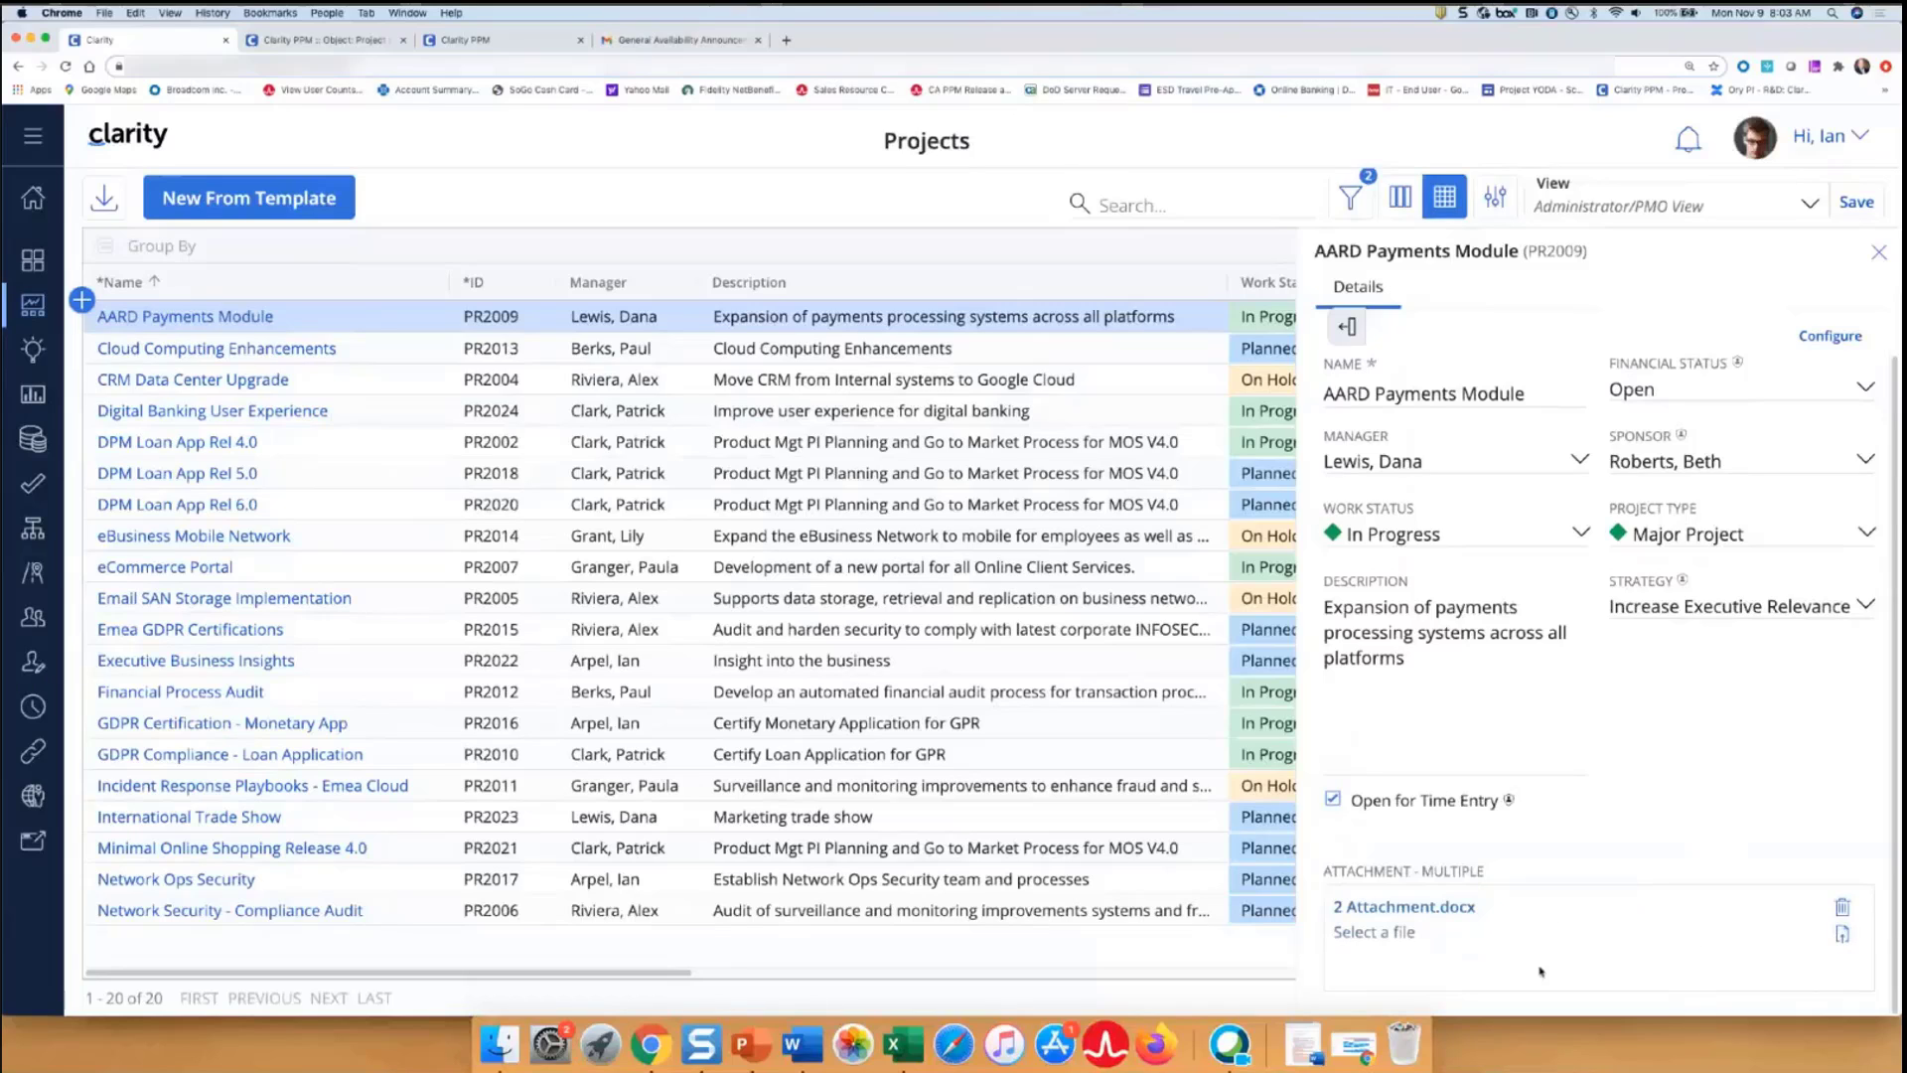
left_click(1844, 936)
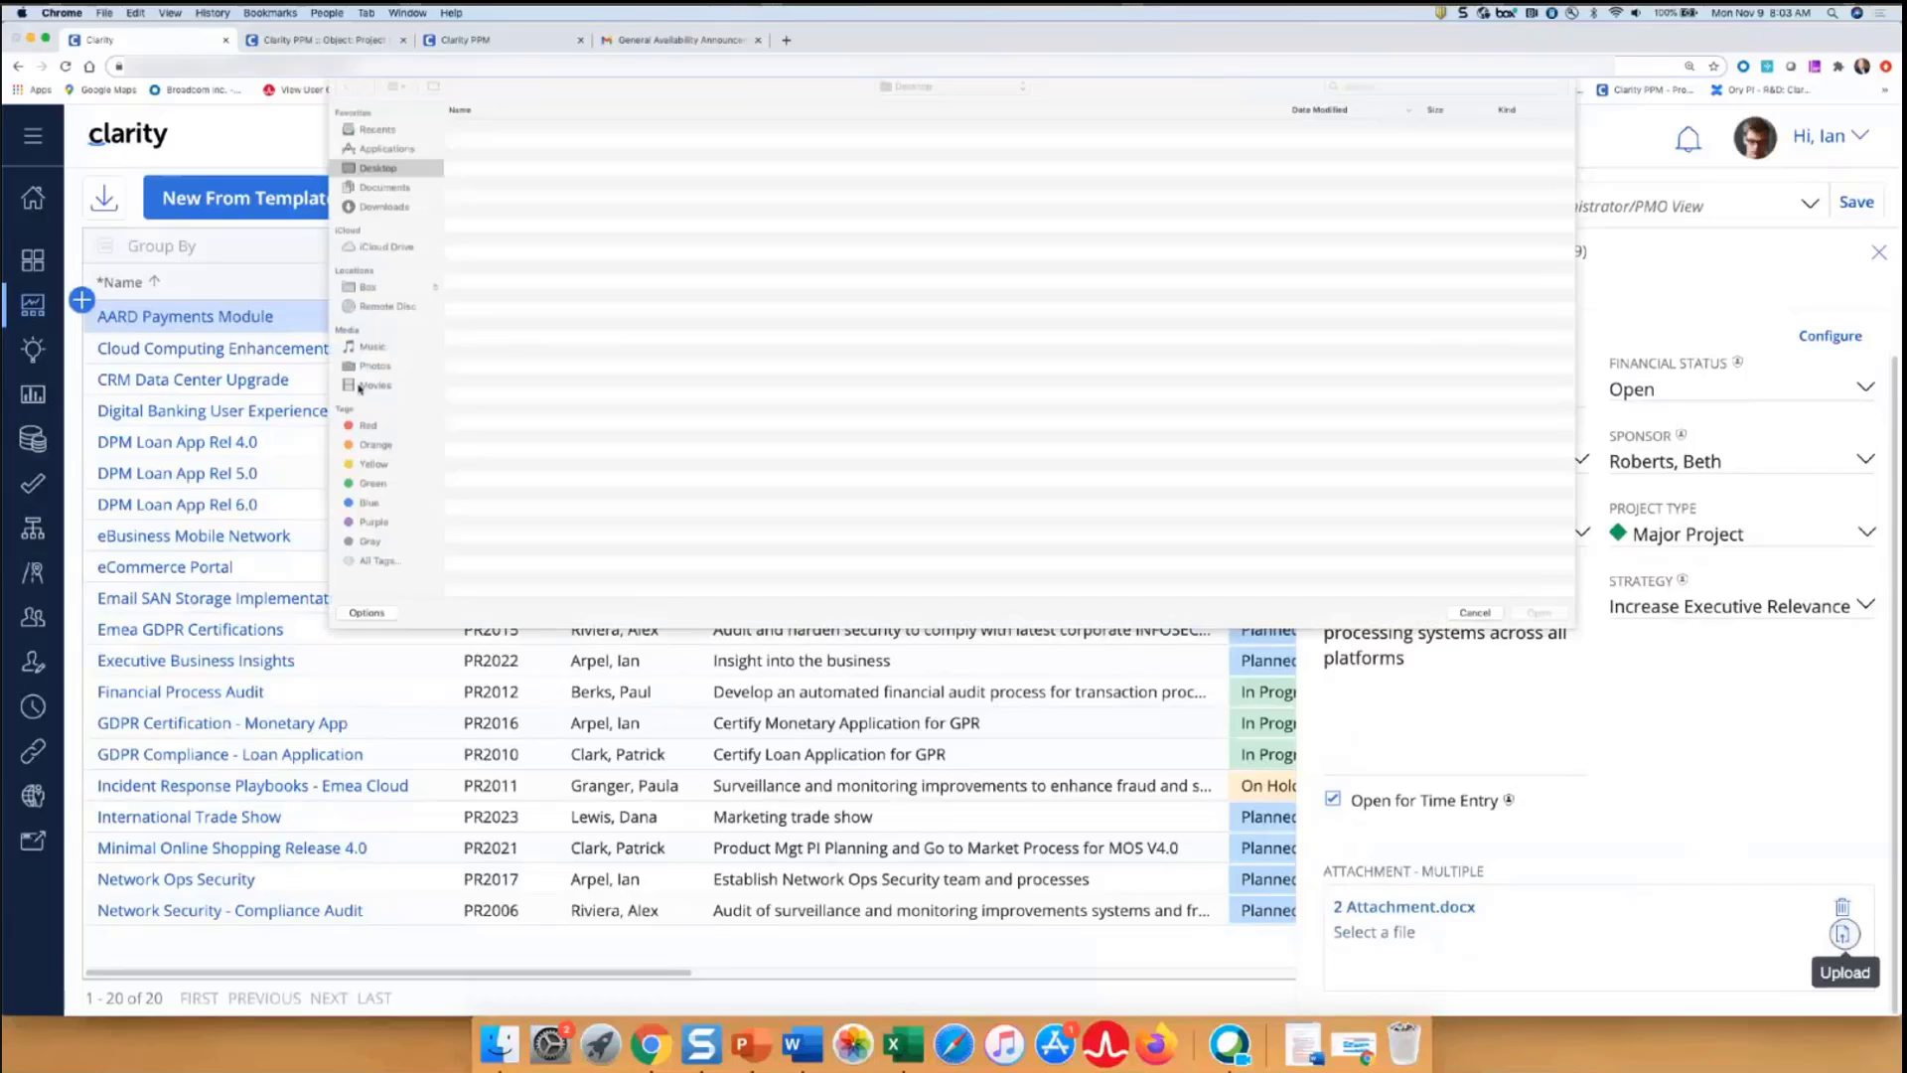
double_click(596, 161)
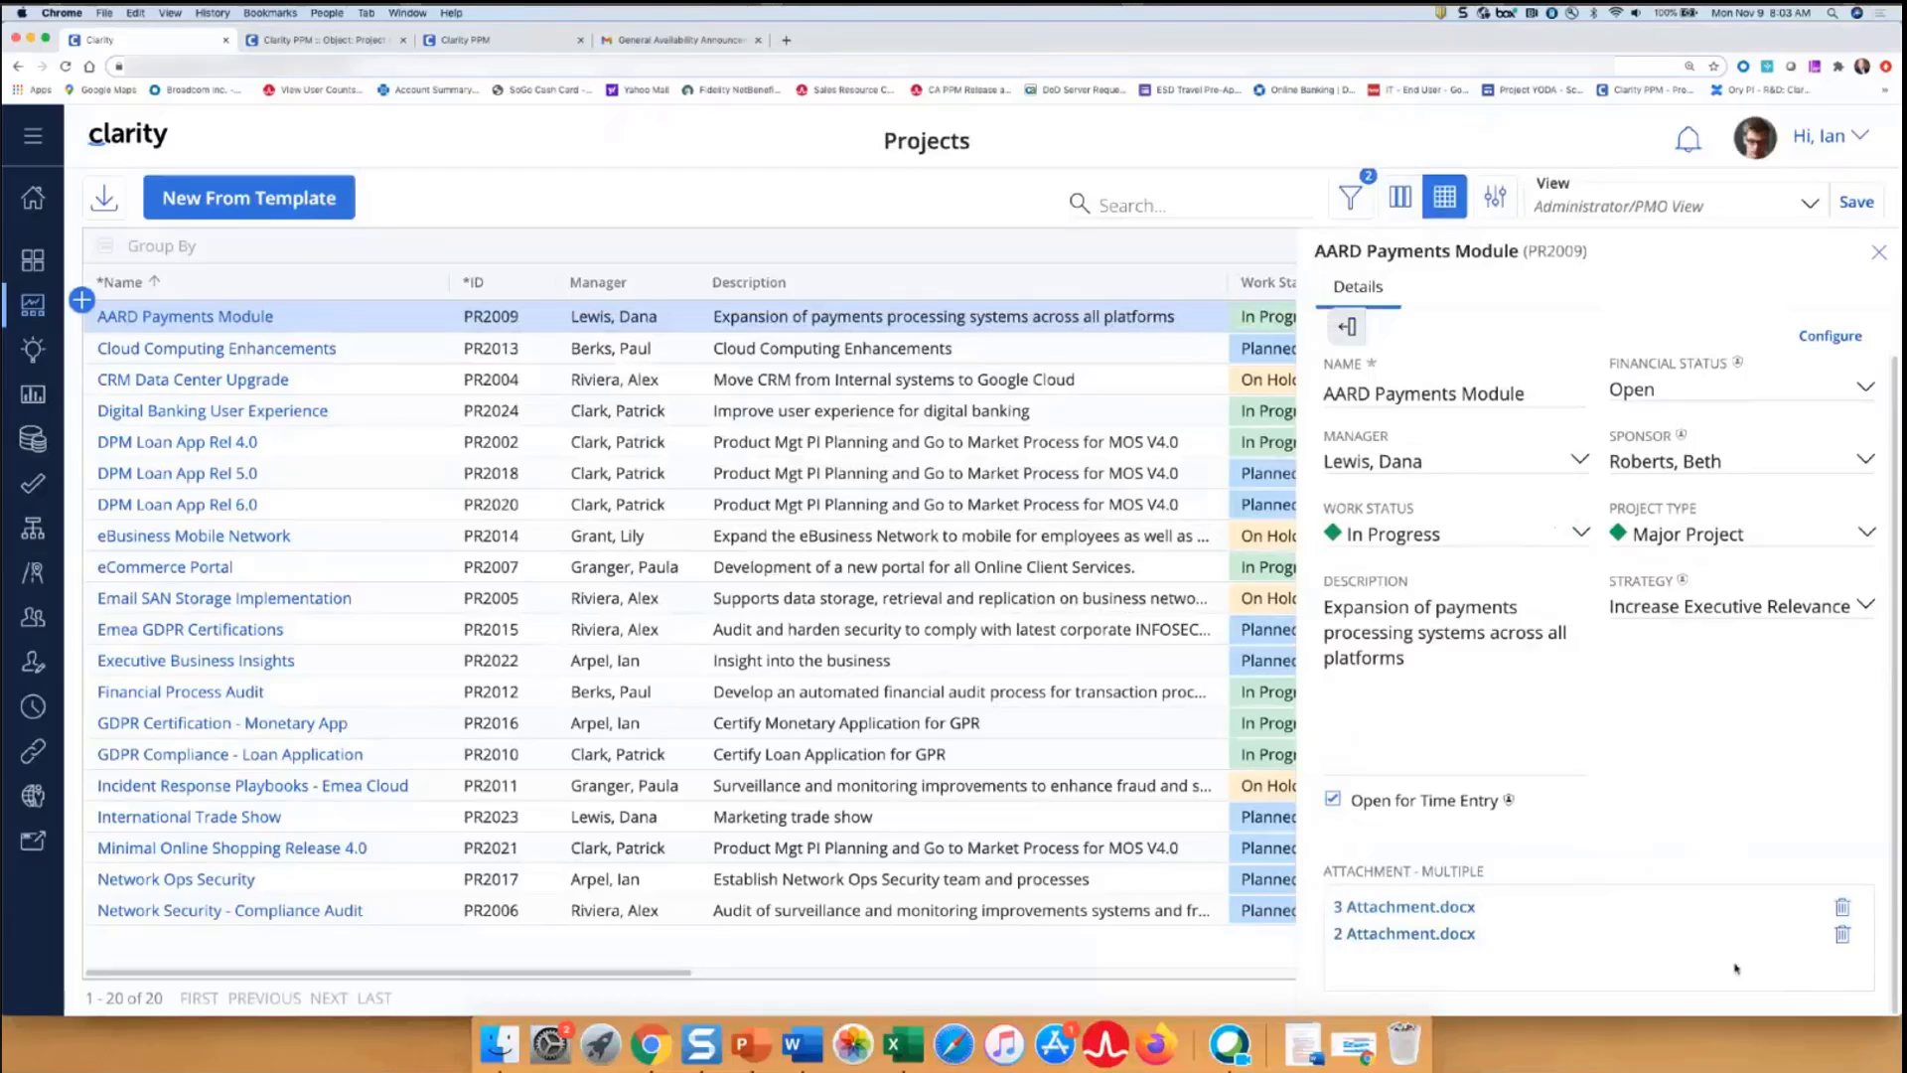
Switch the projects to the board layout and show the details of the Emea GDPR Certifications card
left_click(1398, 200)
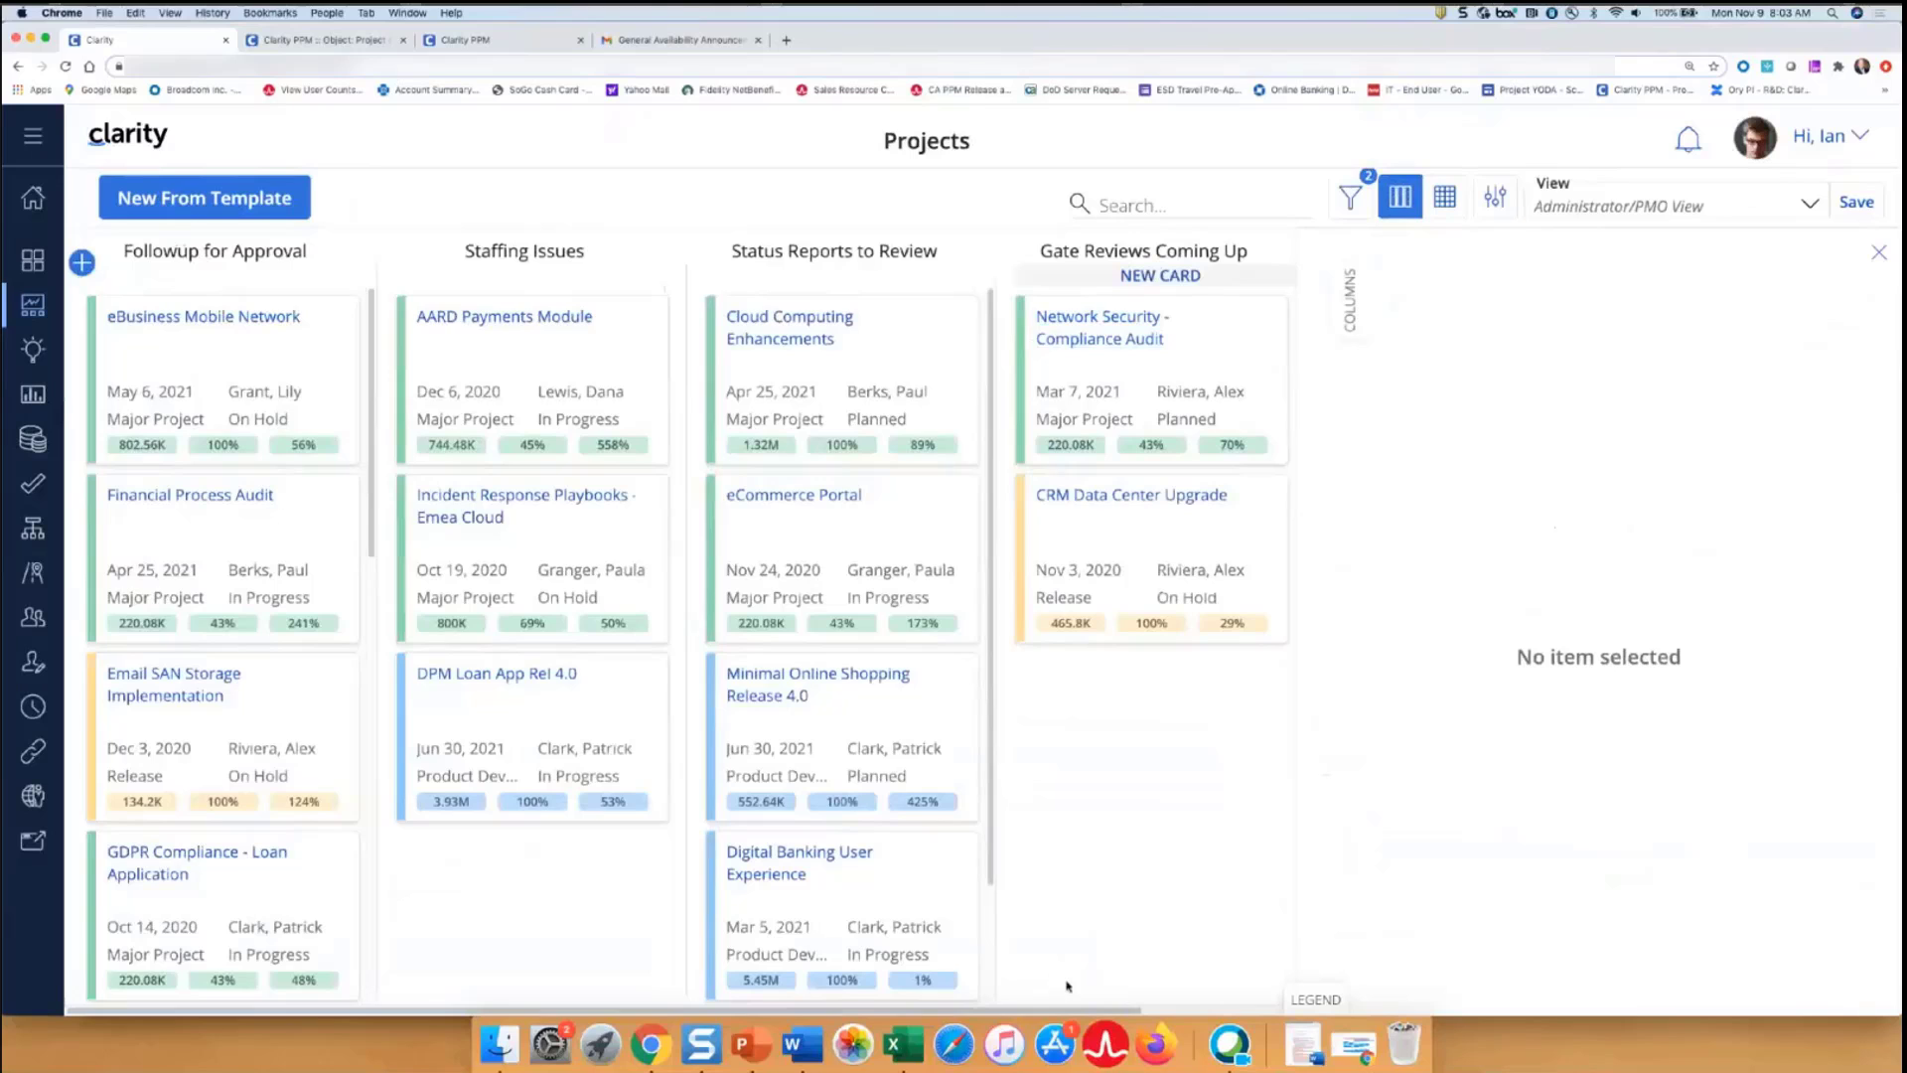
key("super+minus")
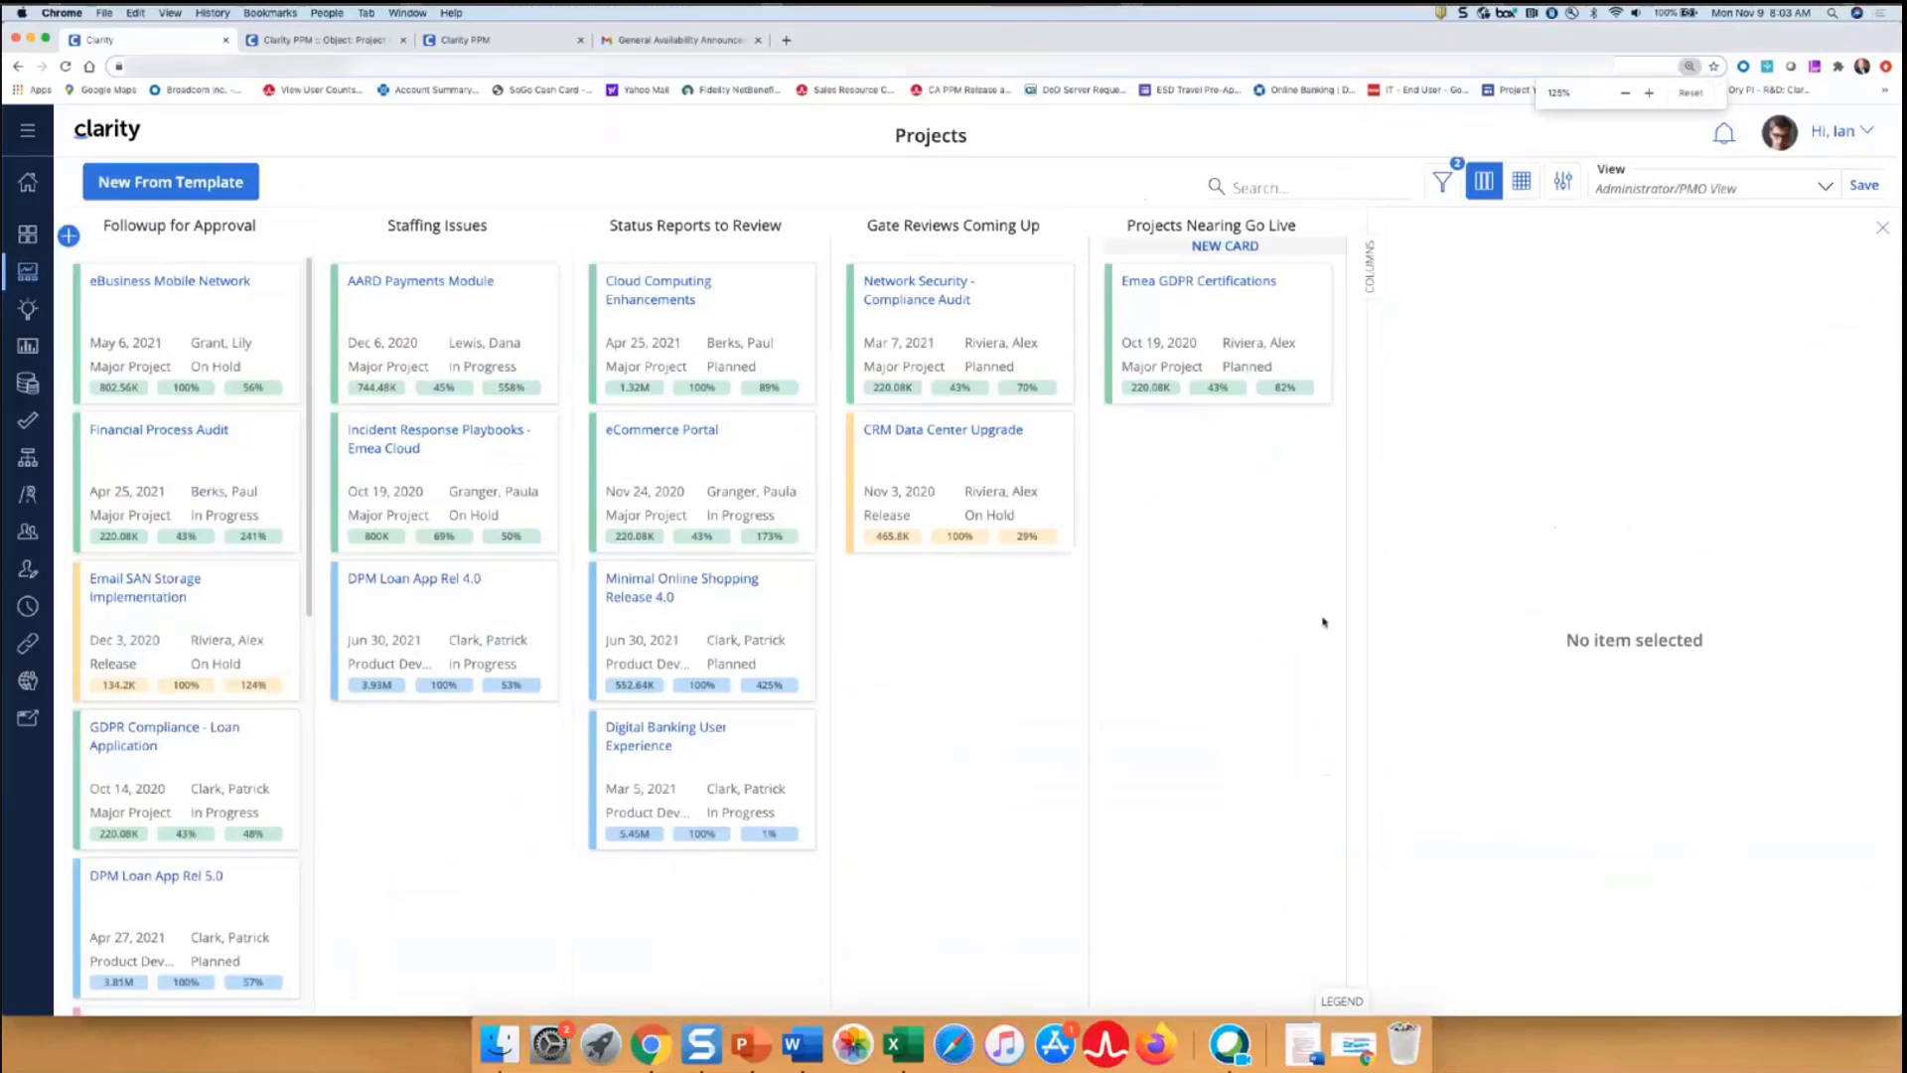
left_click(1325, 343)
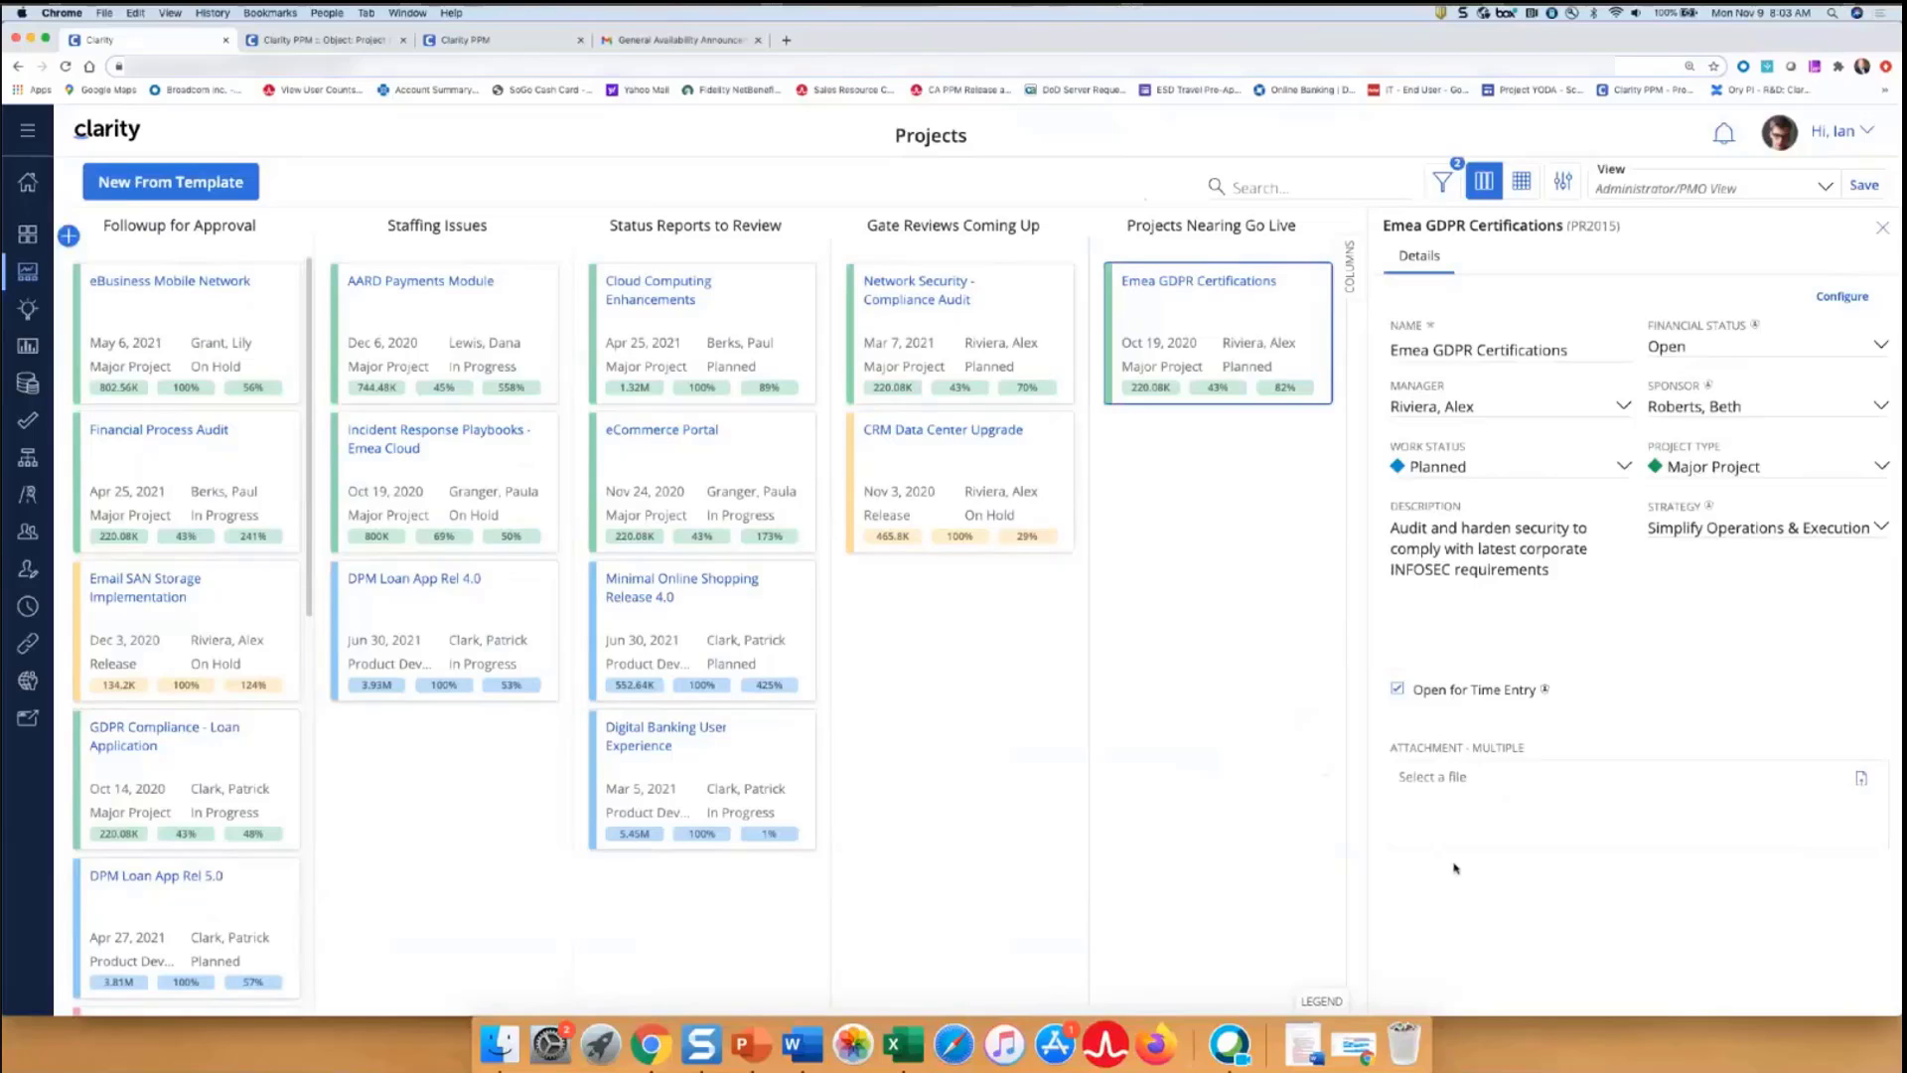
Return the projects to the grid layout and open the properties of AARD Payments Module
left_click(393, 285)
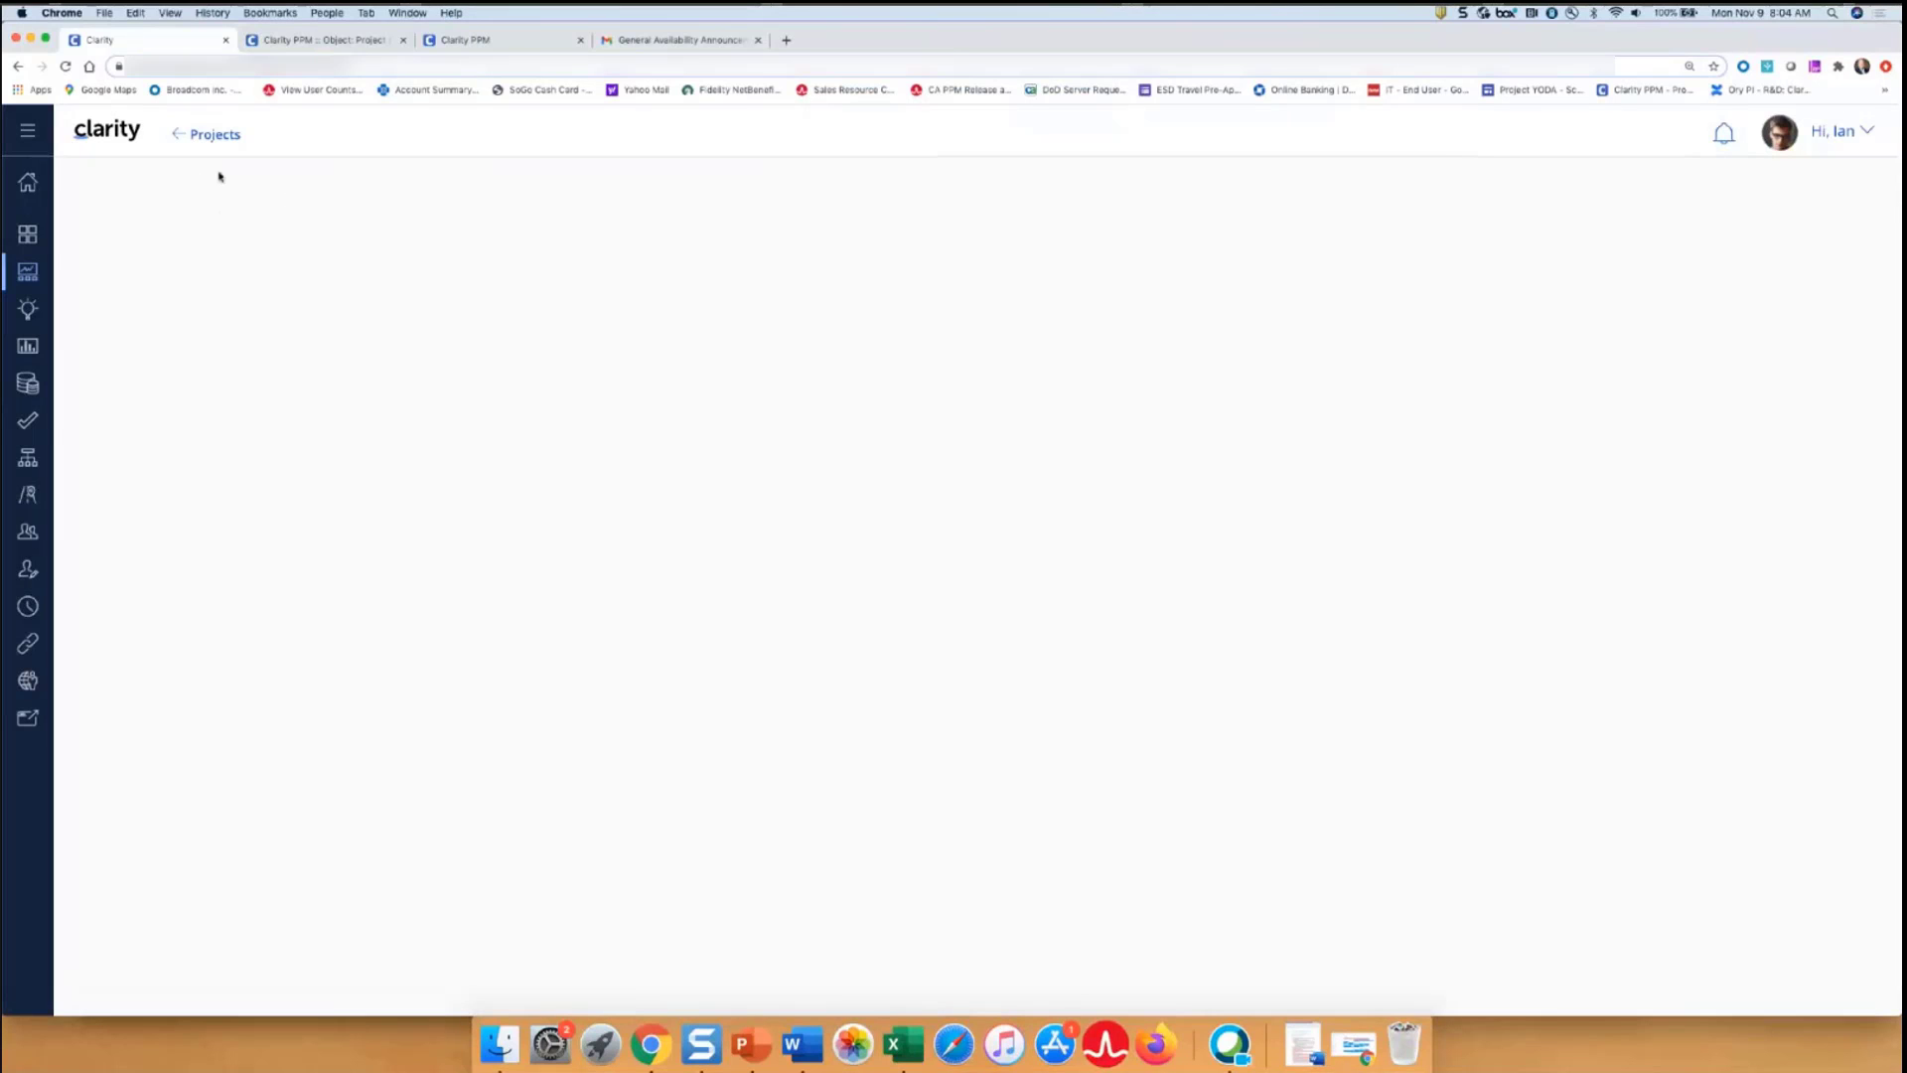
left_click(29, 274)
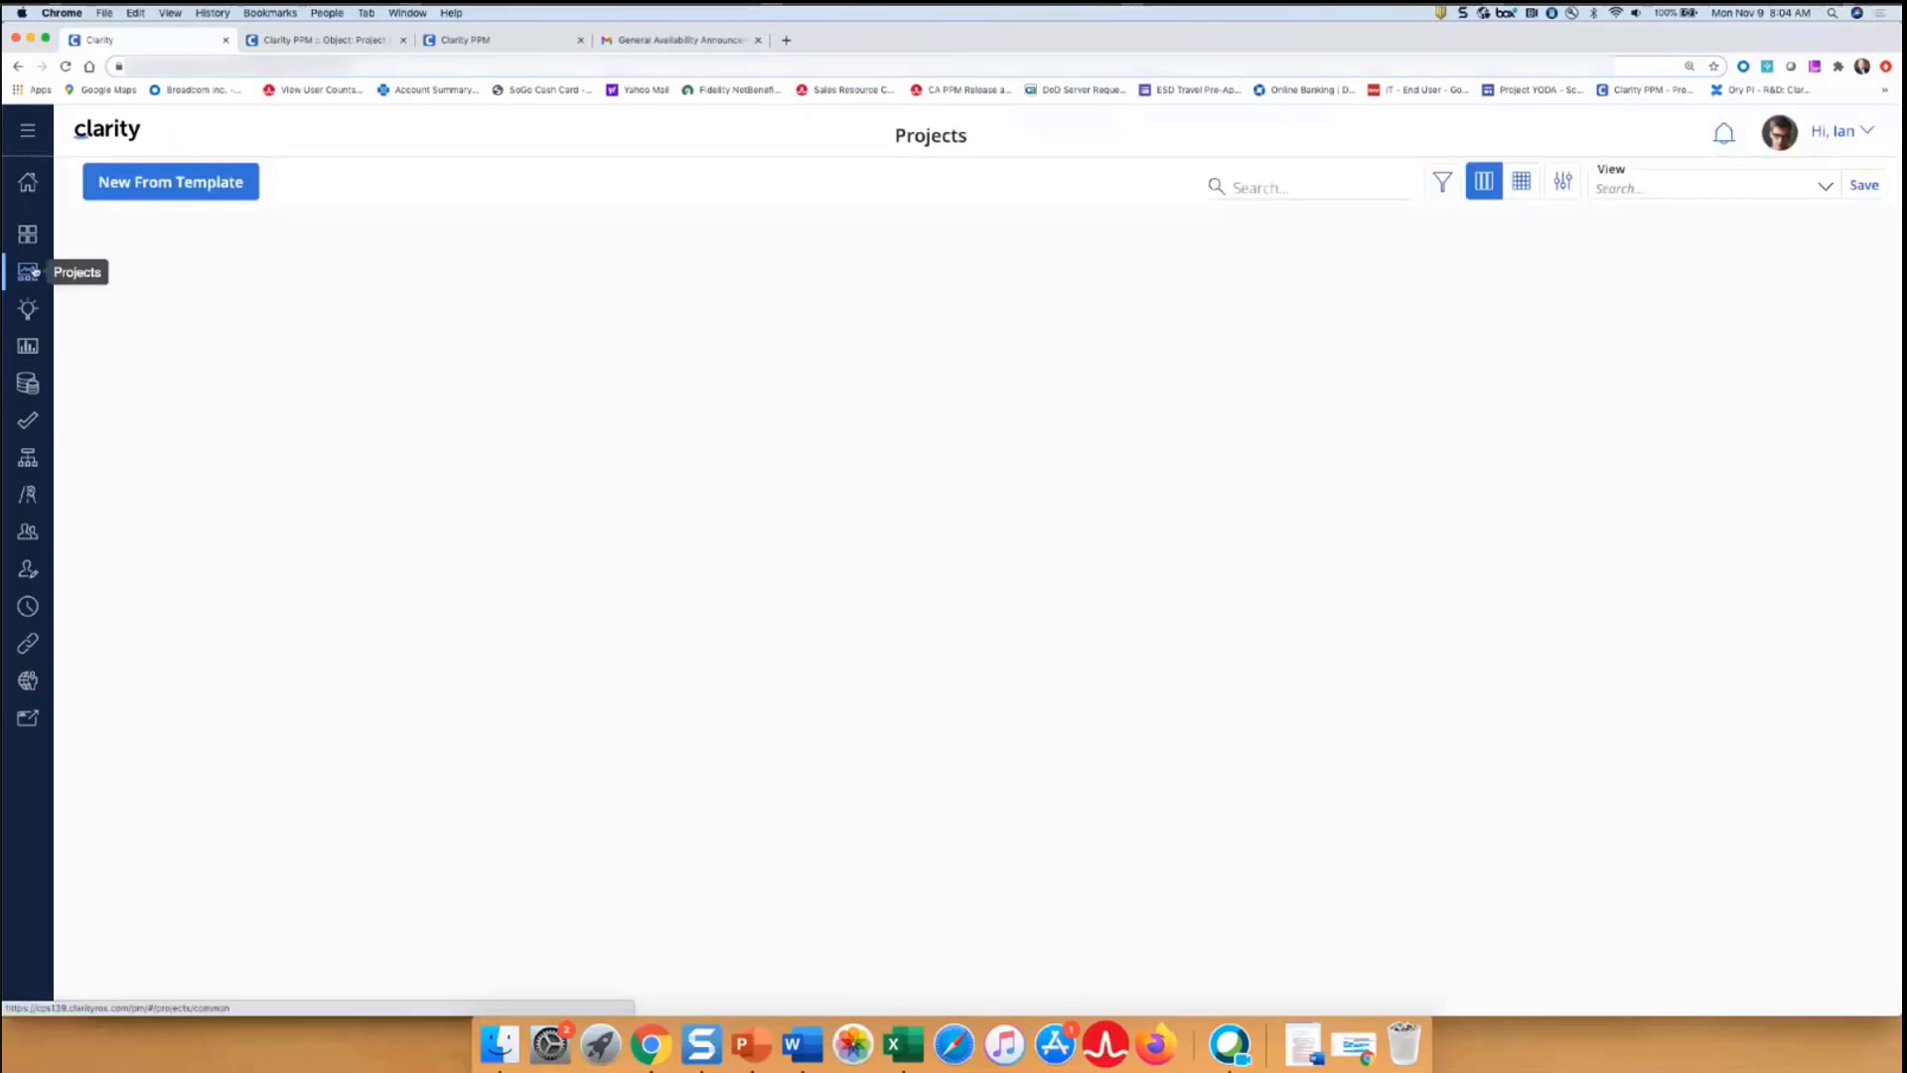
left_click(1517, 187)
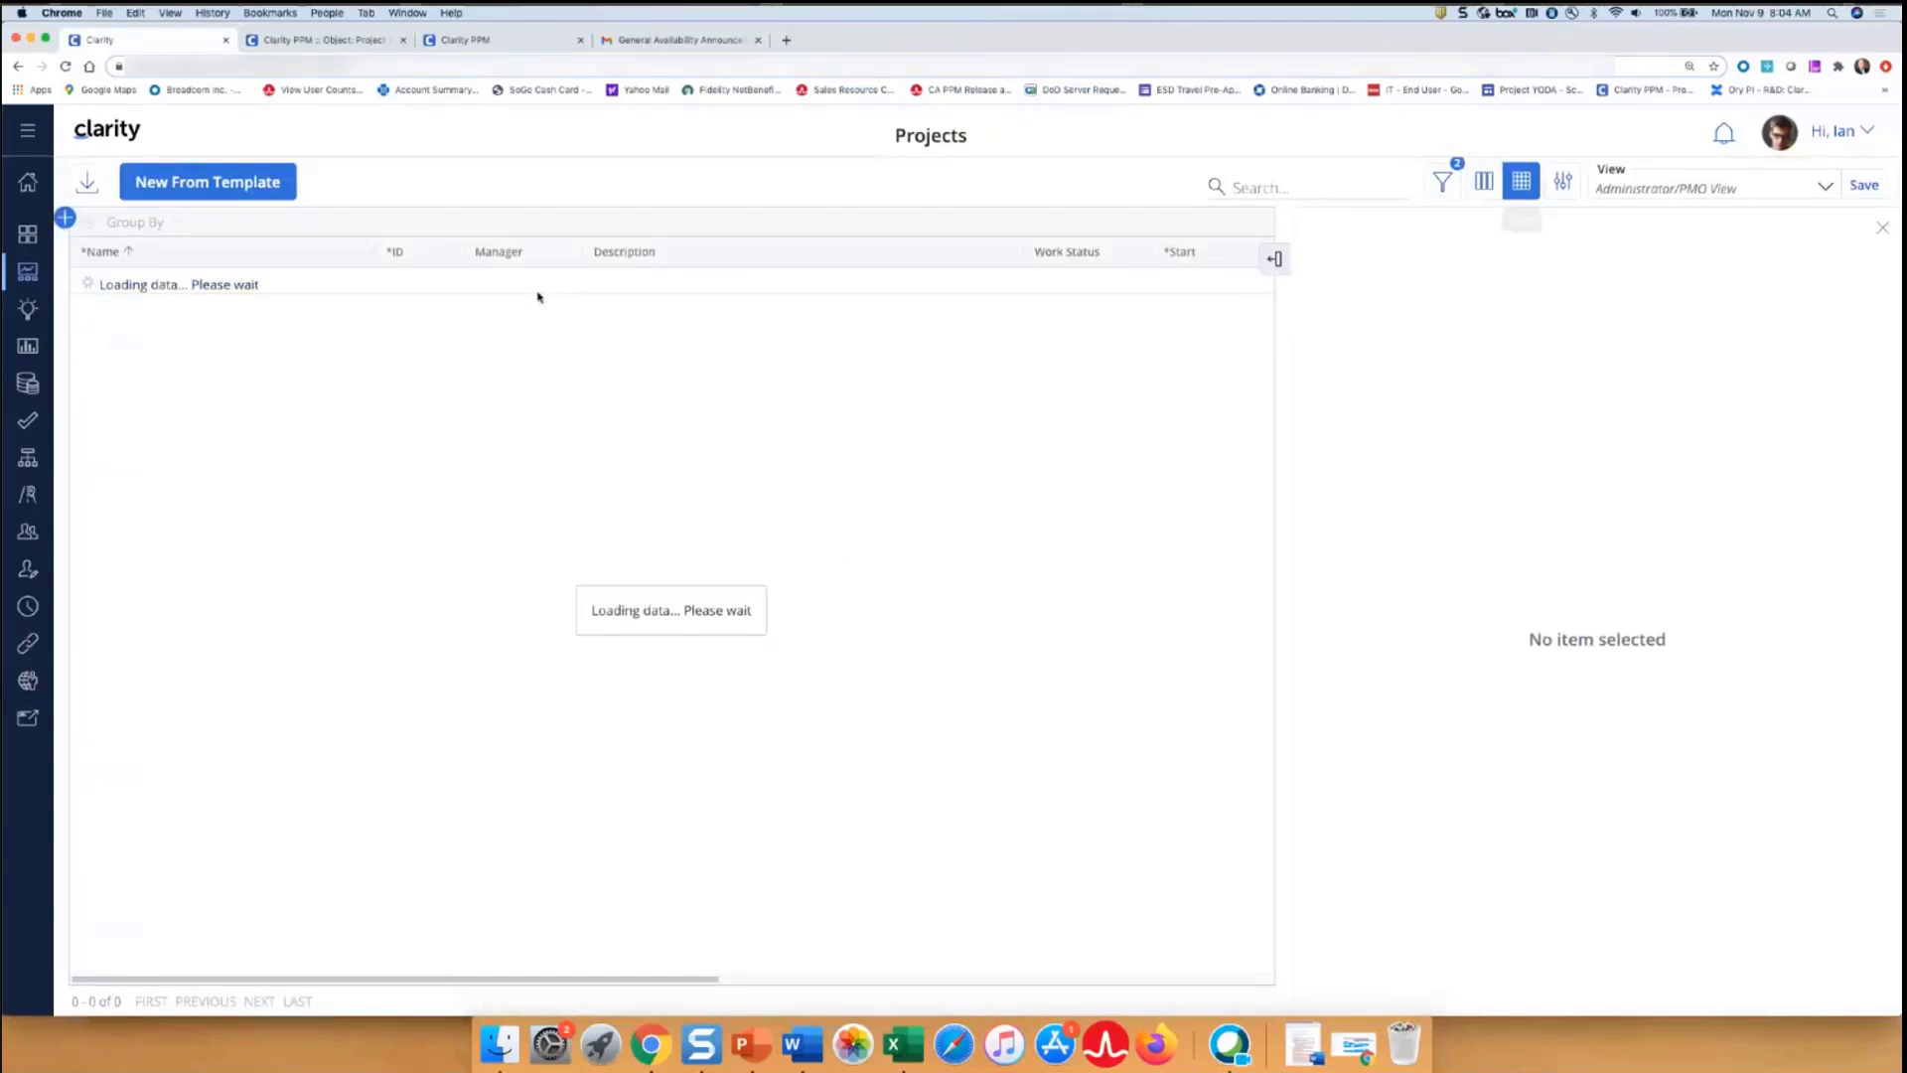
left_click(124, 282)
left_click(154, 286)
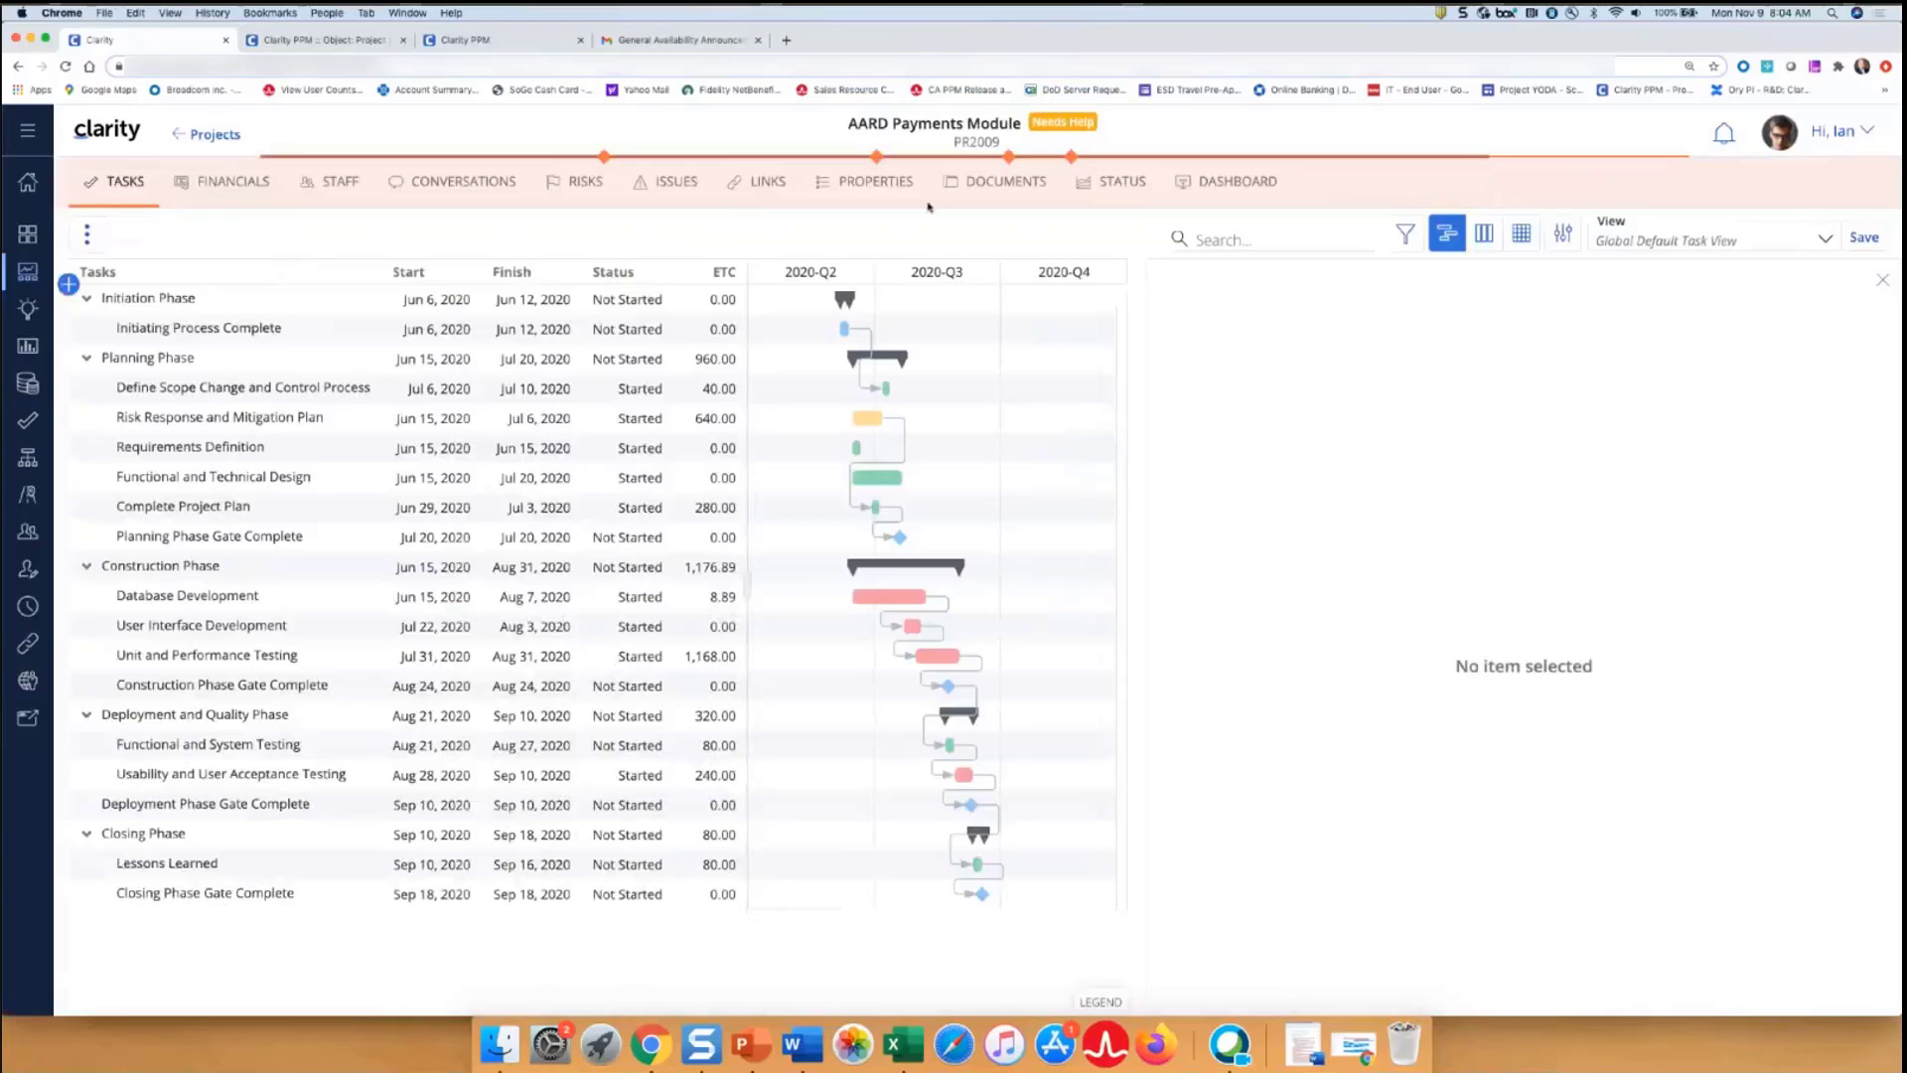
left_click(879, 184)
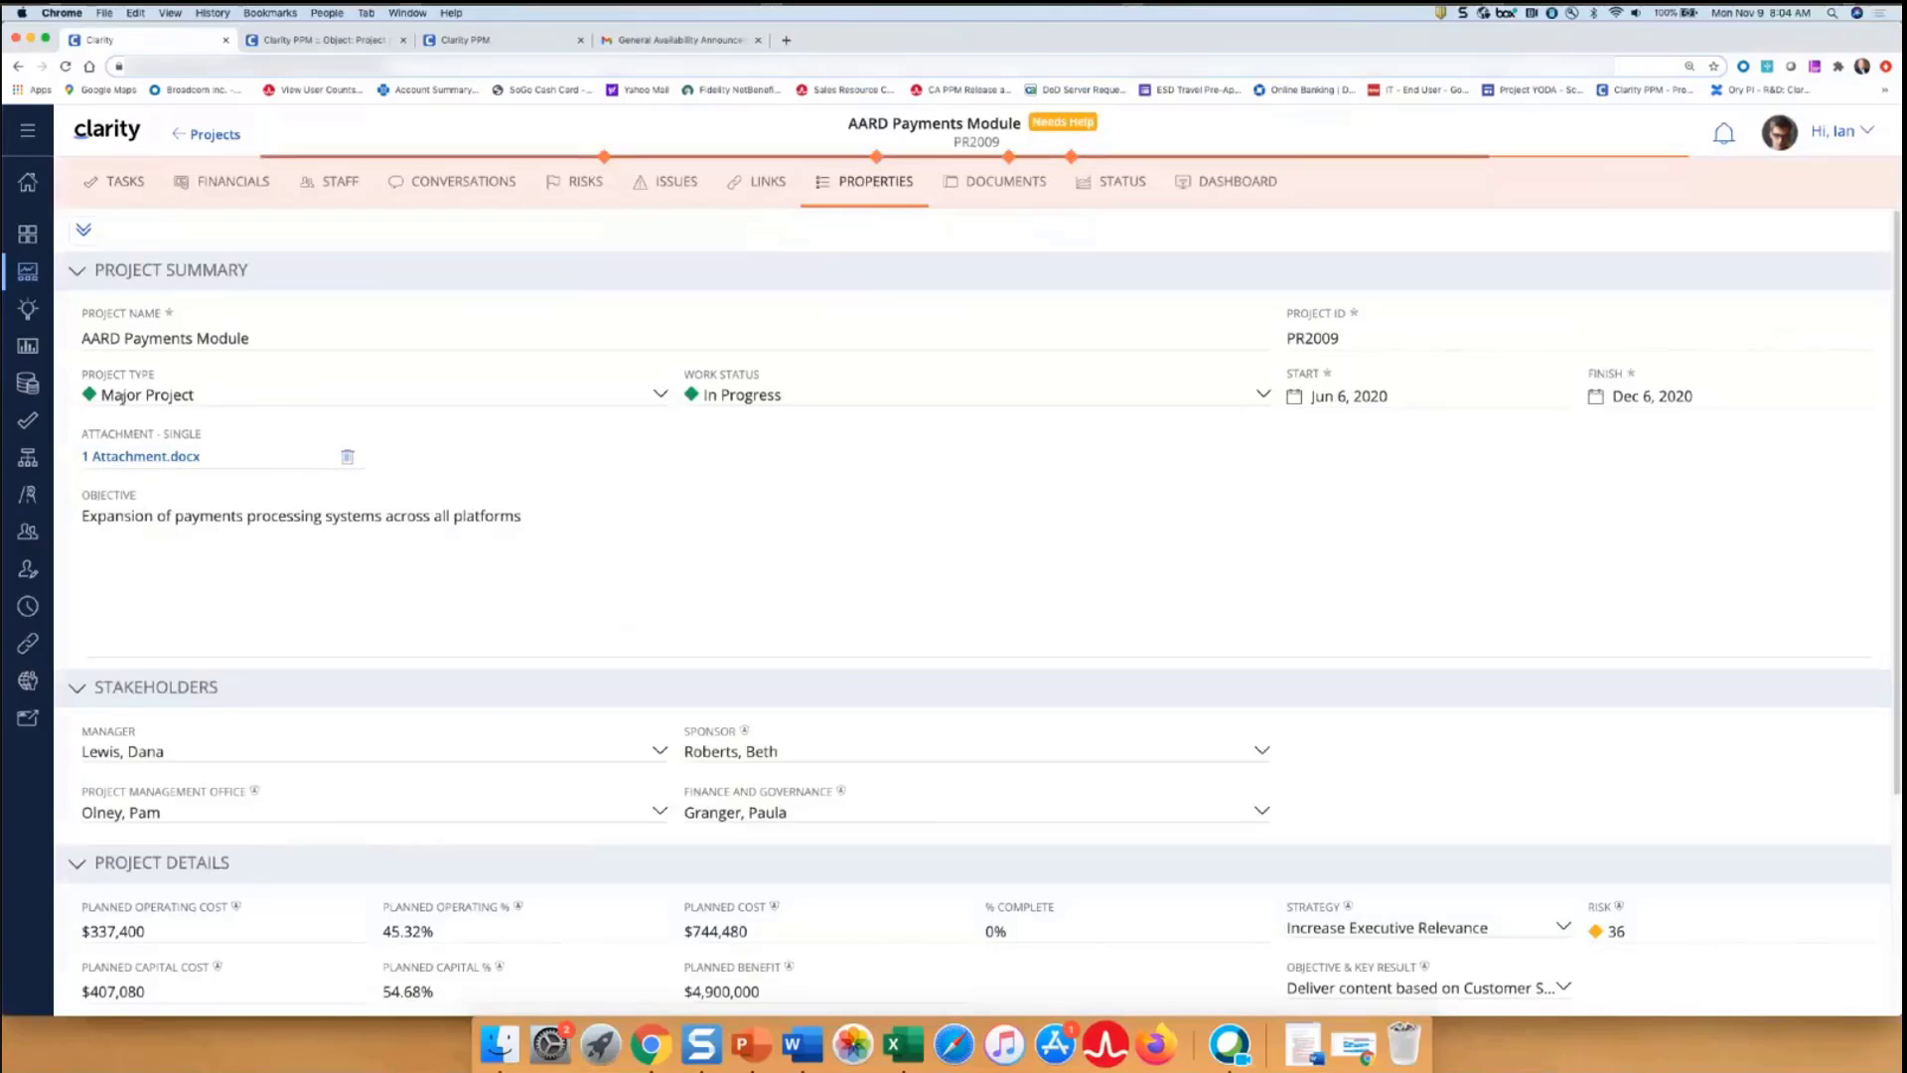
Return to the Projects grid, close the details, and search the available columns for "attach"
left_click(30, 278)
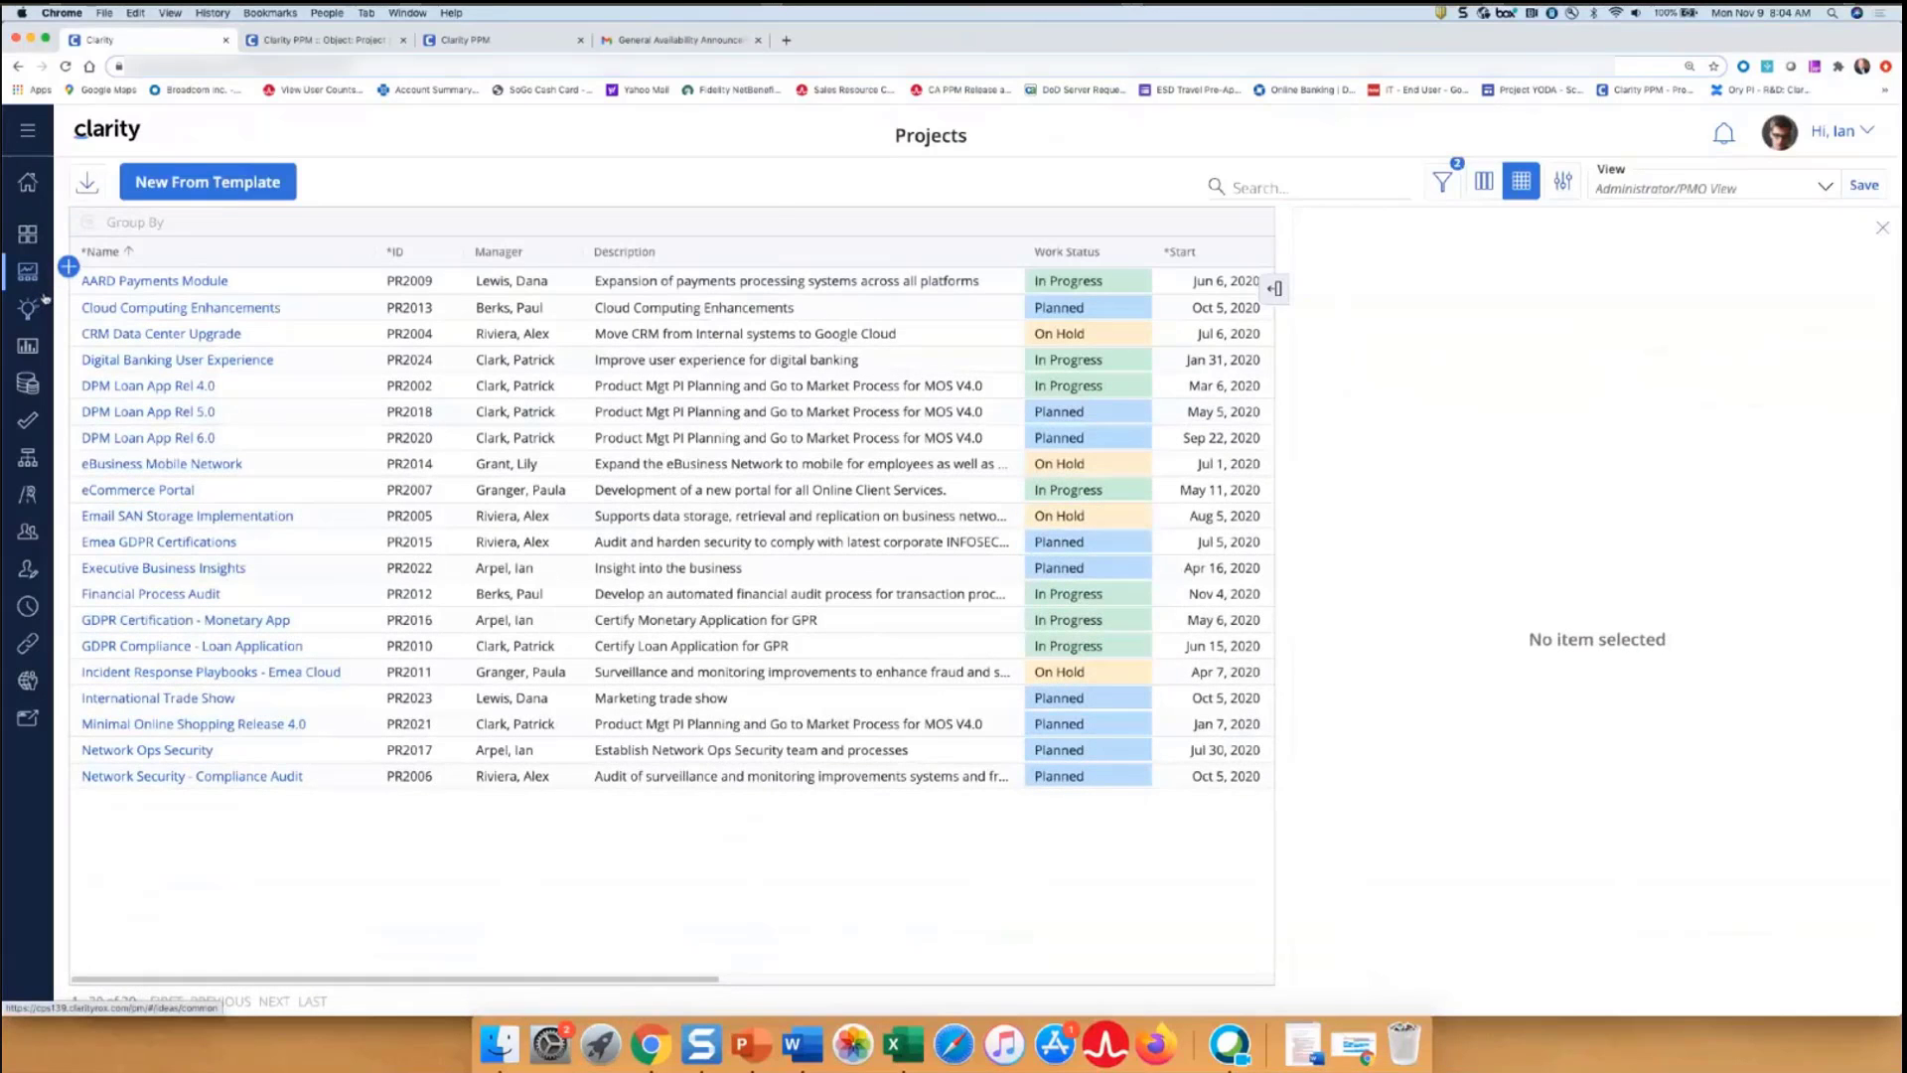
left_click(1881, 229)
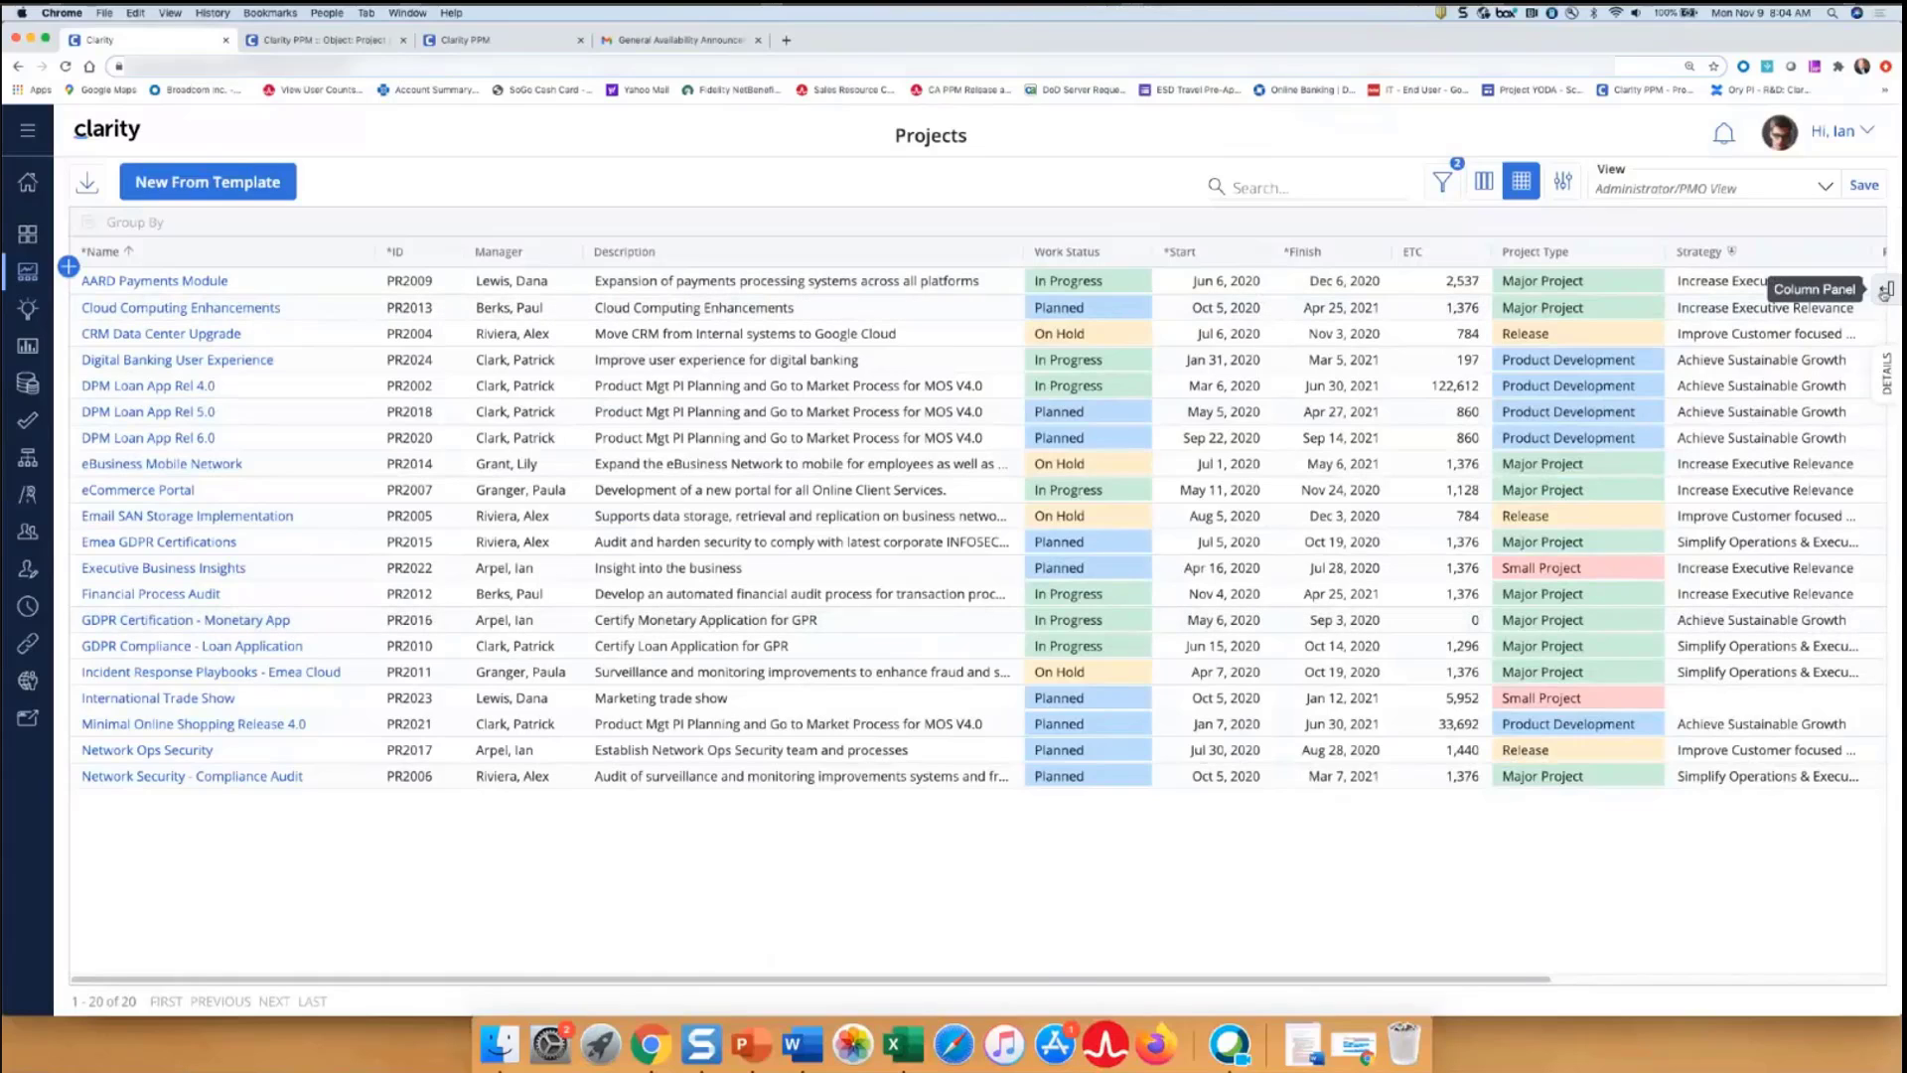
left_click(1884, 290)
left_click(1776, 278)
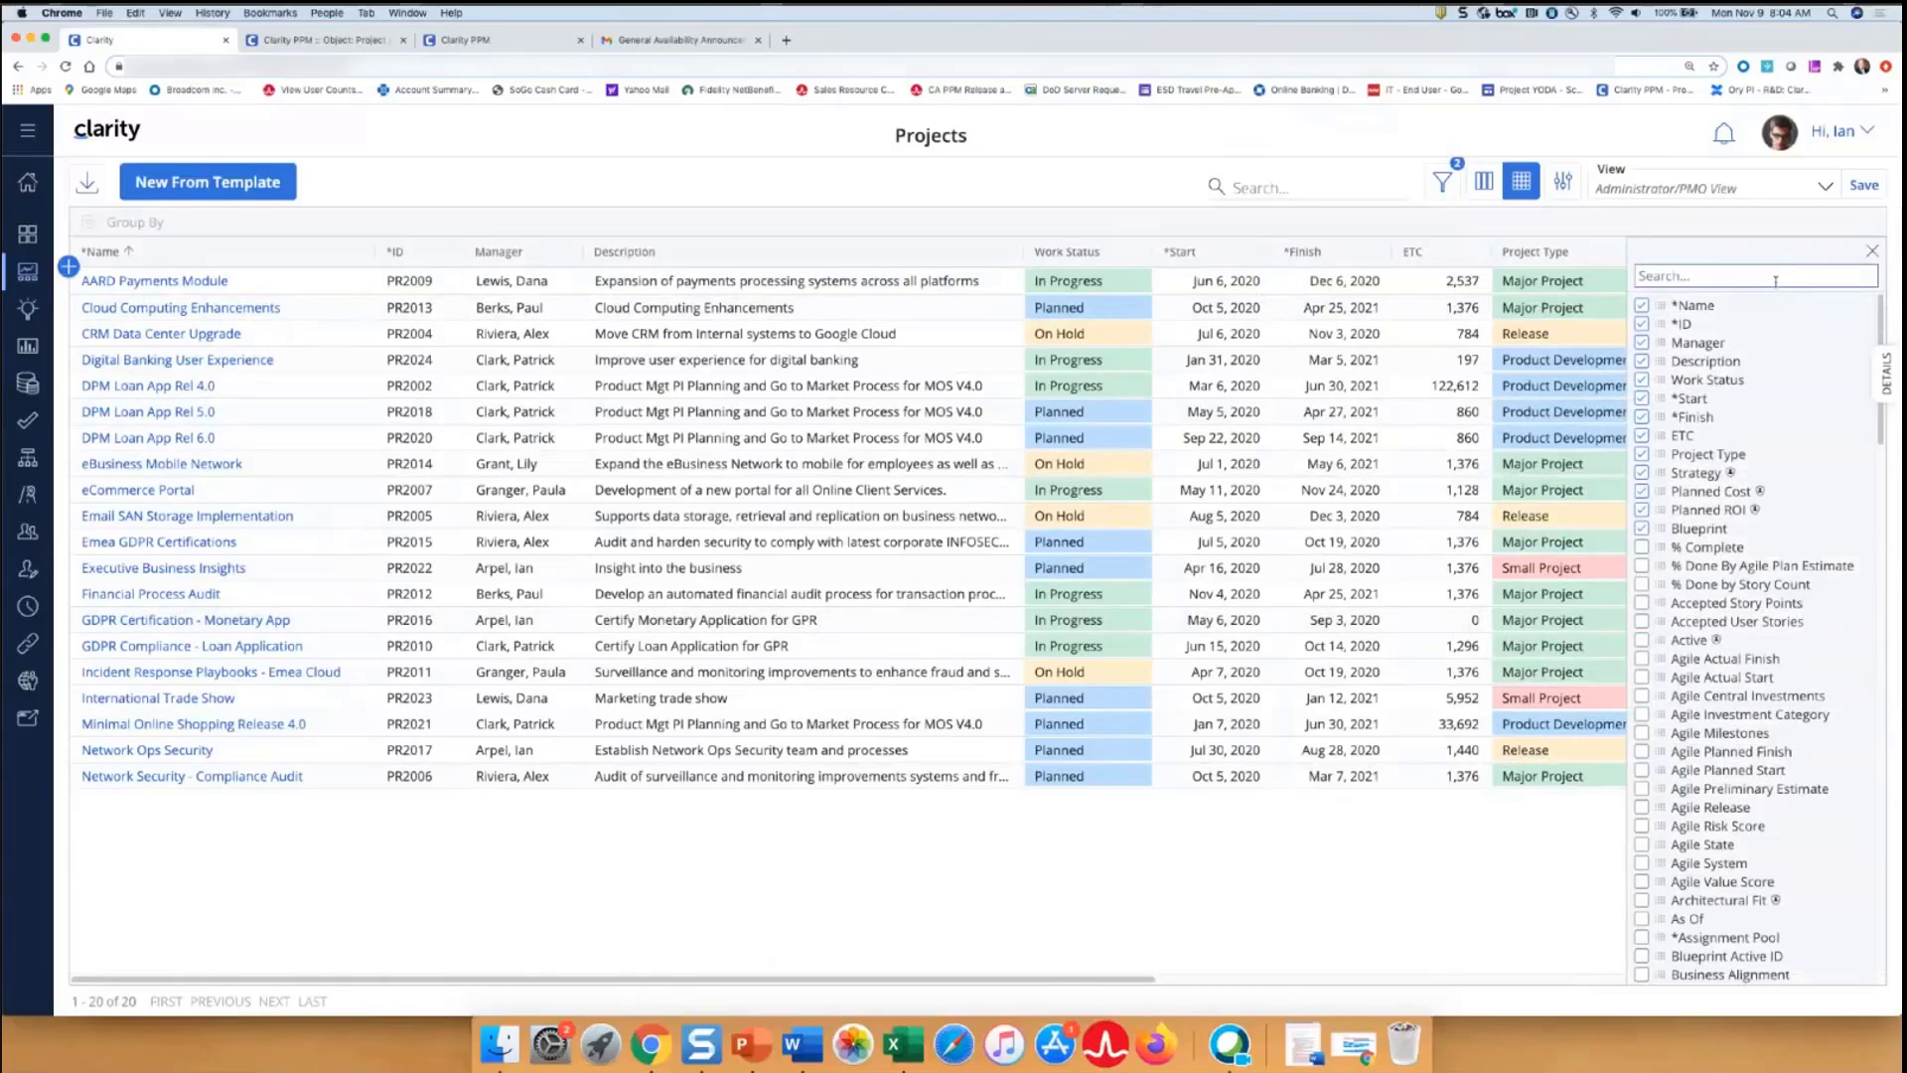
type("attach")
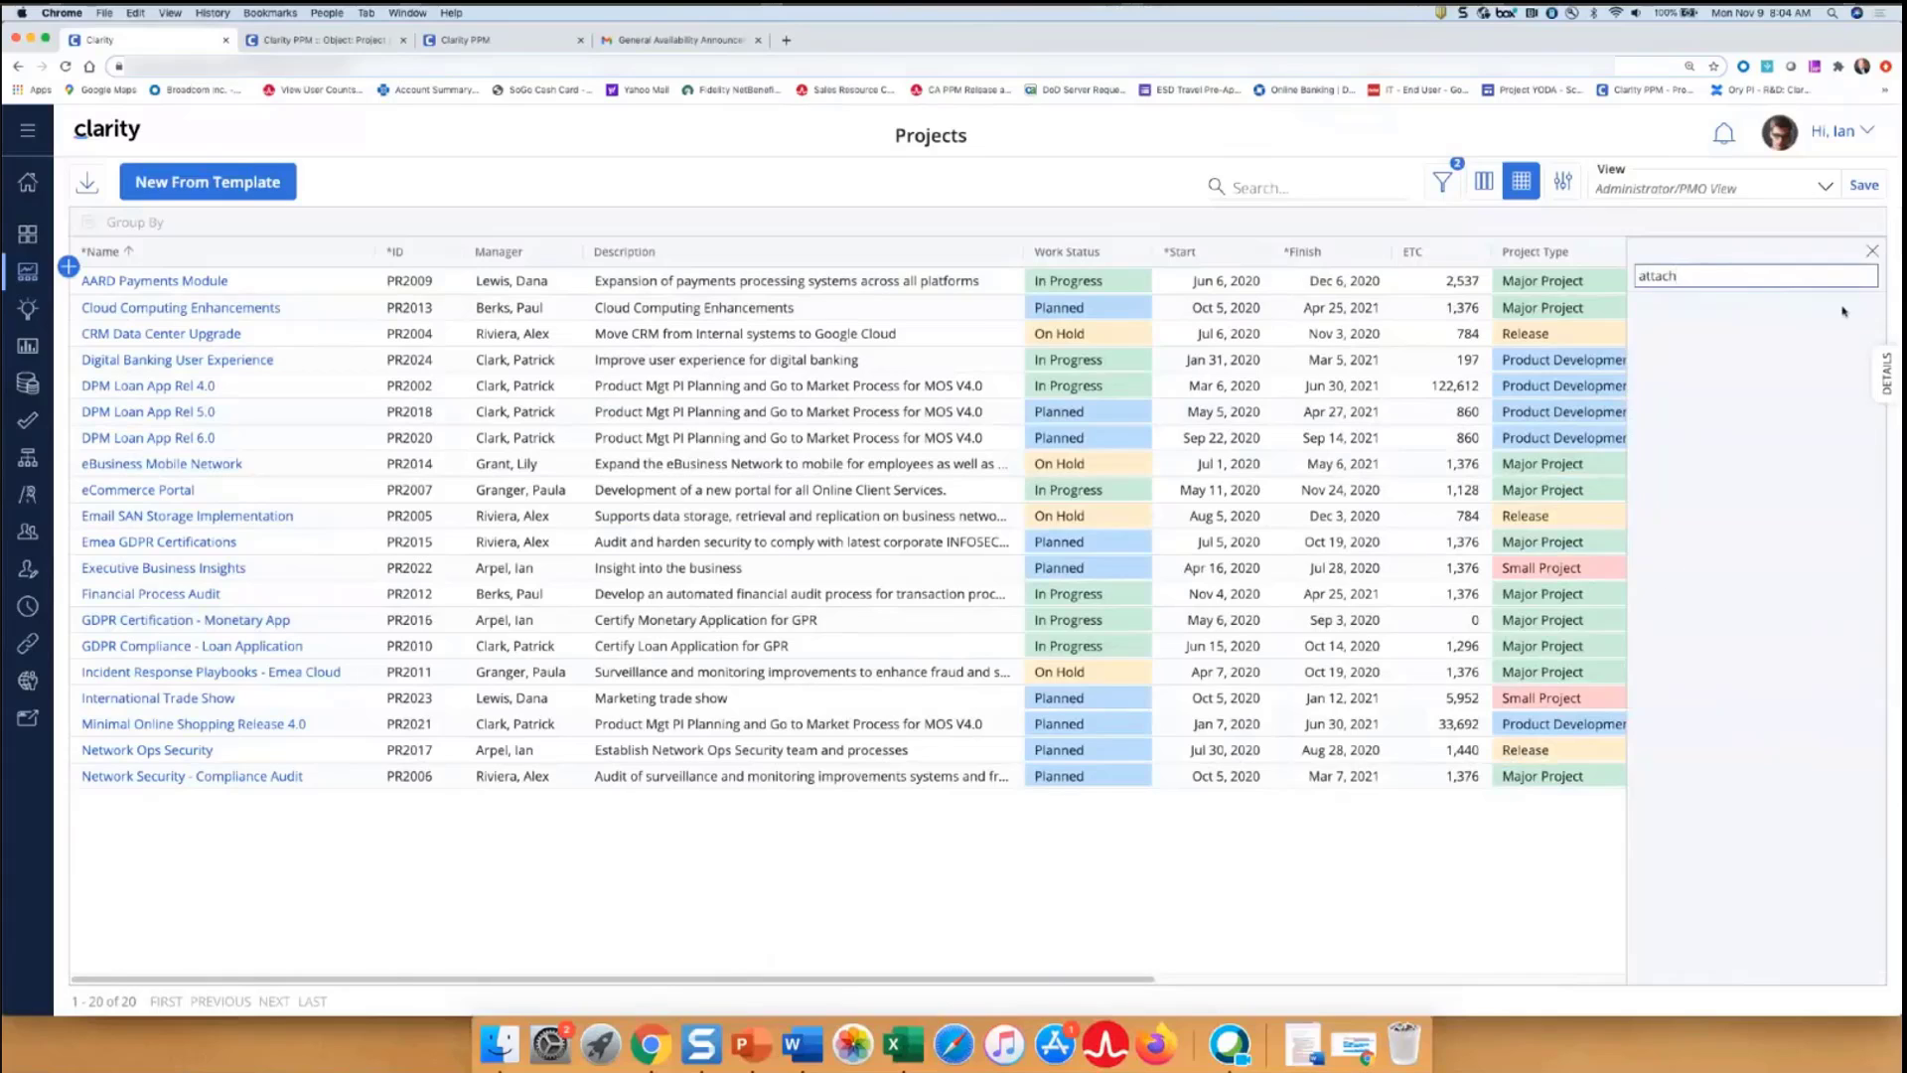
left_click(1872, 253)
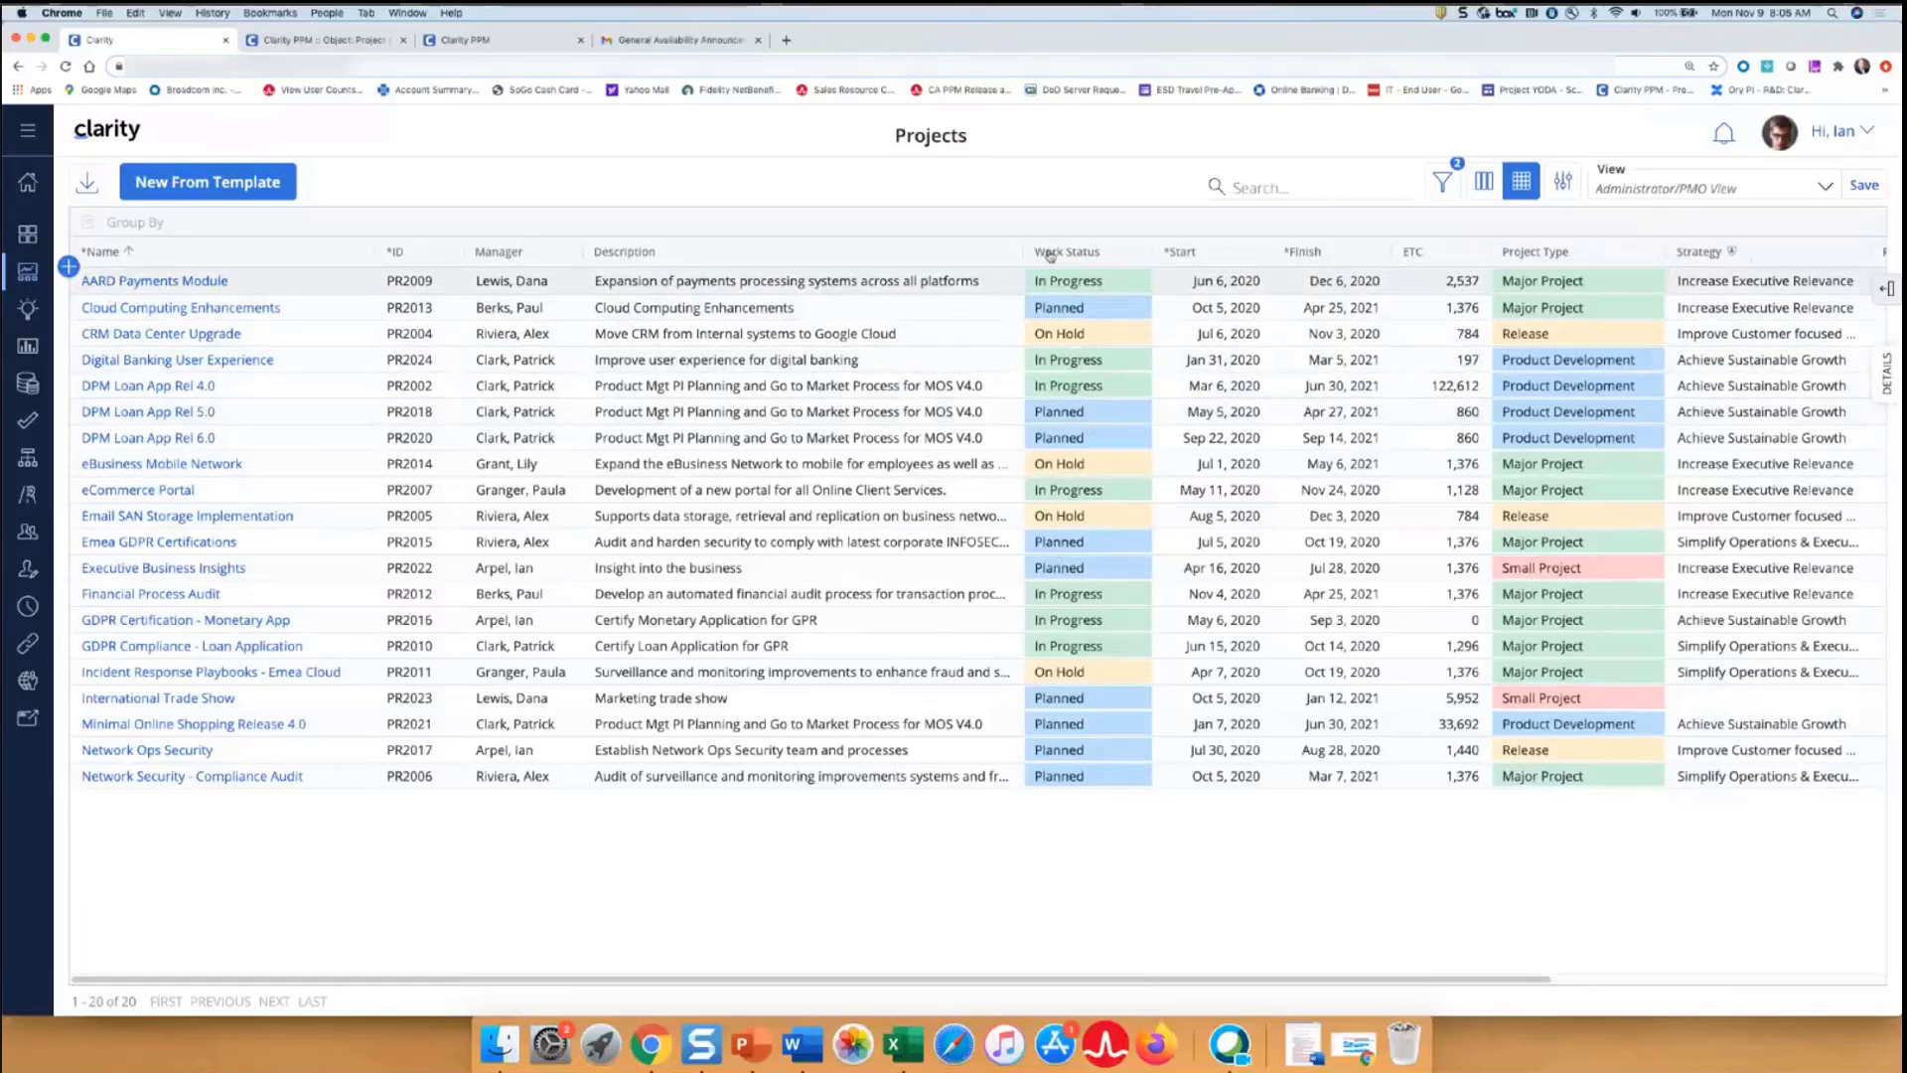
Switch the Projects grid to Finance View w/OBS, discarding the changes to the Administrator/PMO View
left_click(1825, 188)
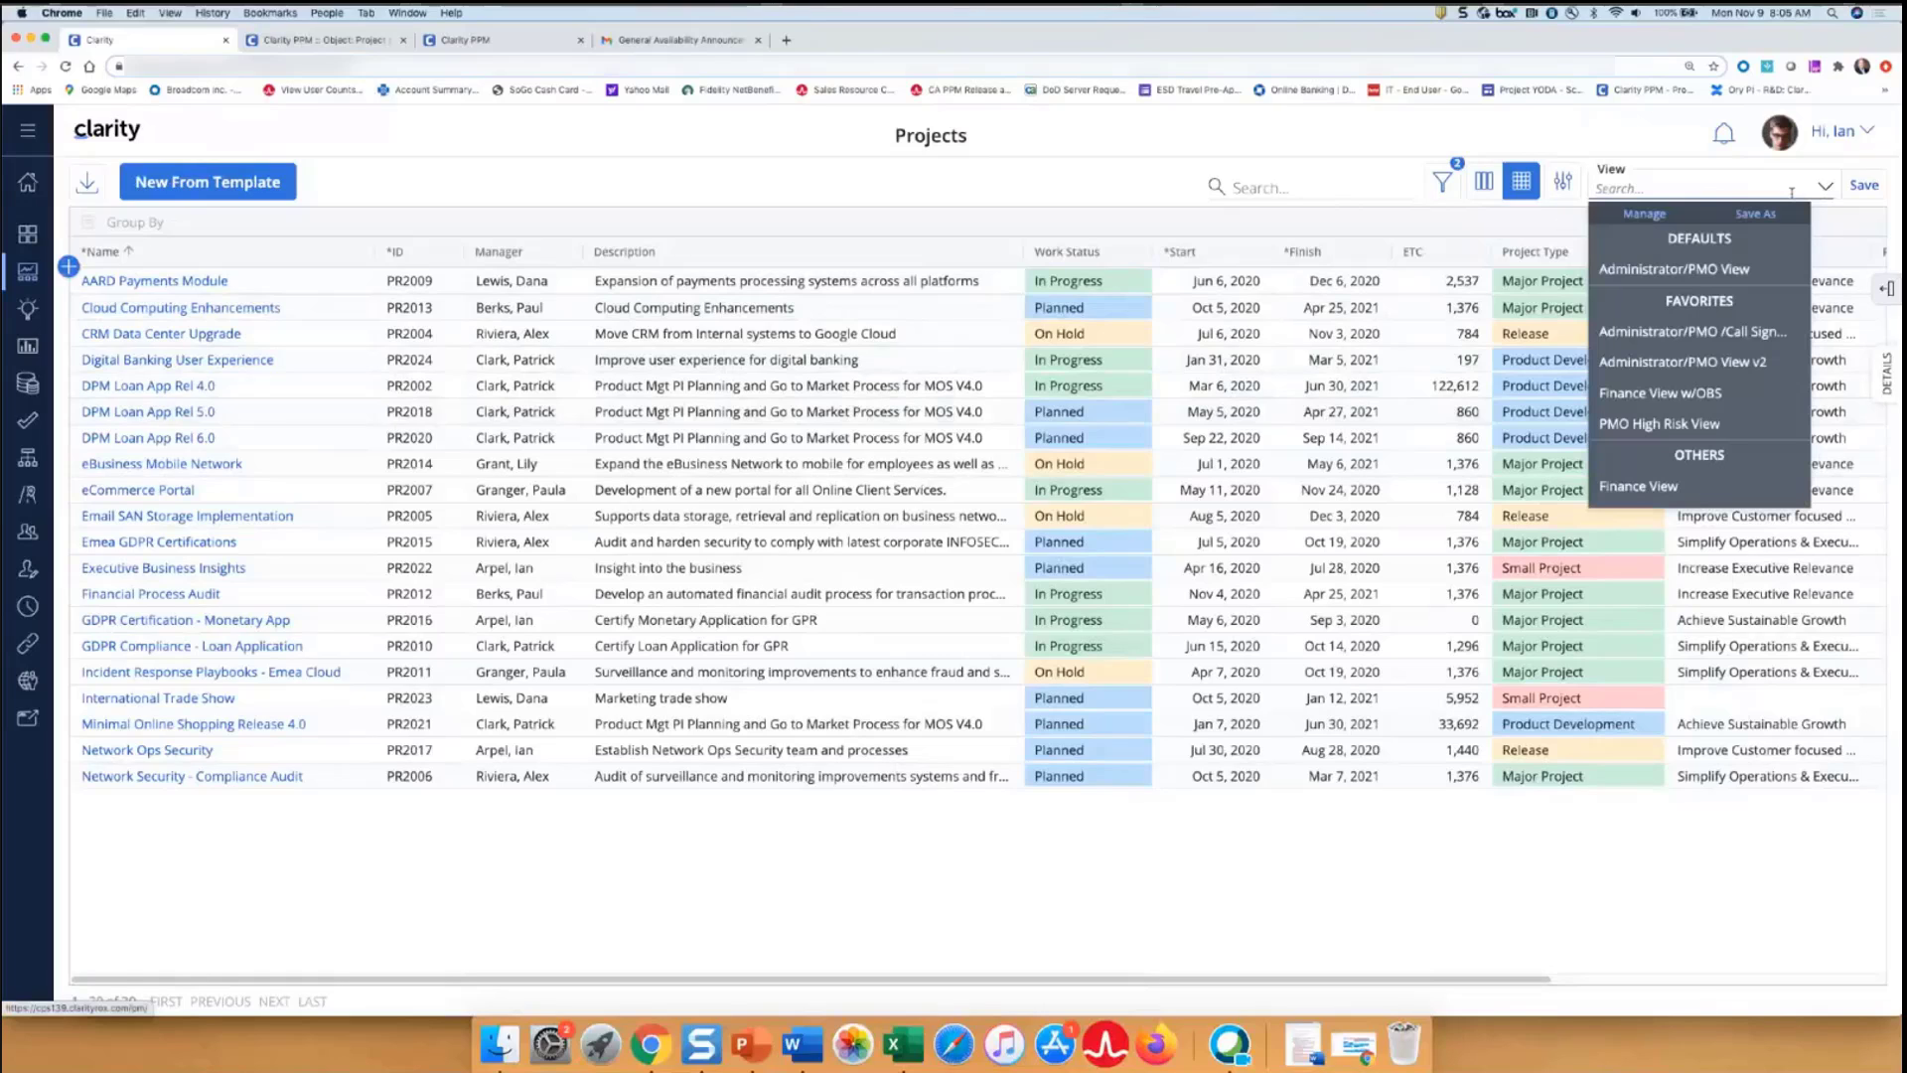
left_click(1640, 393)
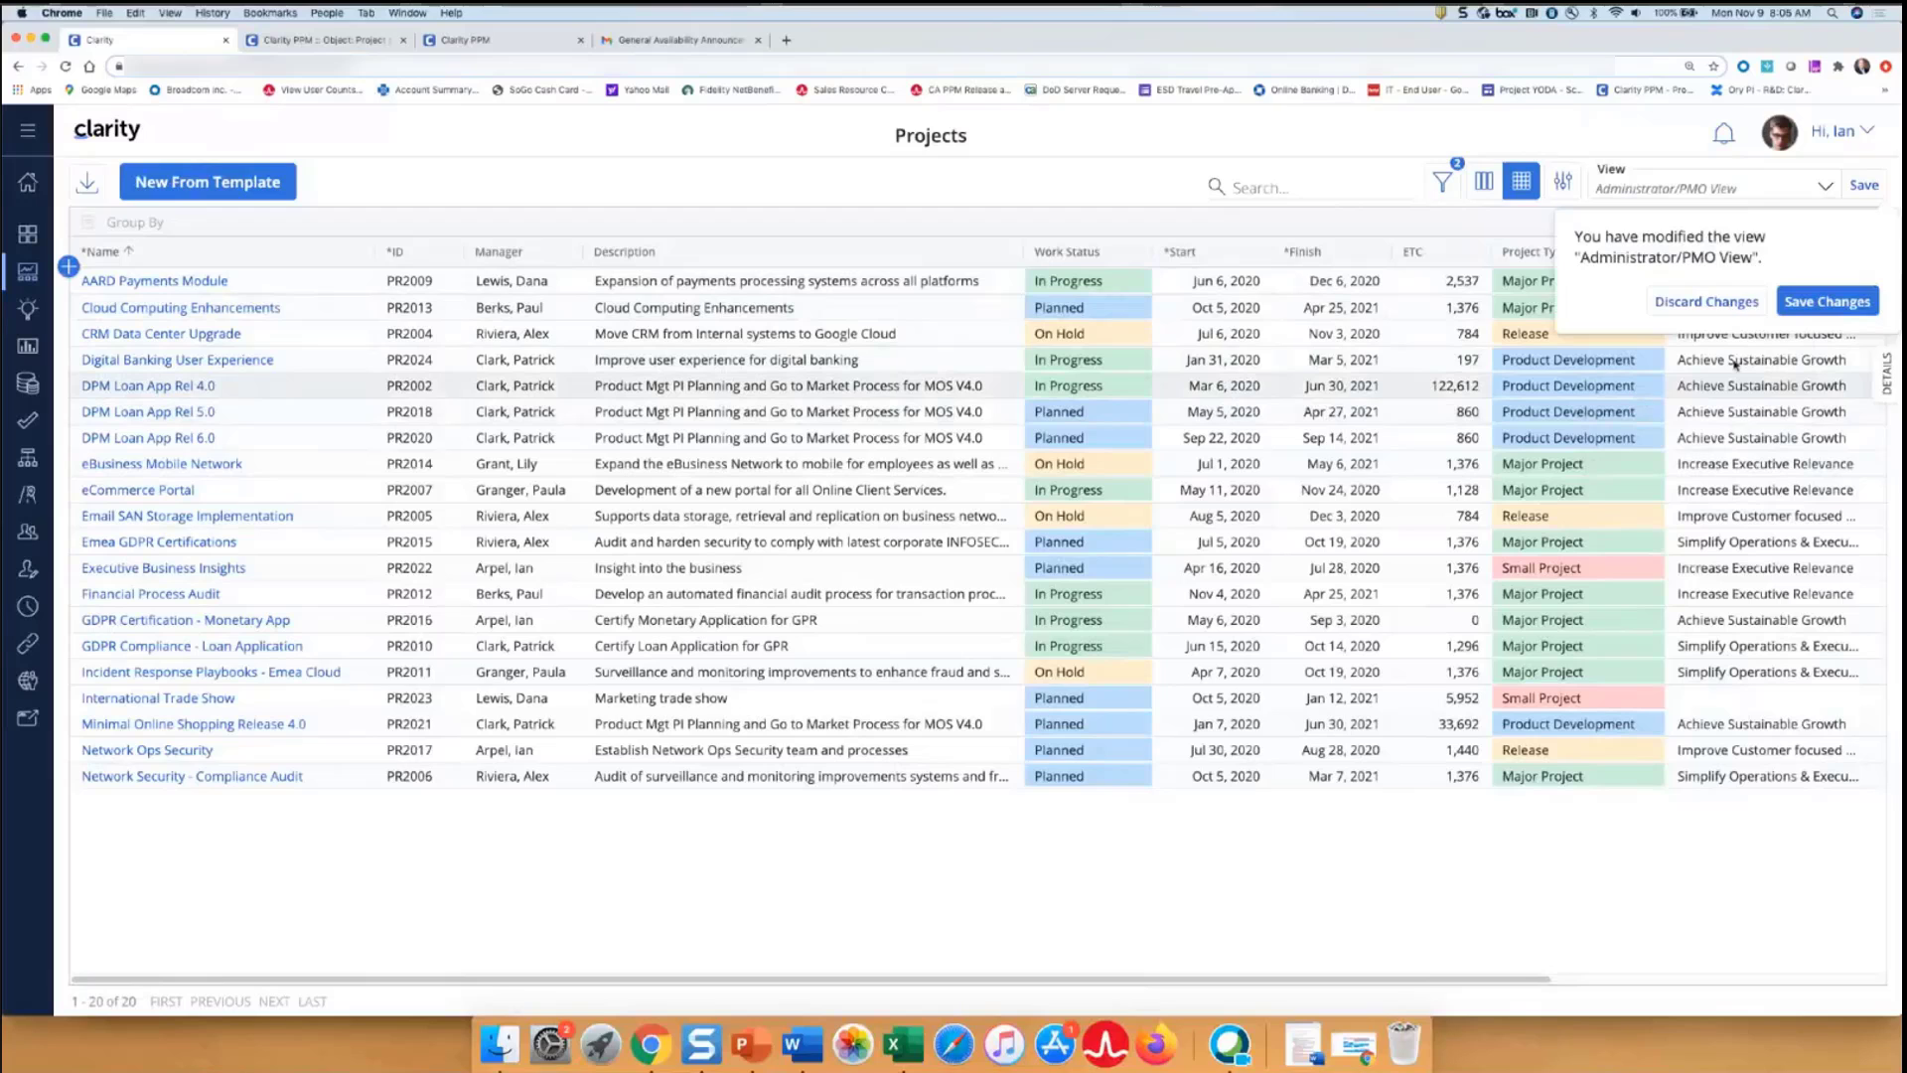
left_click(1707, 301)
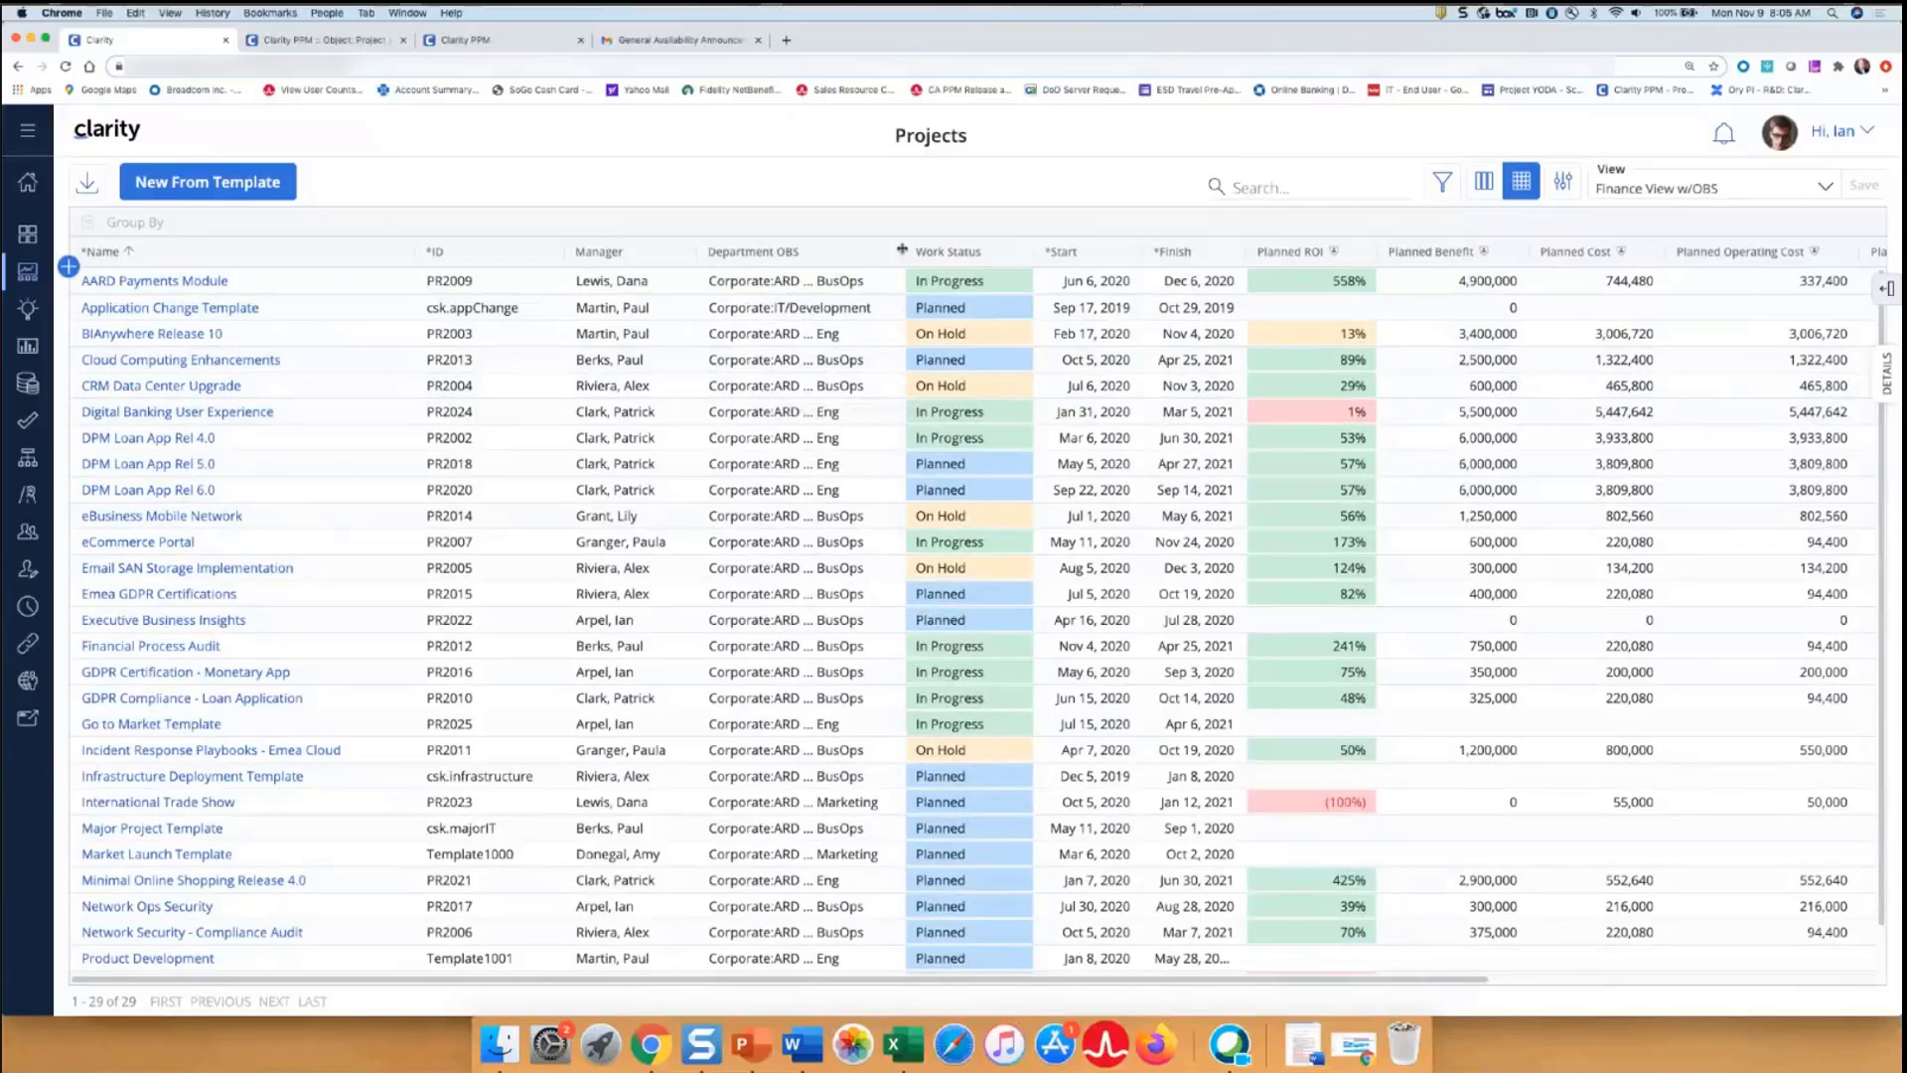
Resize the Department OBS column narrower and wider, comparing how the department options display for AARD Payments Module and Cloud Computing Enhancements
left_click_drag(897, 255, 795, 254)
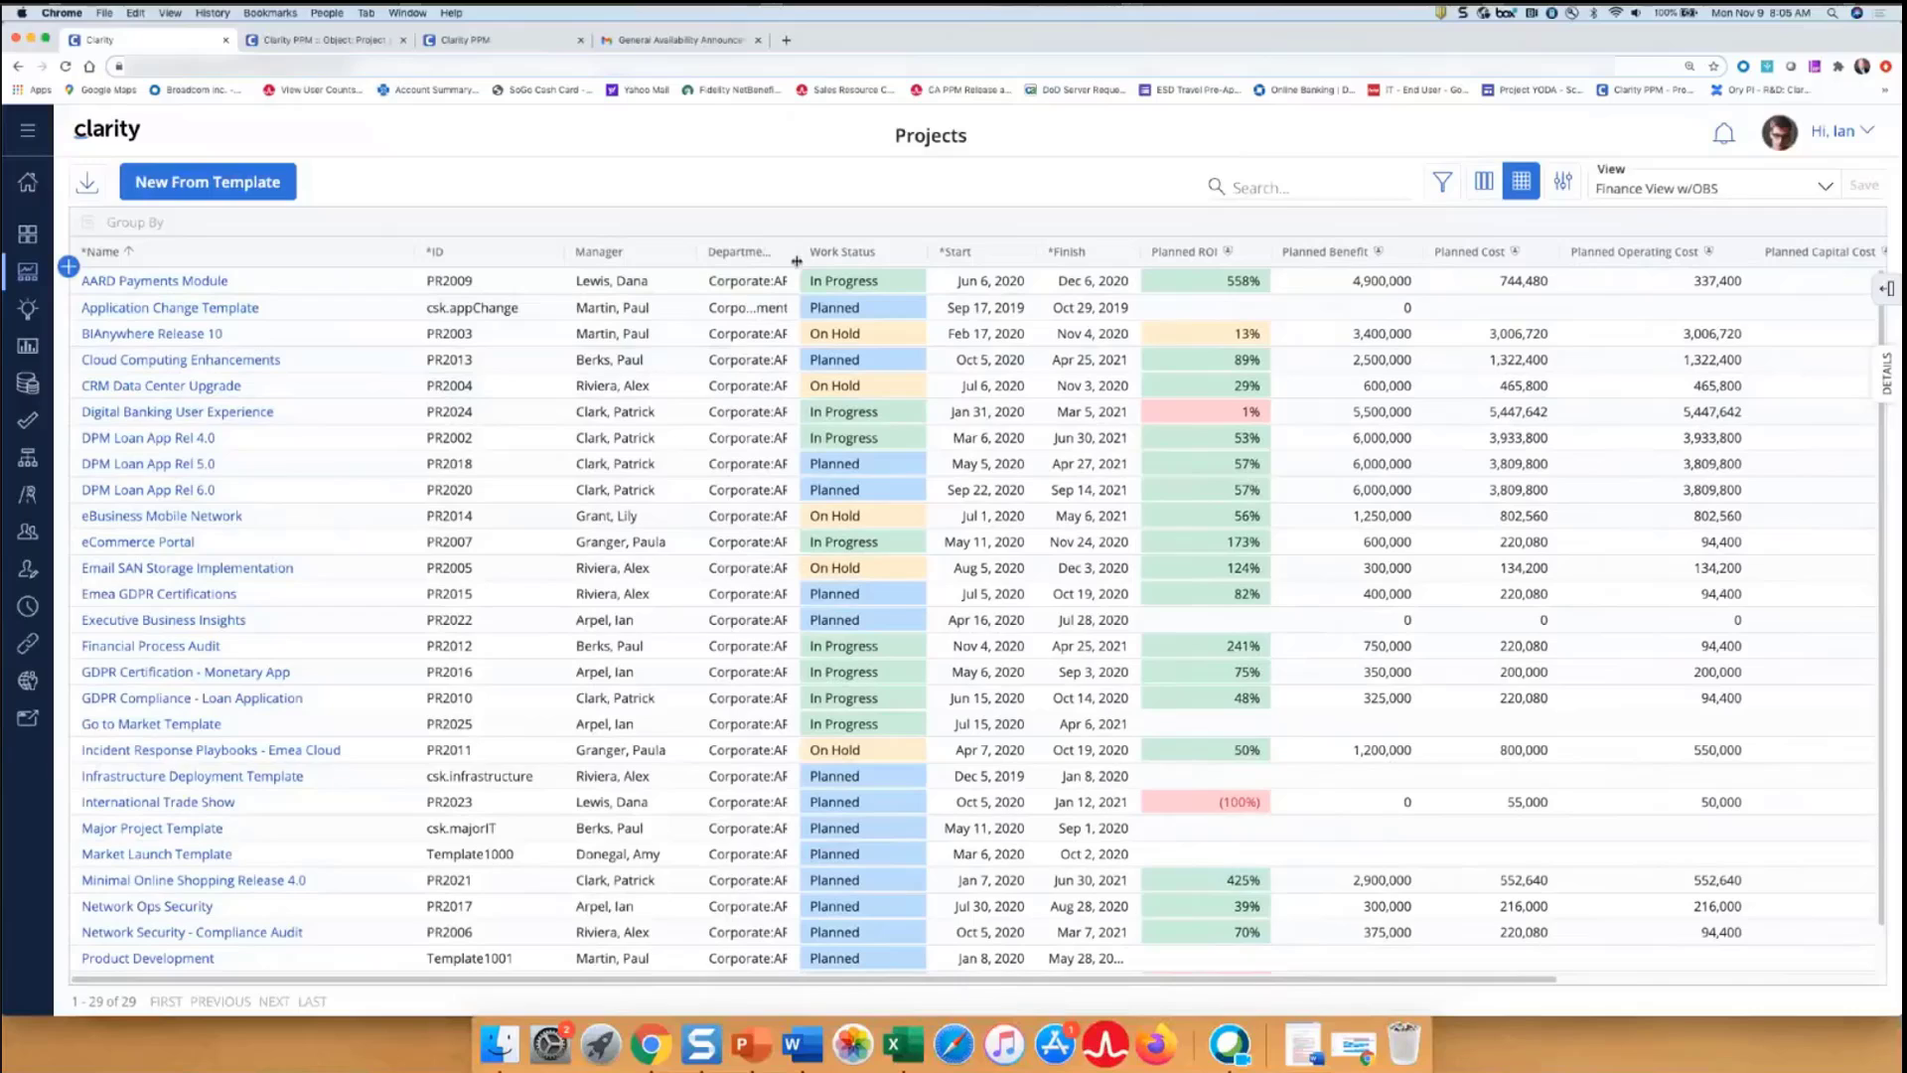
left_click(740, 284)
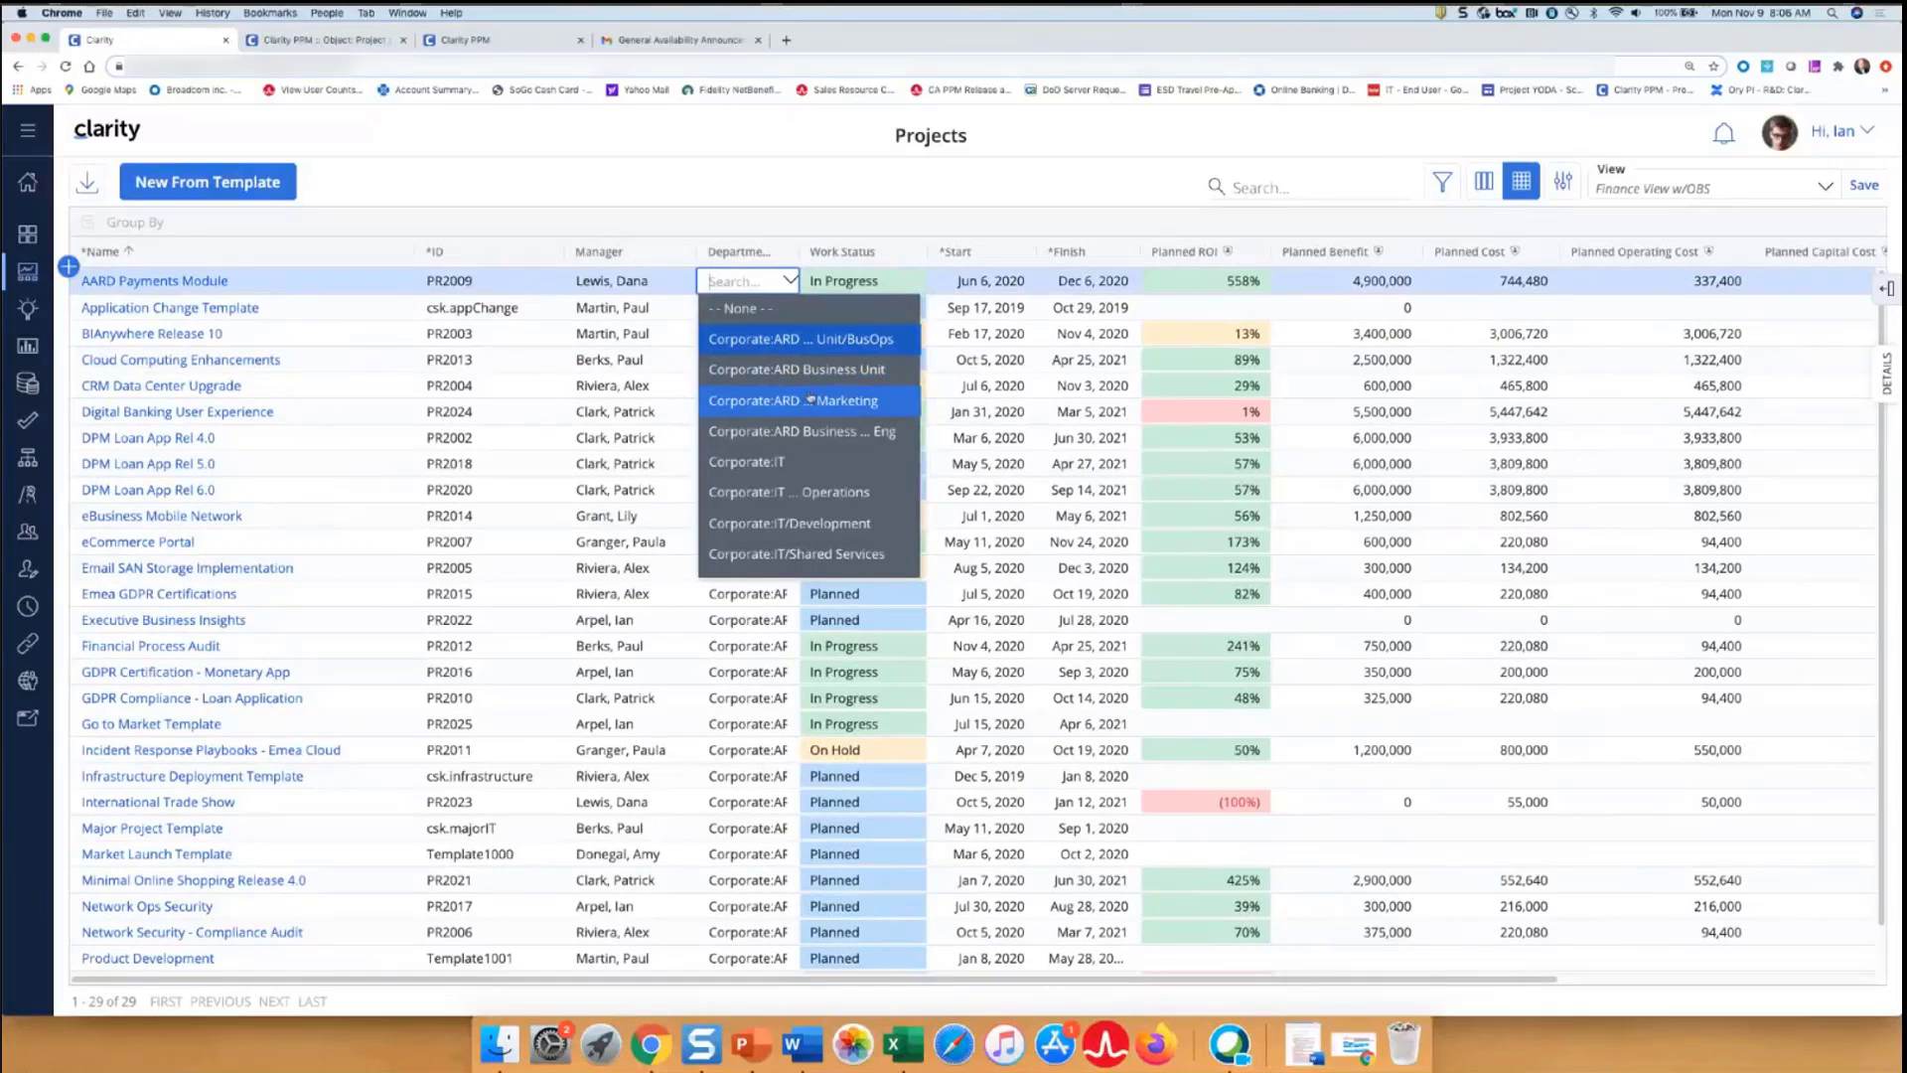
left_click_drag(798, 249, 994, 250)
left_click(860, 282)
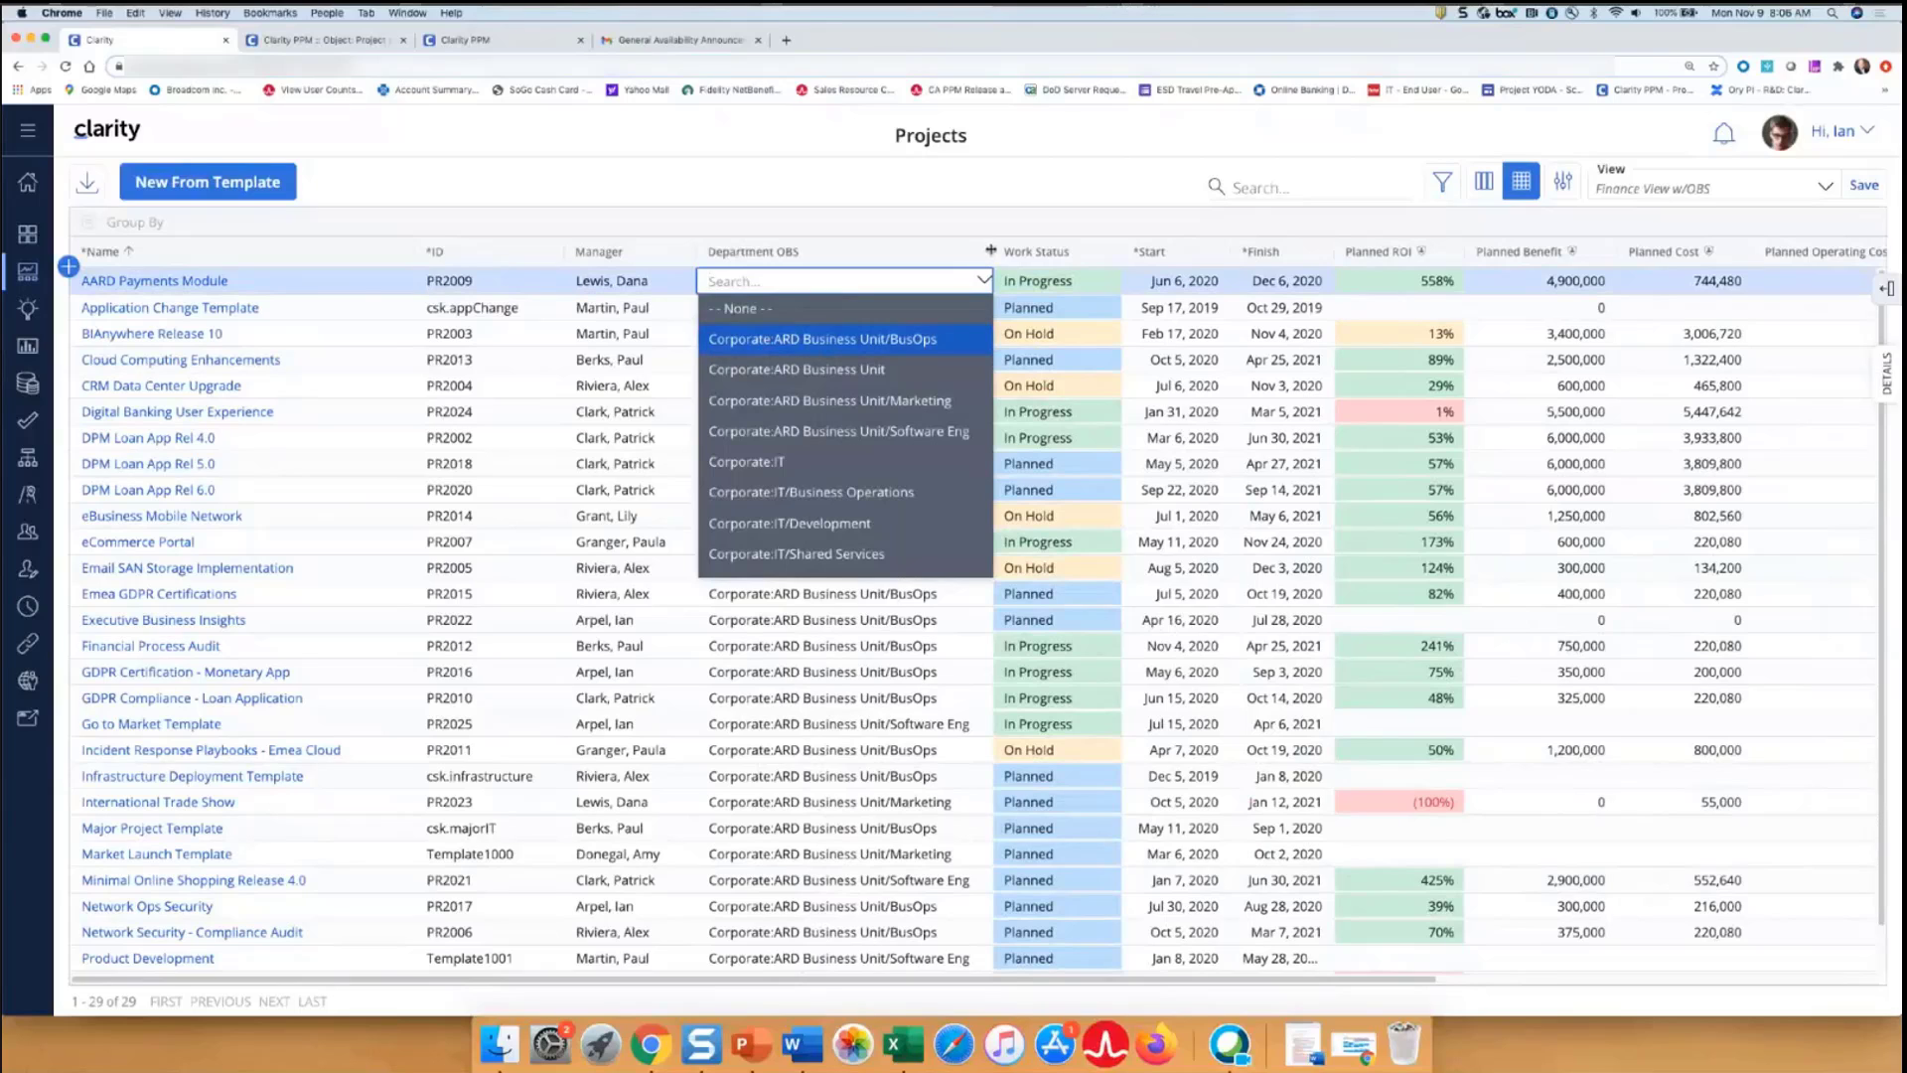
left_click_drag(990, 249, 864, 252)
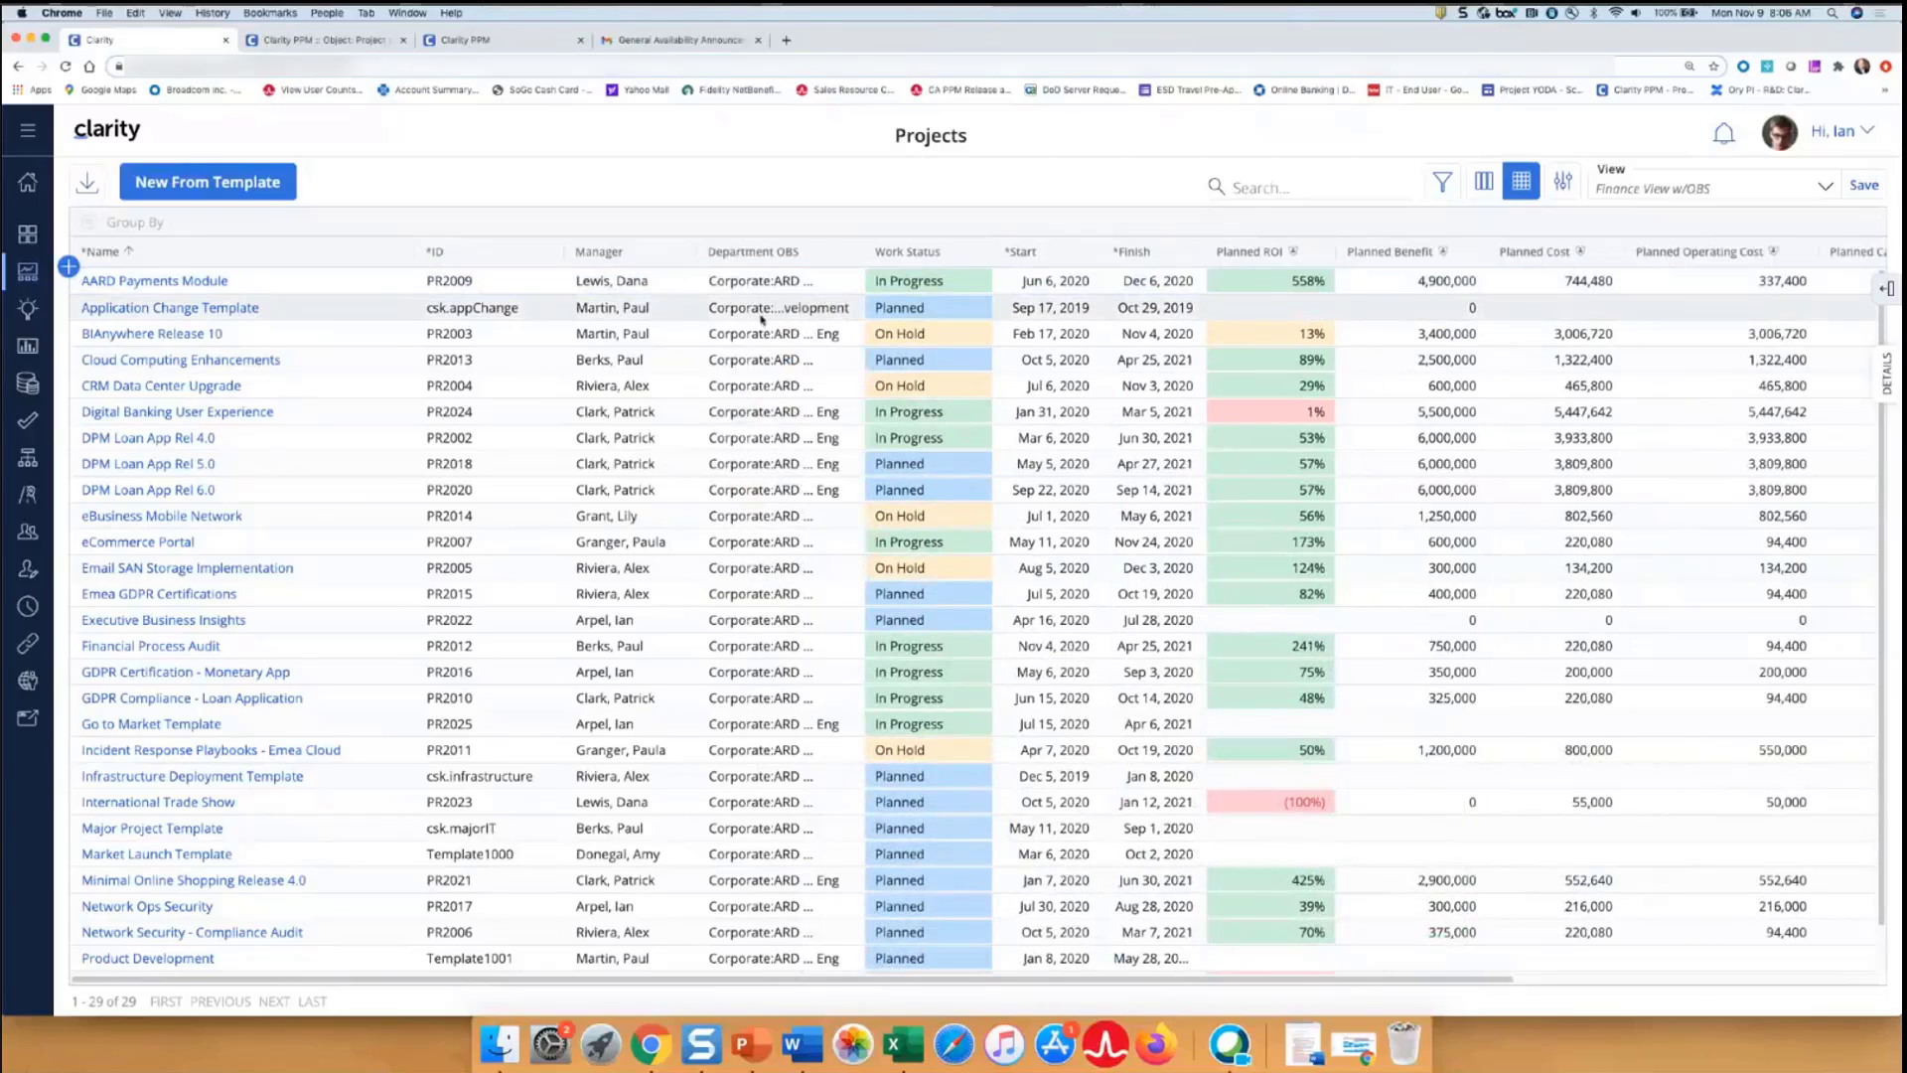
left_click(759, 359)
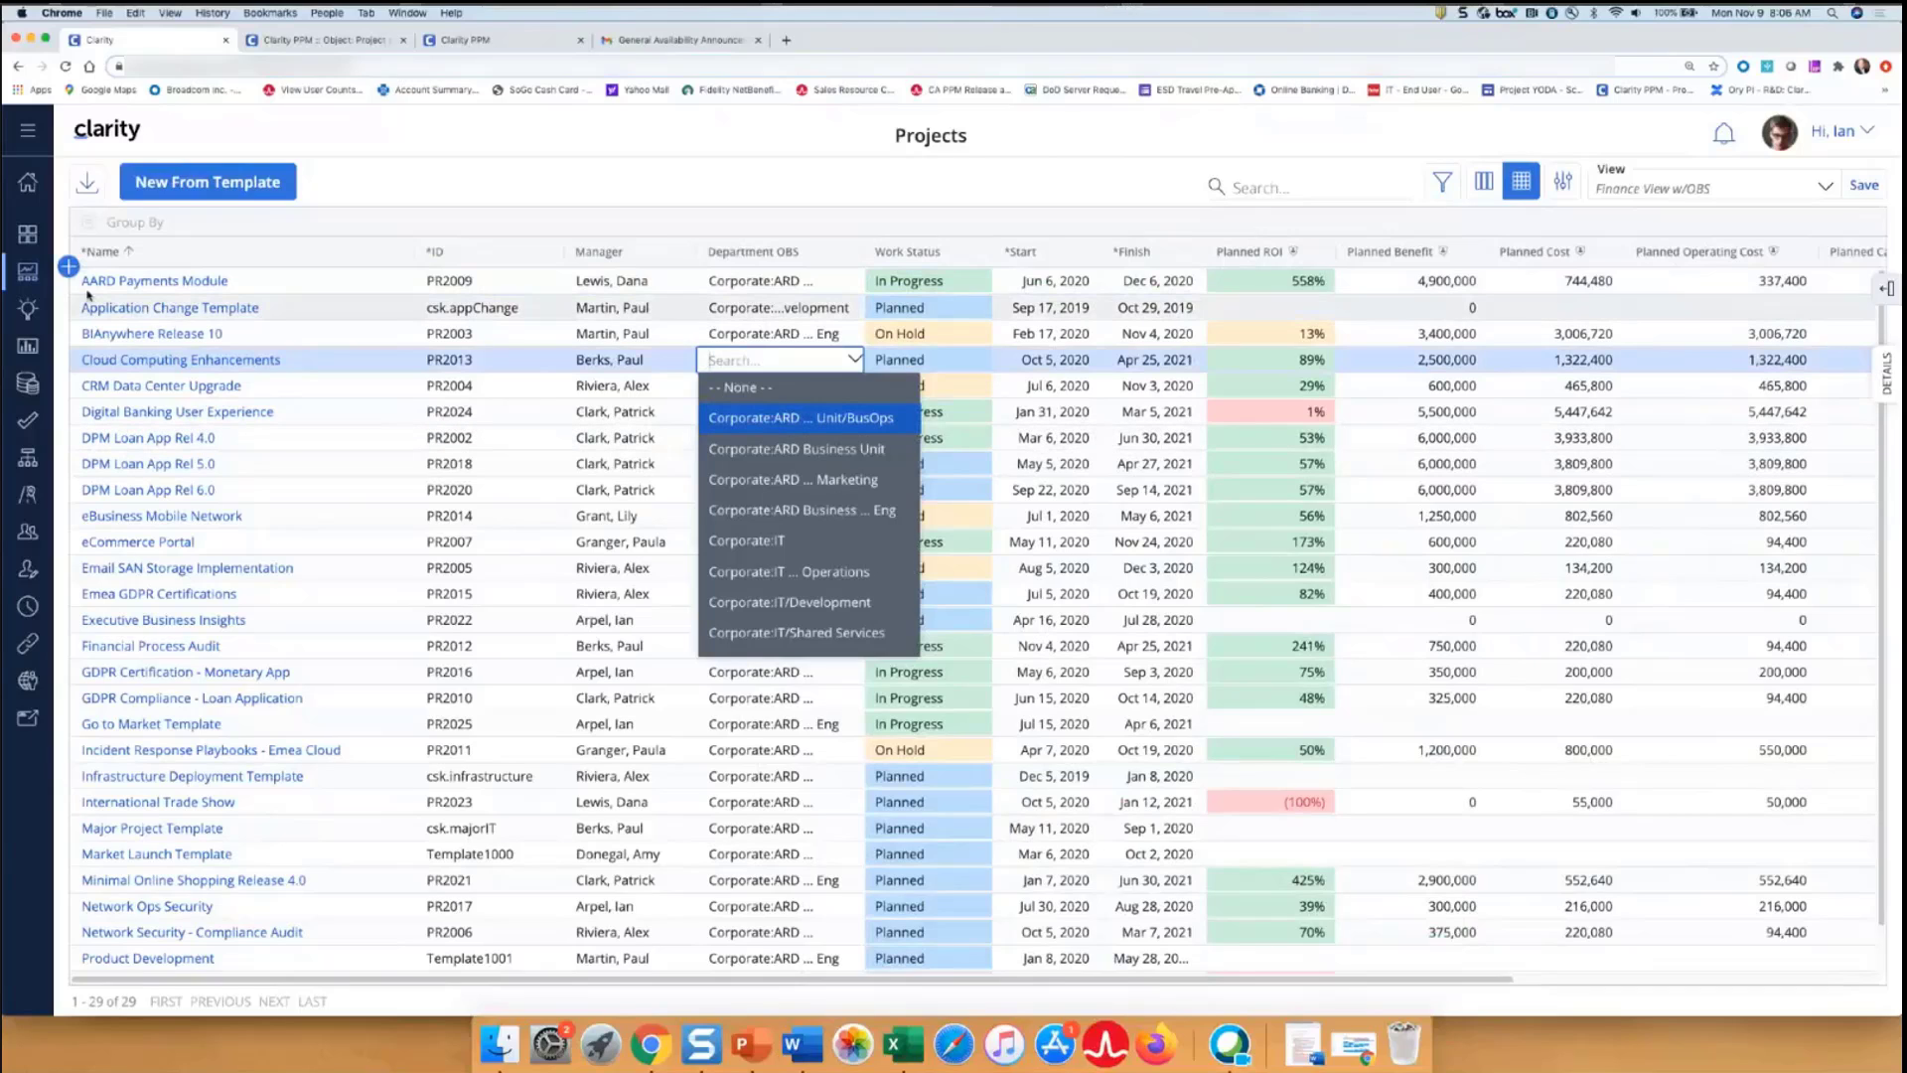
Show the details of AARD Payments Module, view the Department OBS options there, and close the details
left_click(523, 278)
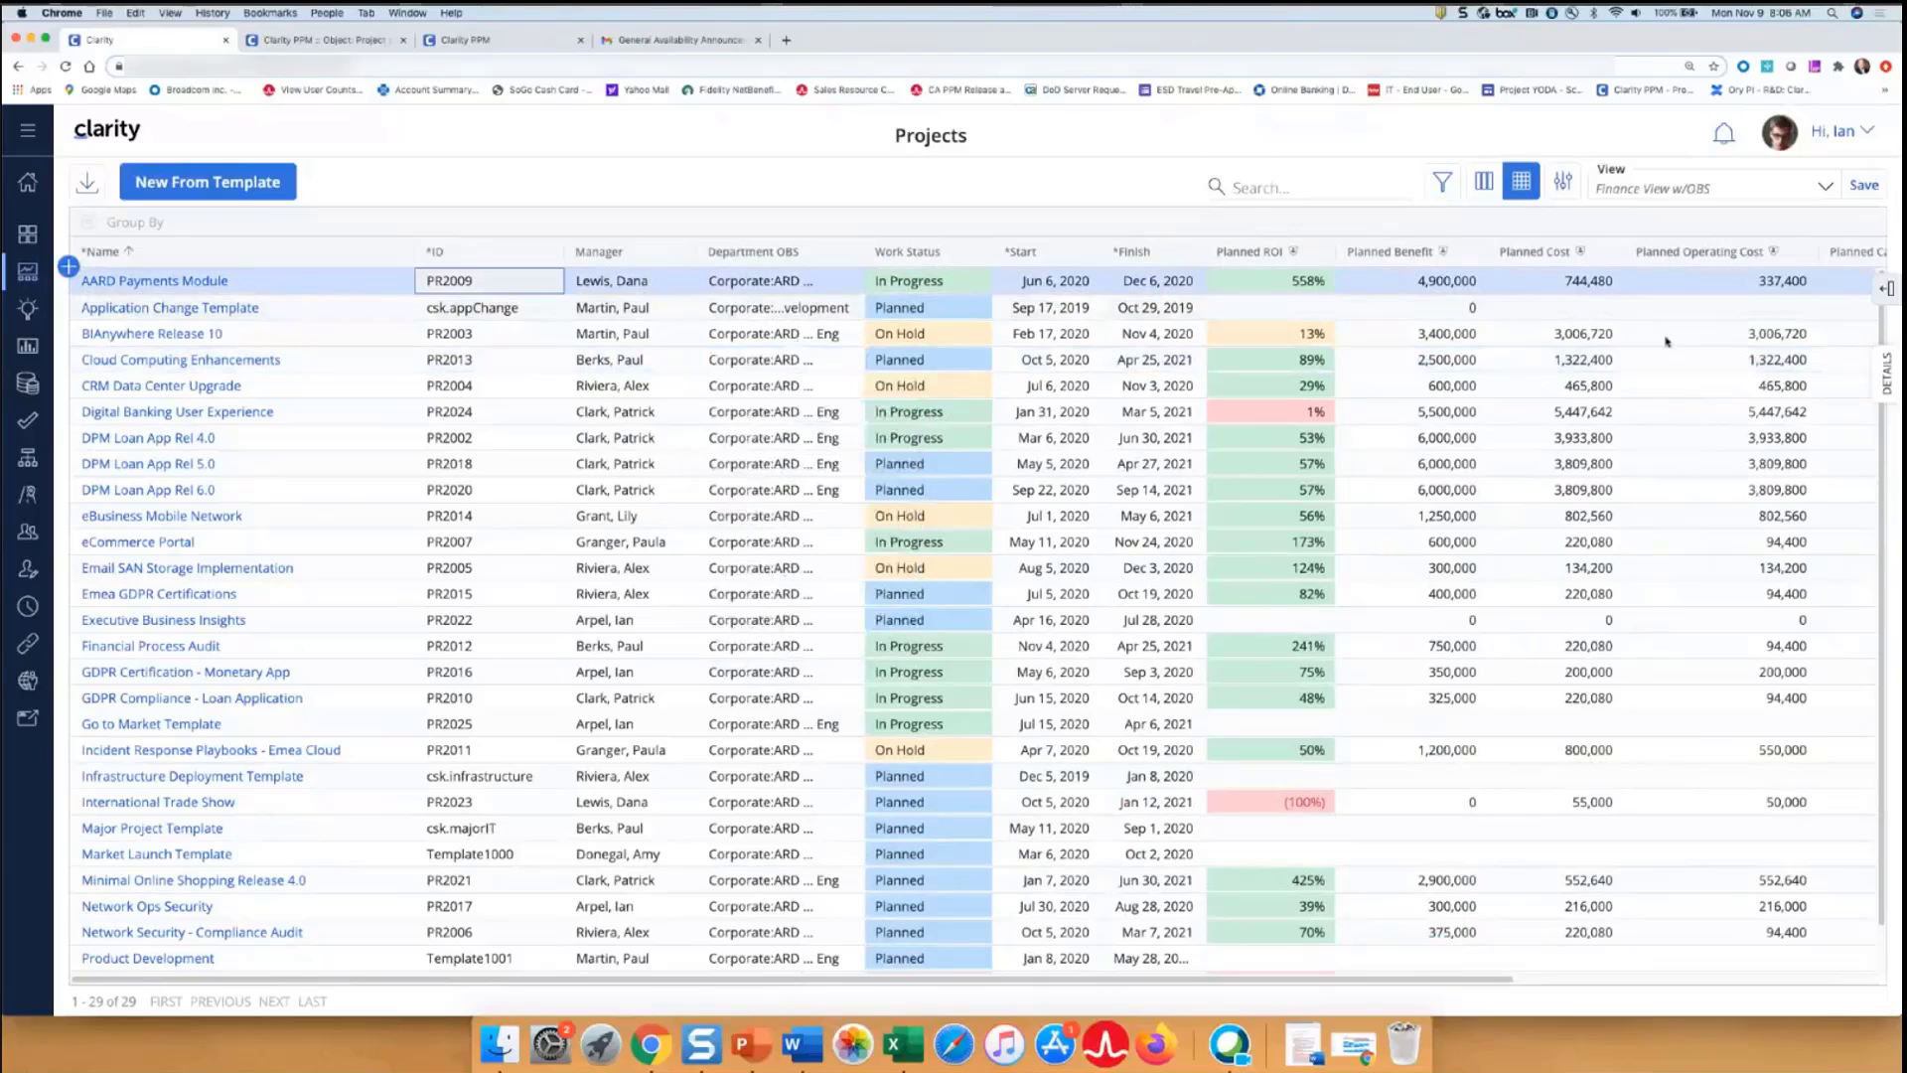
left_click(523, 280)
left_click(1887, 374)
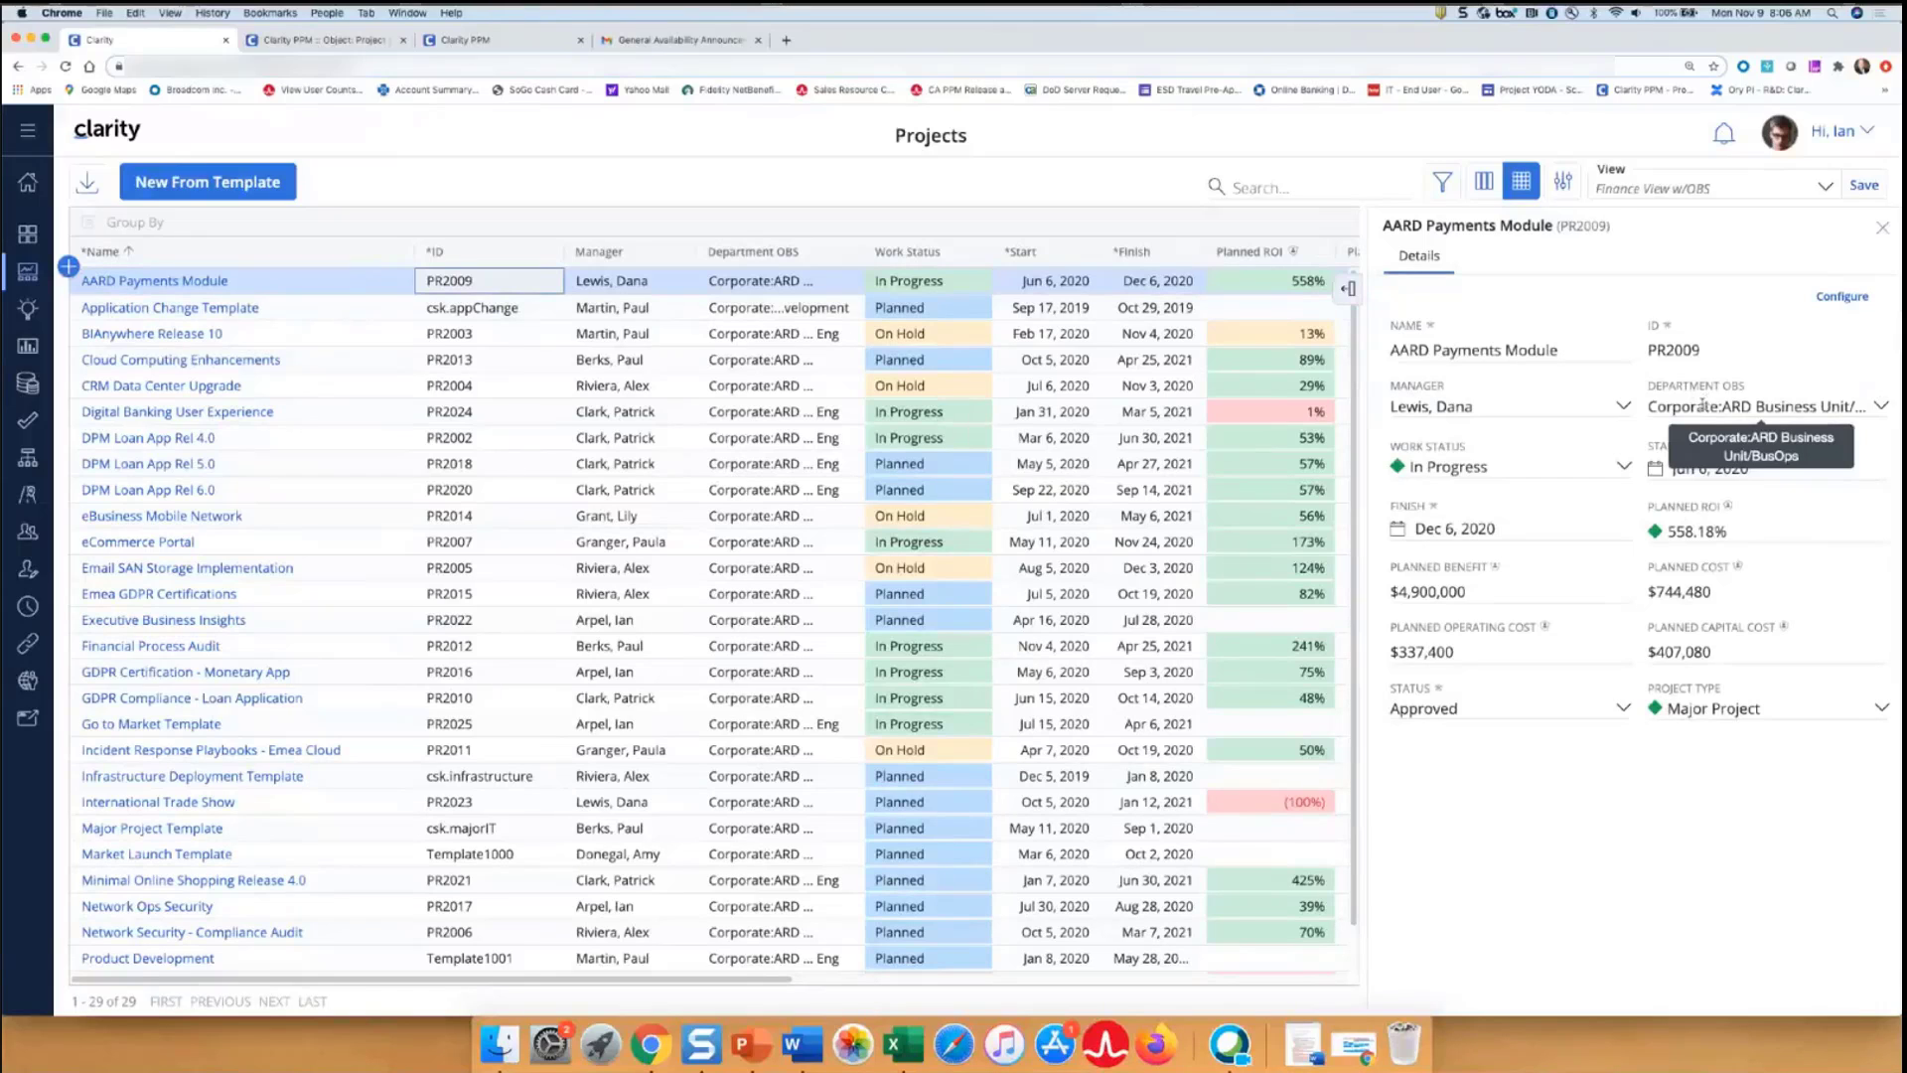
left_click(1886, 410)
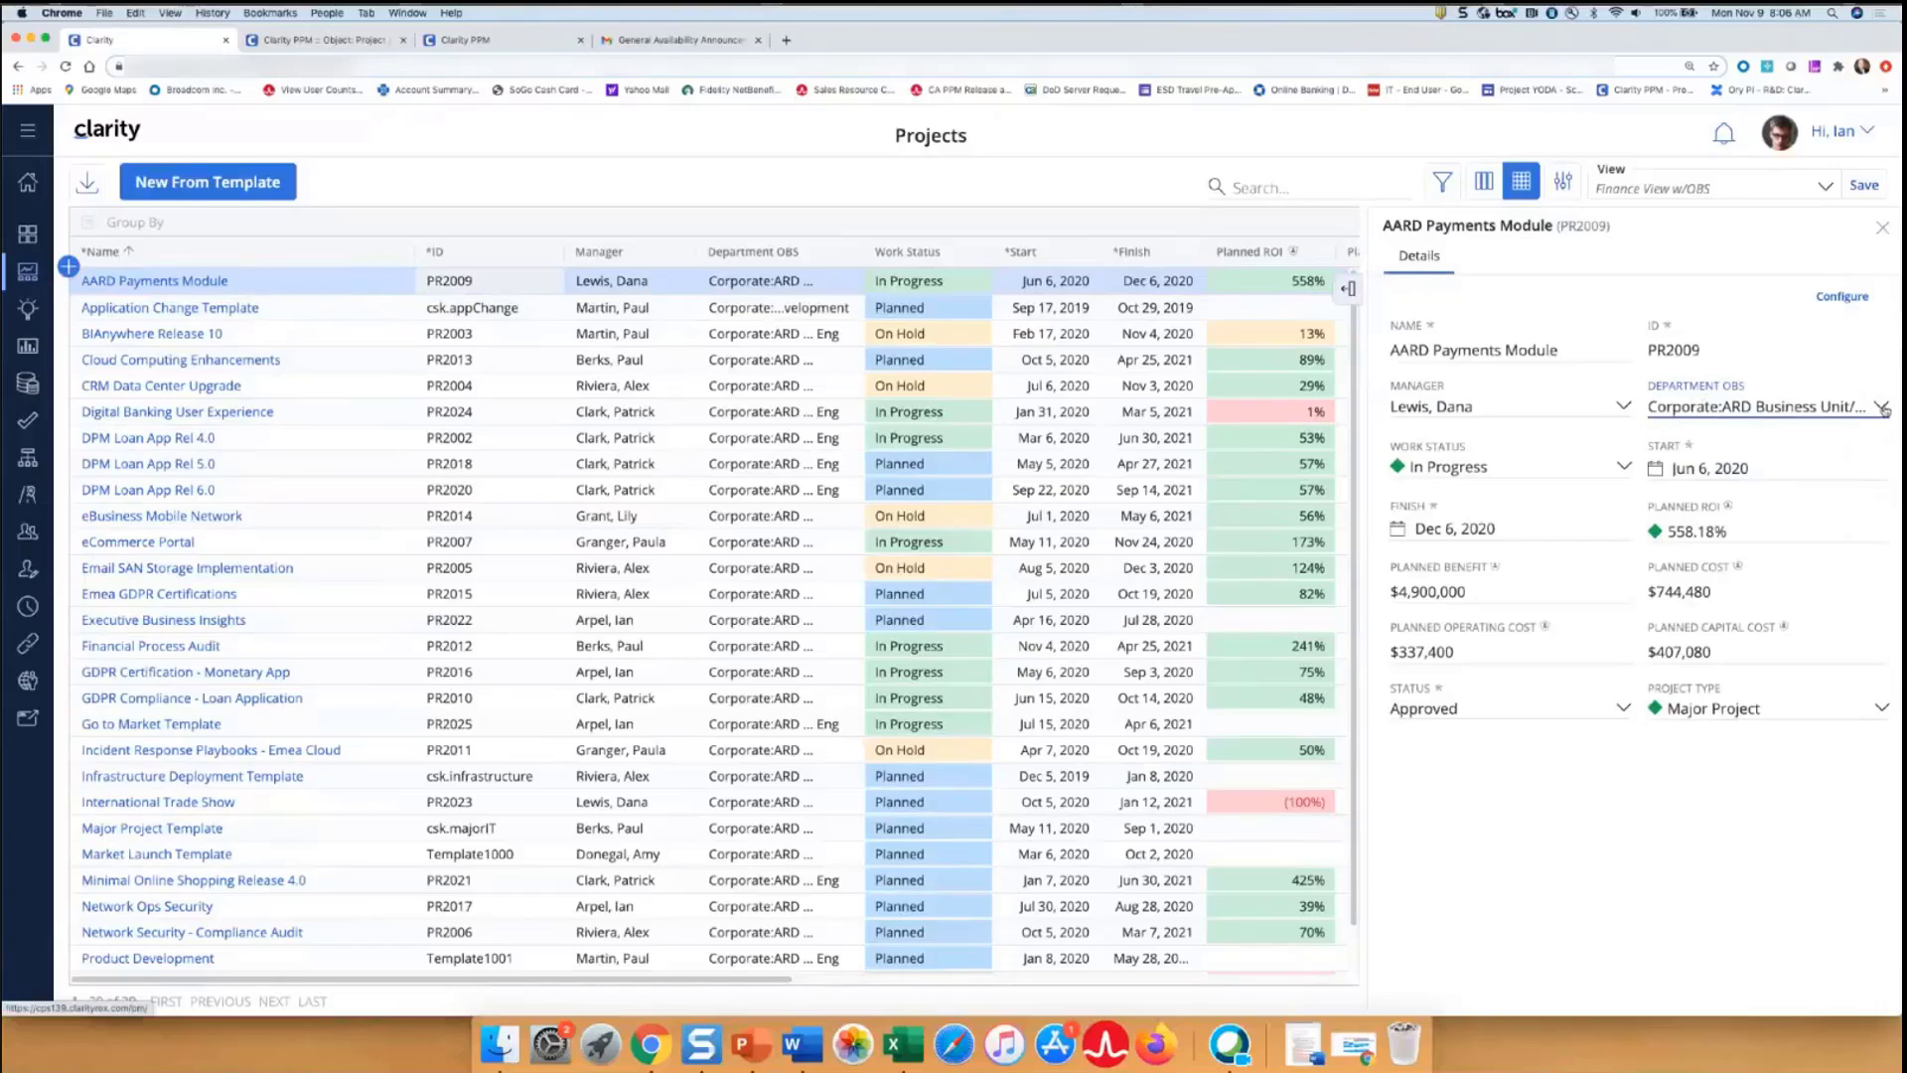
left_click(1884, 410)
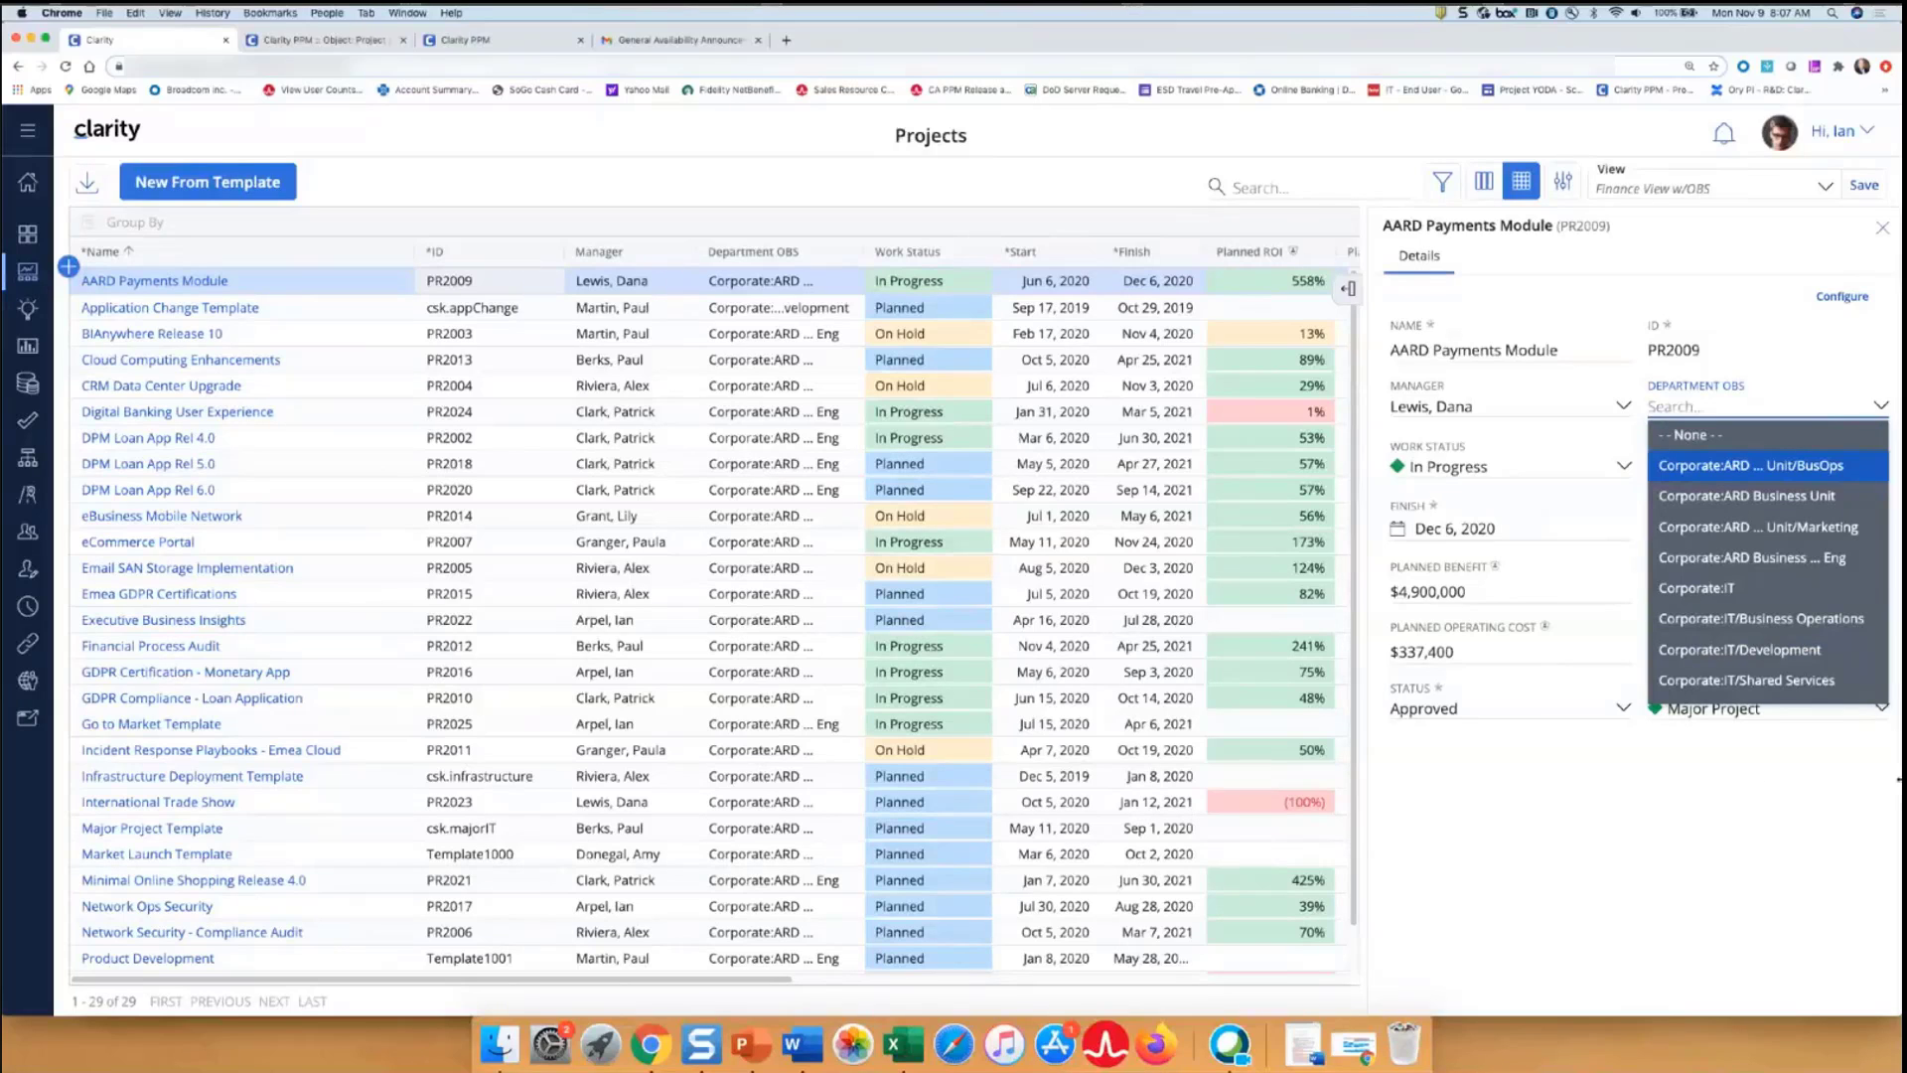
left_click(1883, 231)
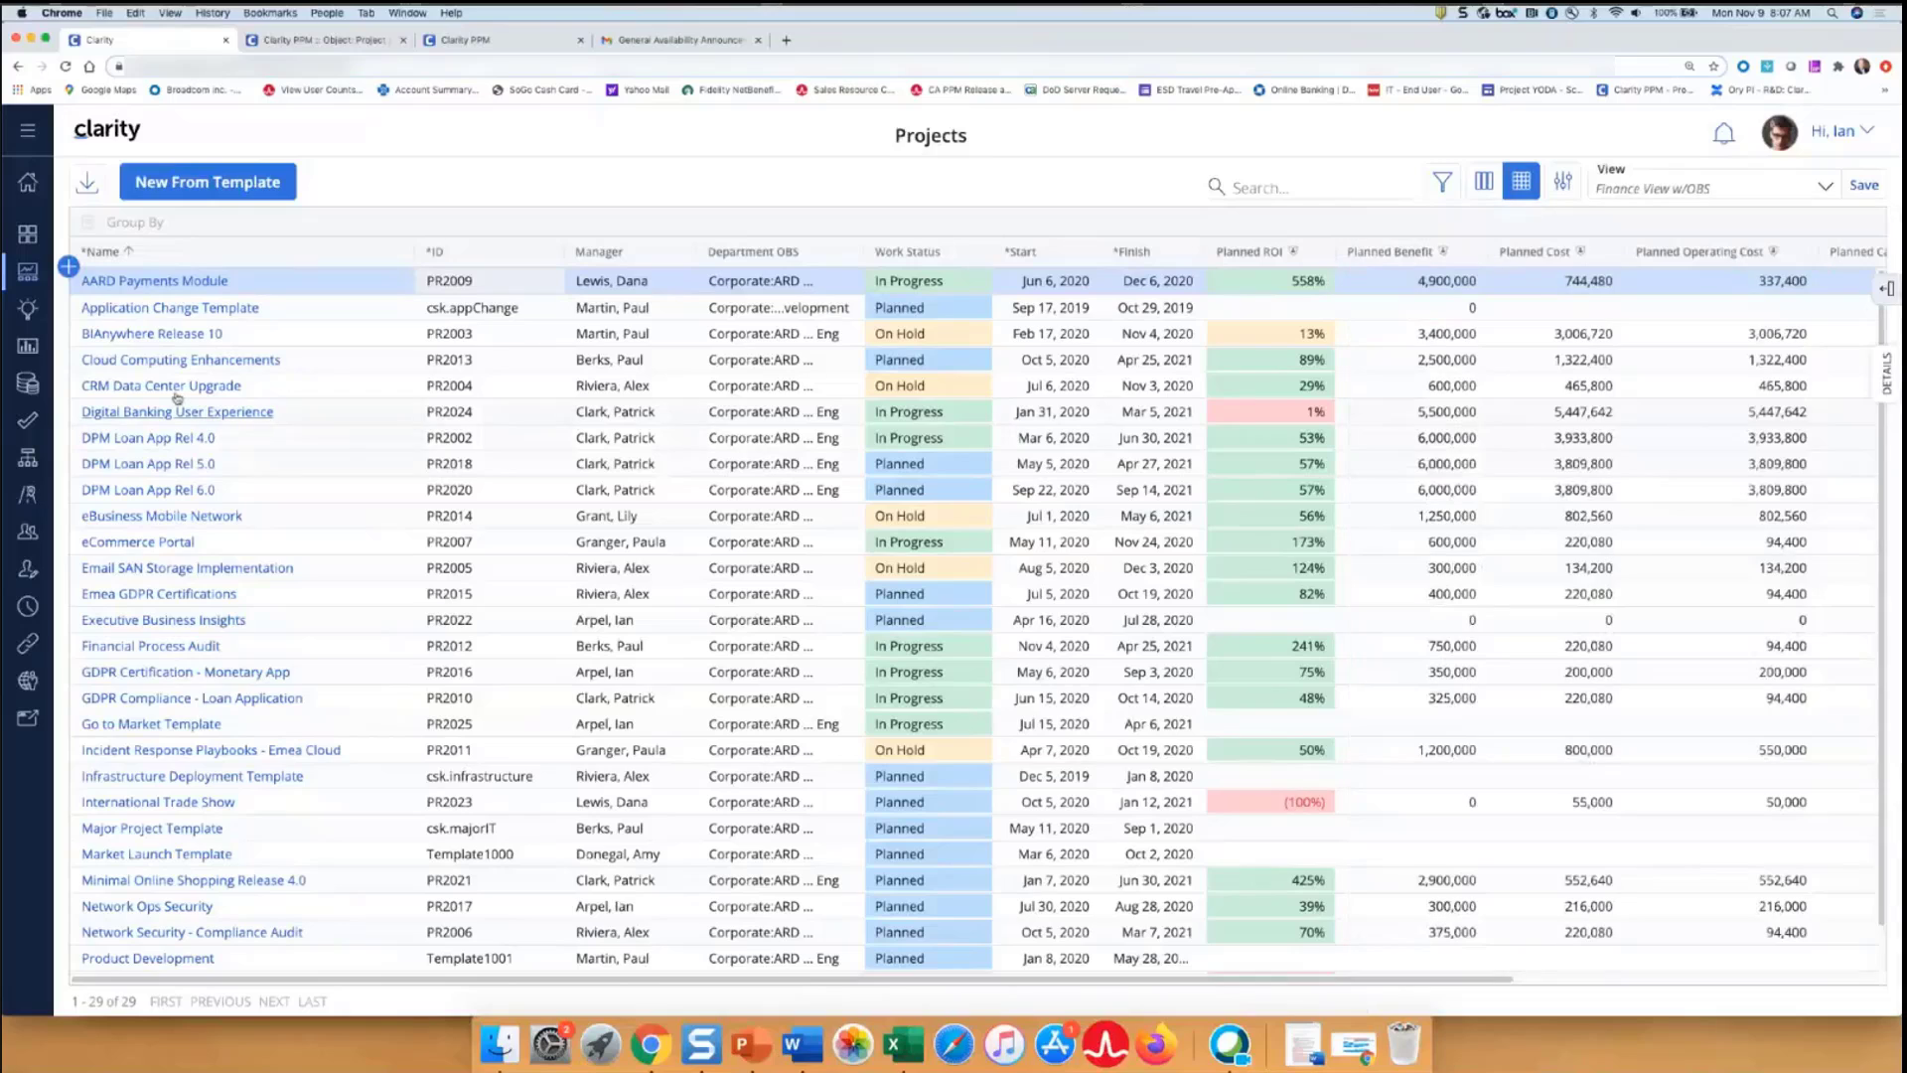
Open the cost plans of AARD Payments Module, search them for "total", and clear the search
left_click(154, 281)
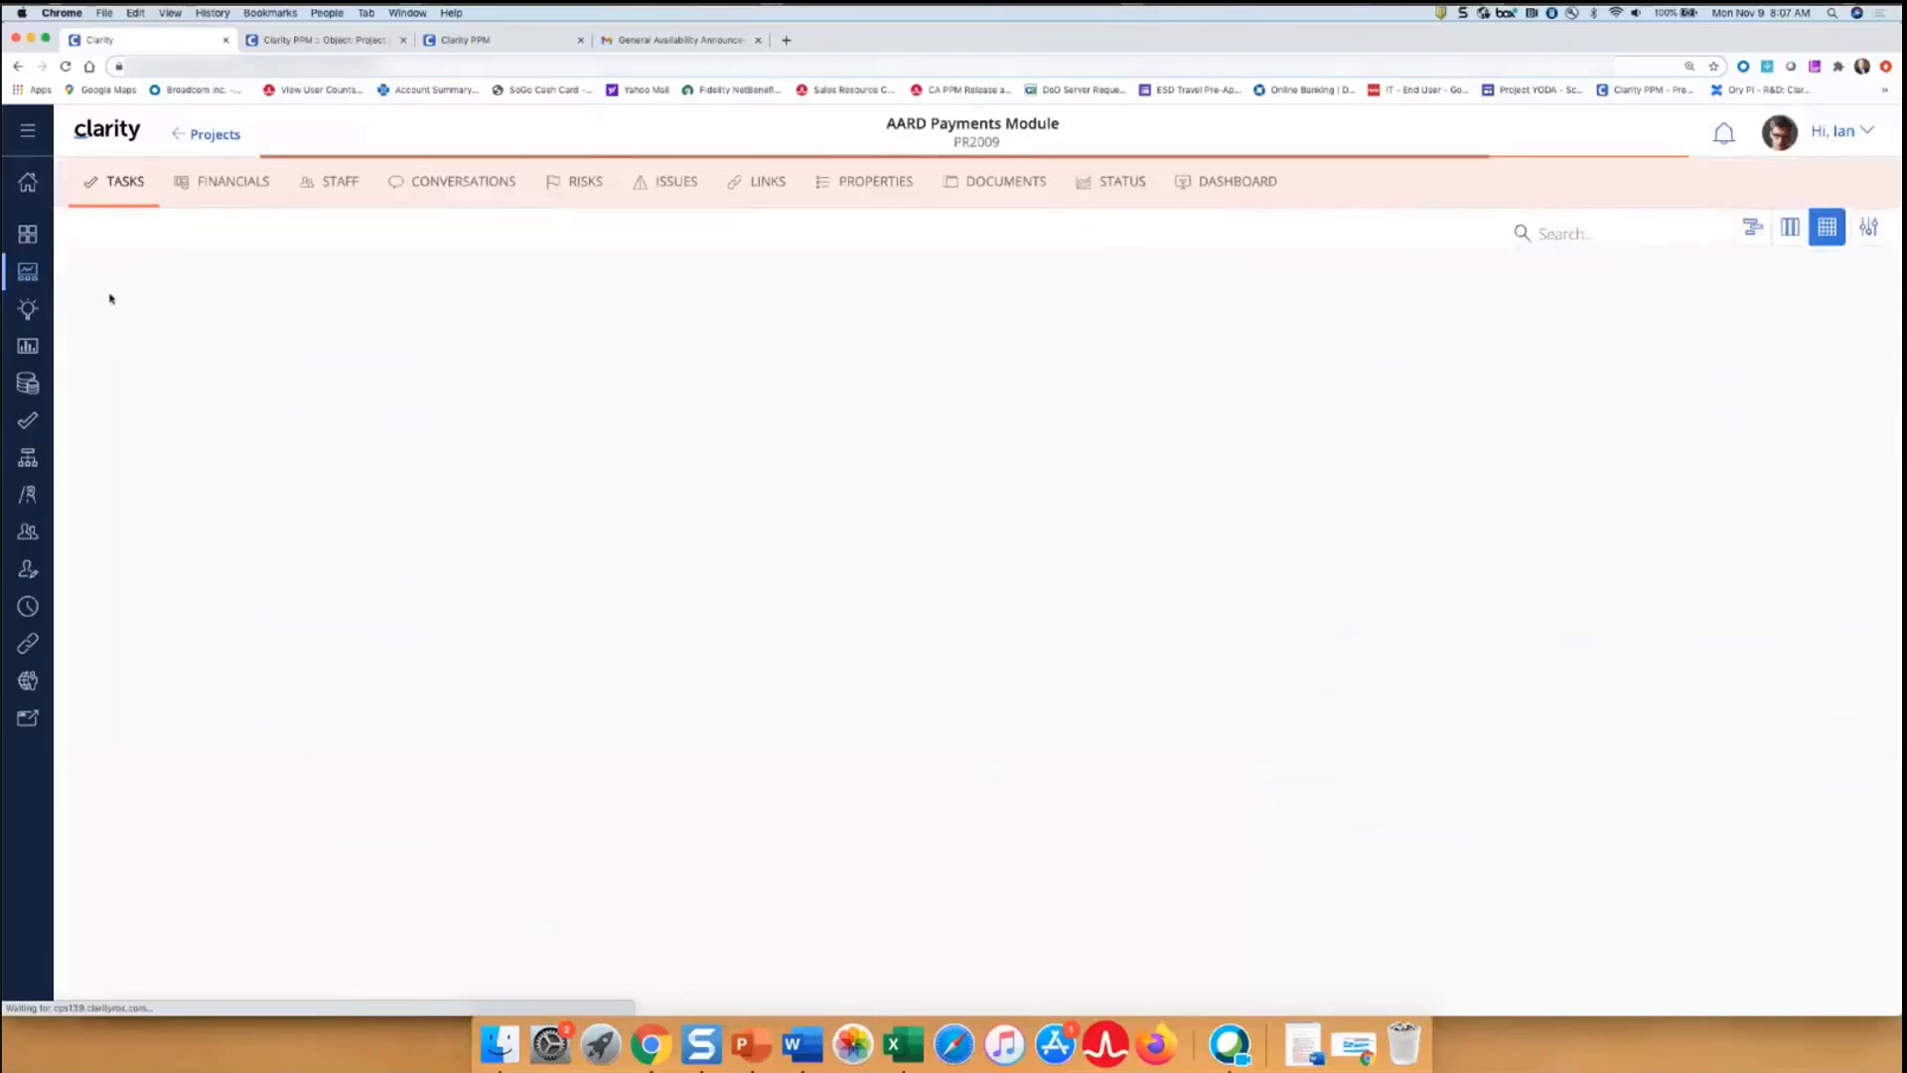
left_click(228, 183)
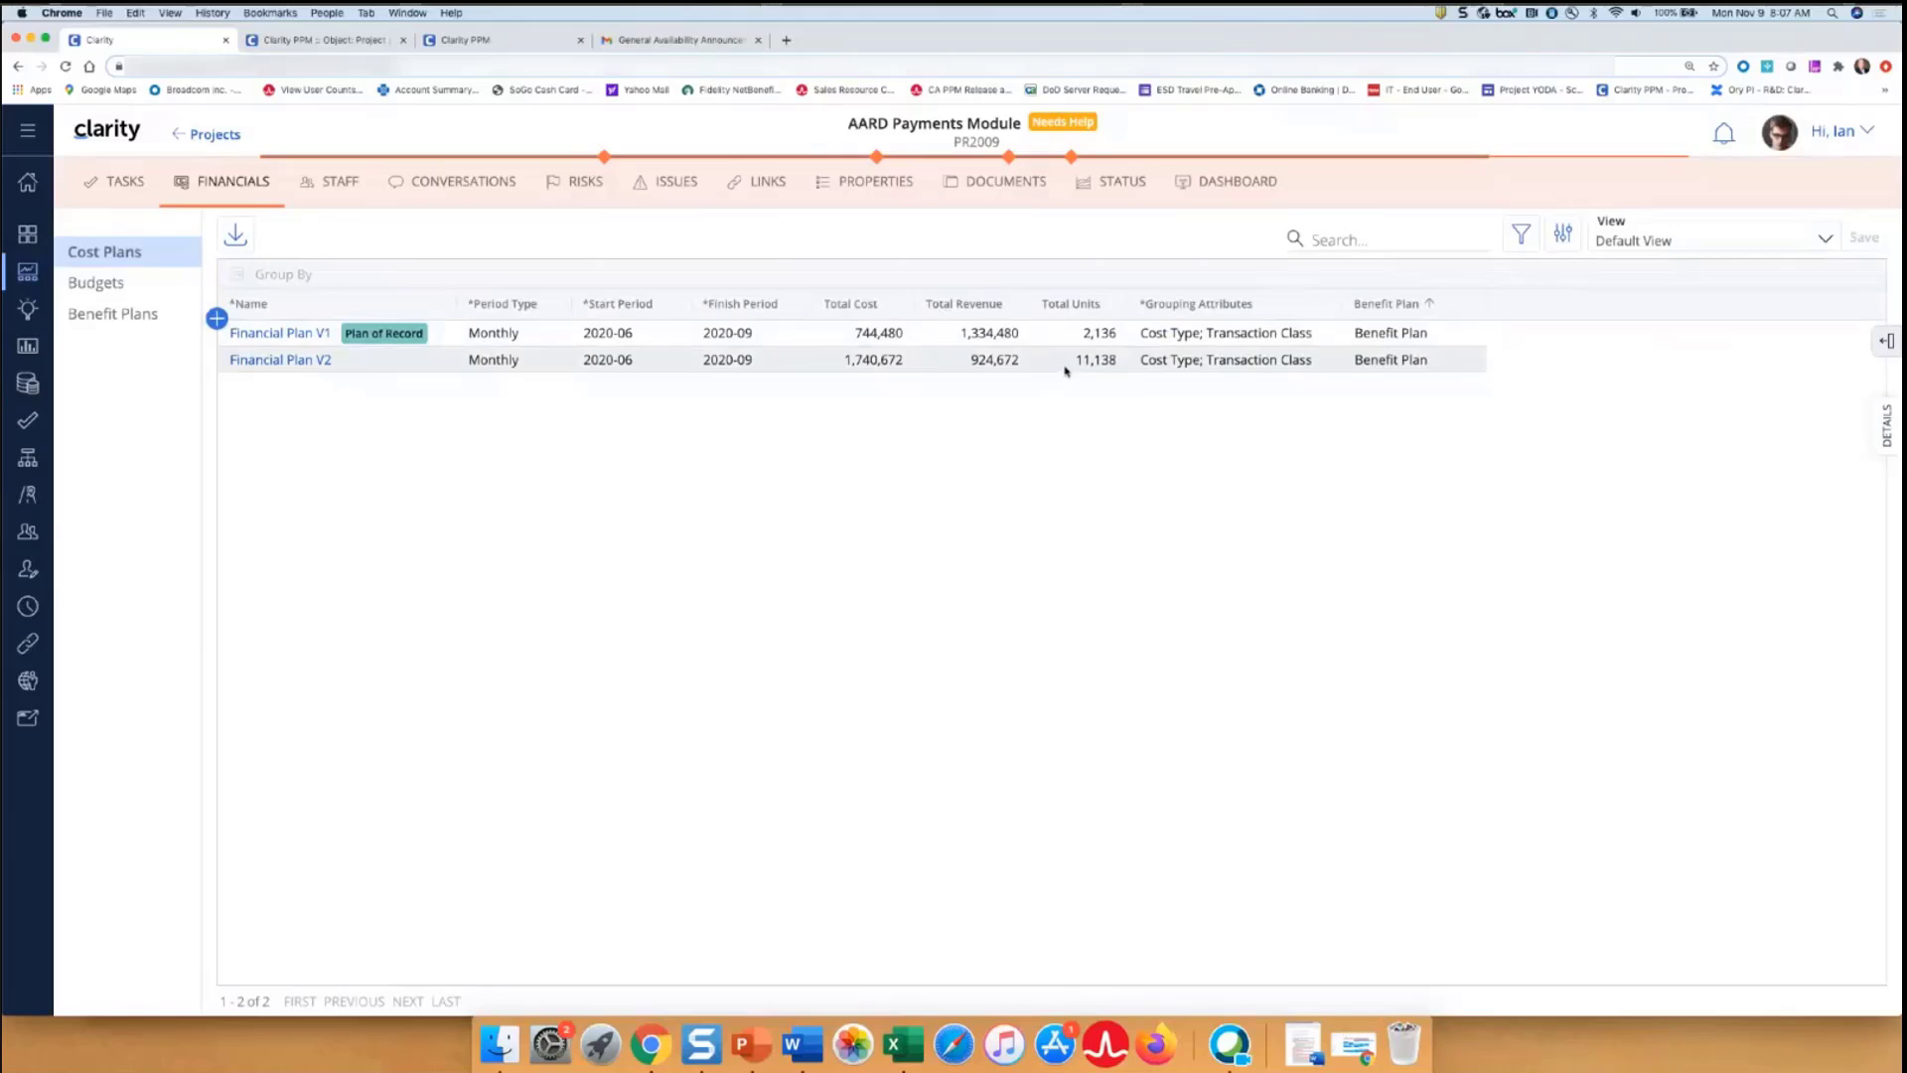
left_click(1319, 230)
type("tota;")
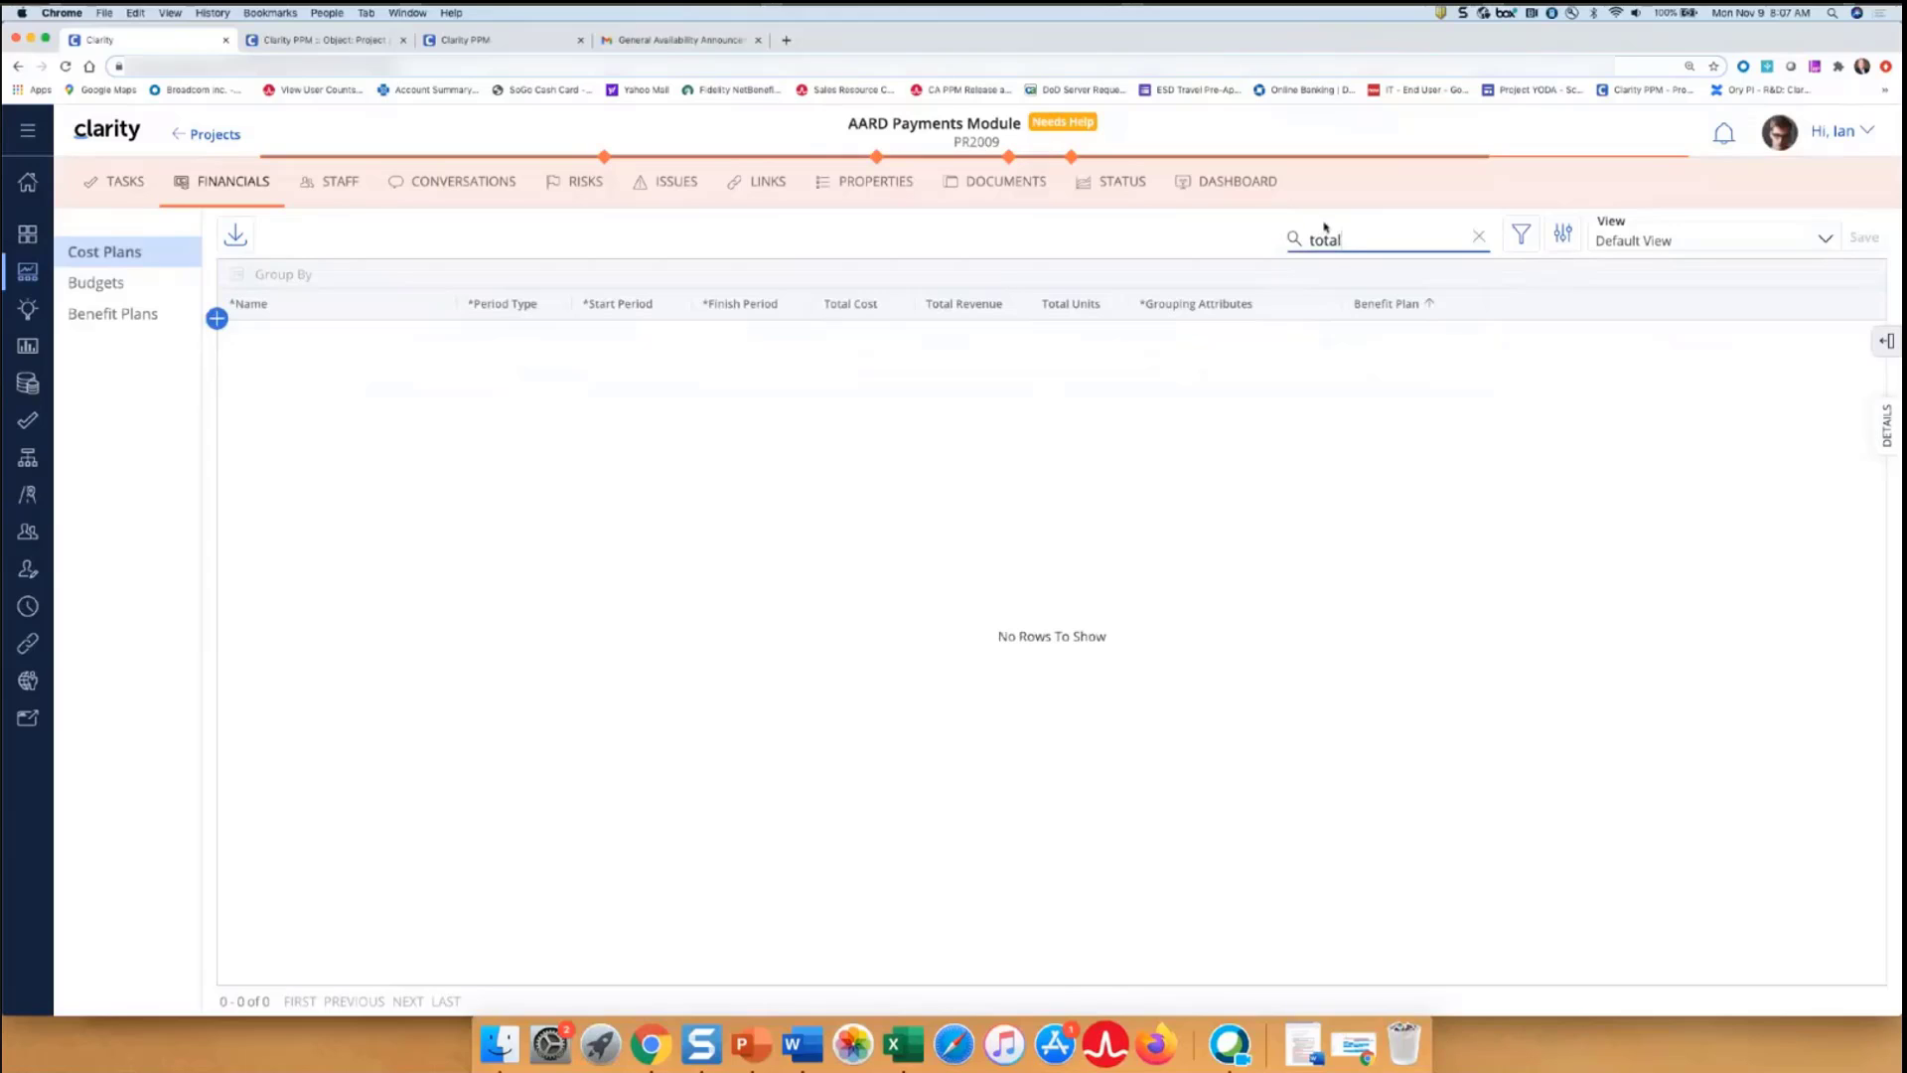
left_click(1480, 240)
Look up the cost plan attributes available for filtering with "total", and close the filter without adding any
left_click(1520, 234)
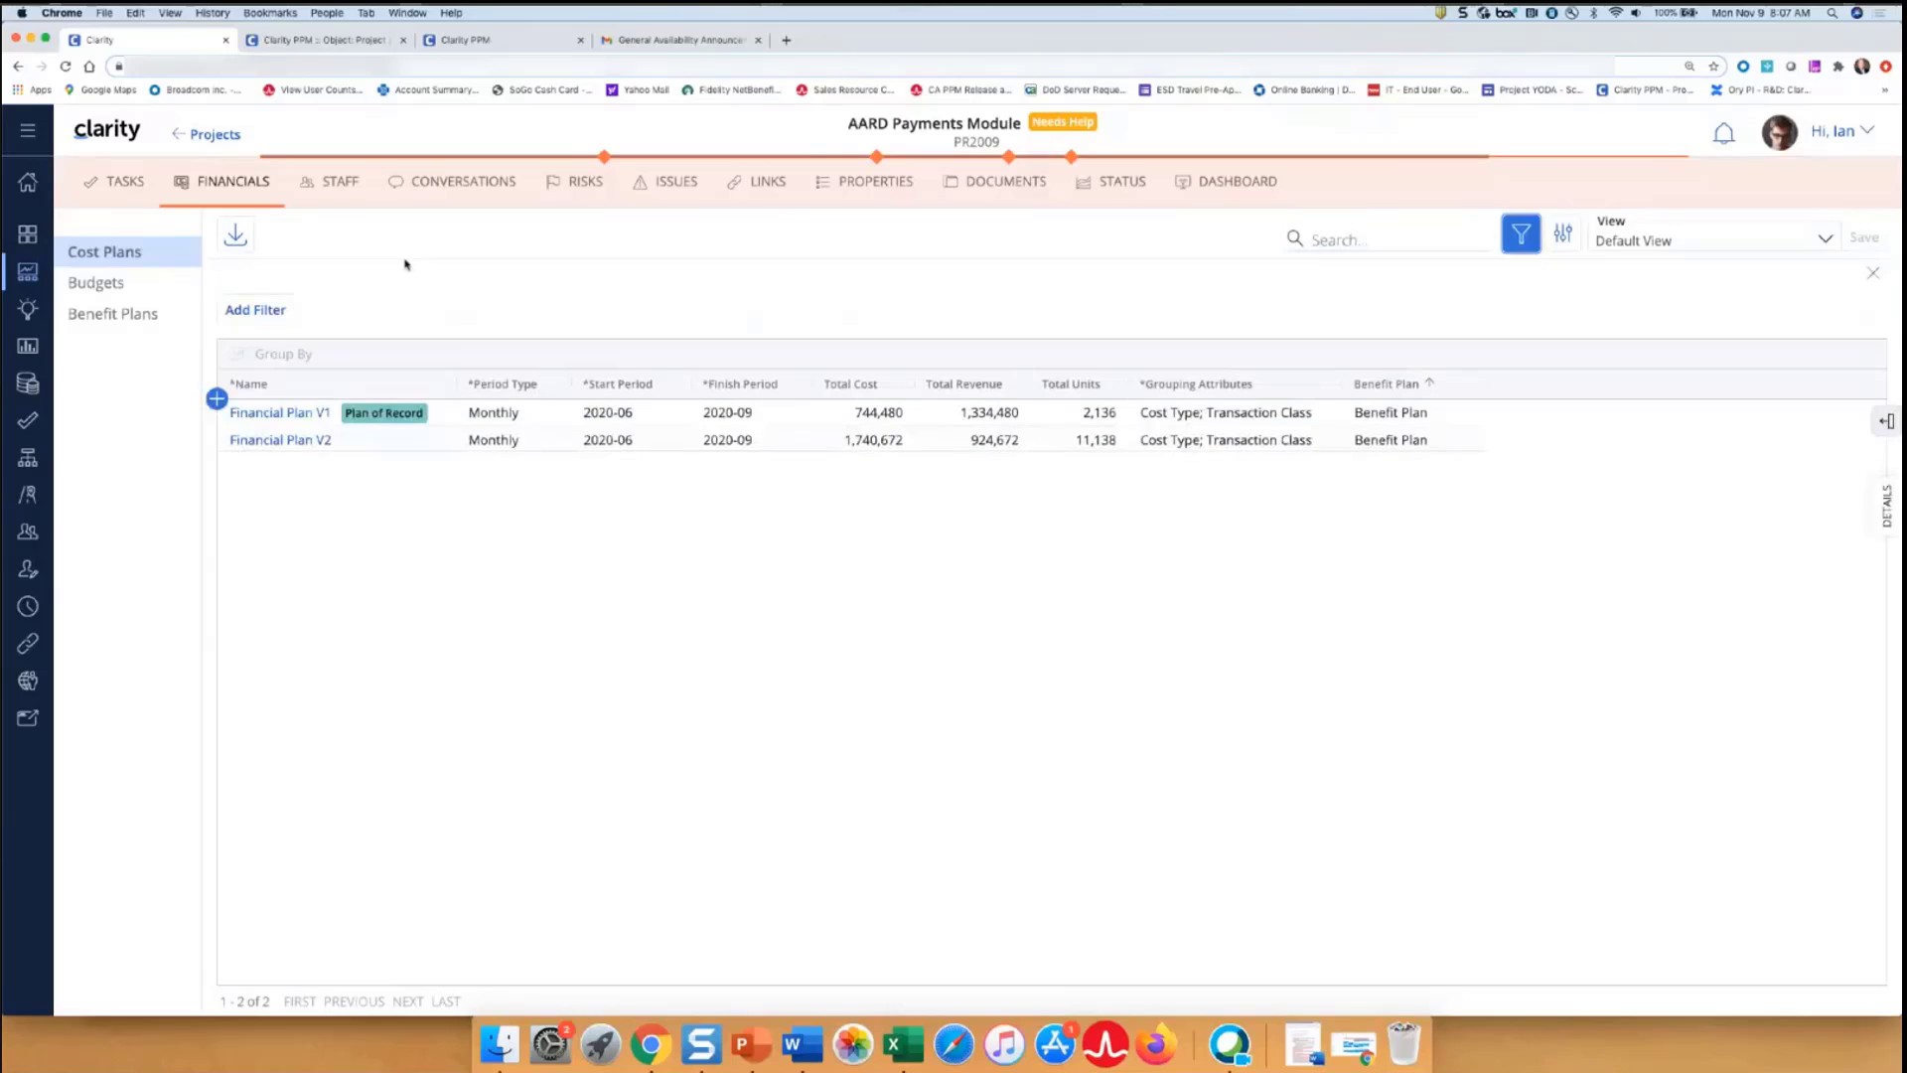
left_click(268, 311)
type("total")
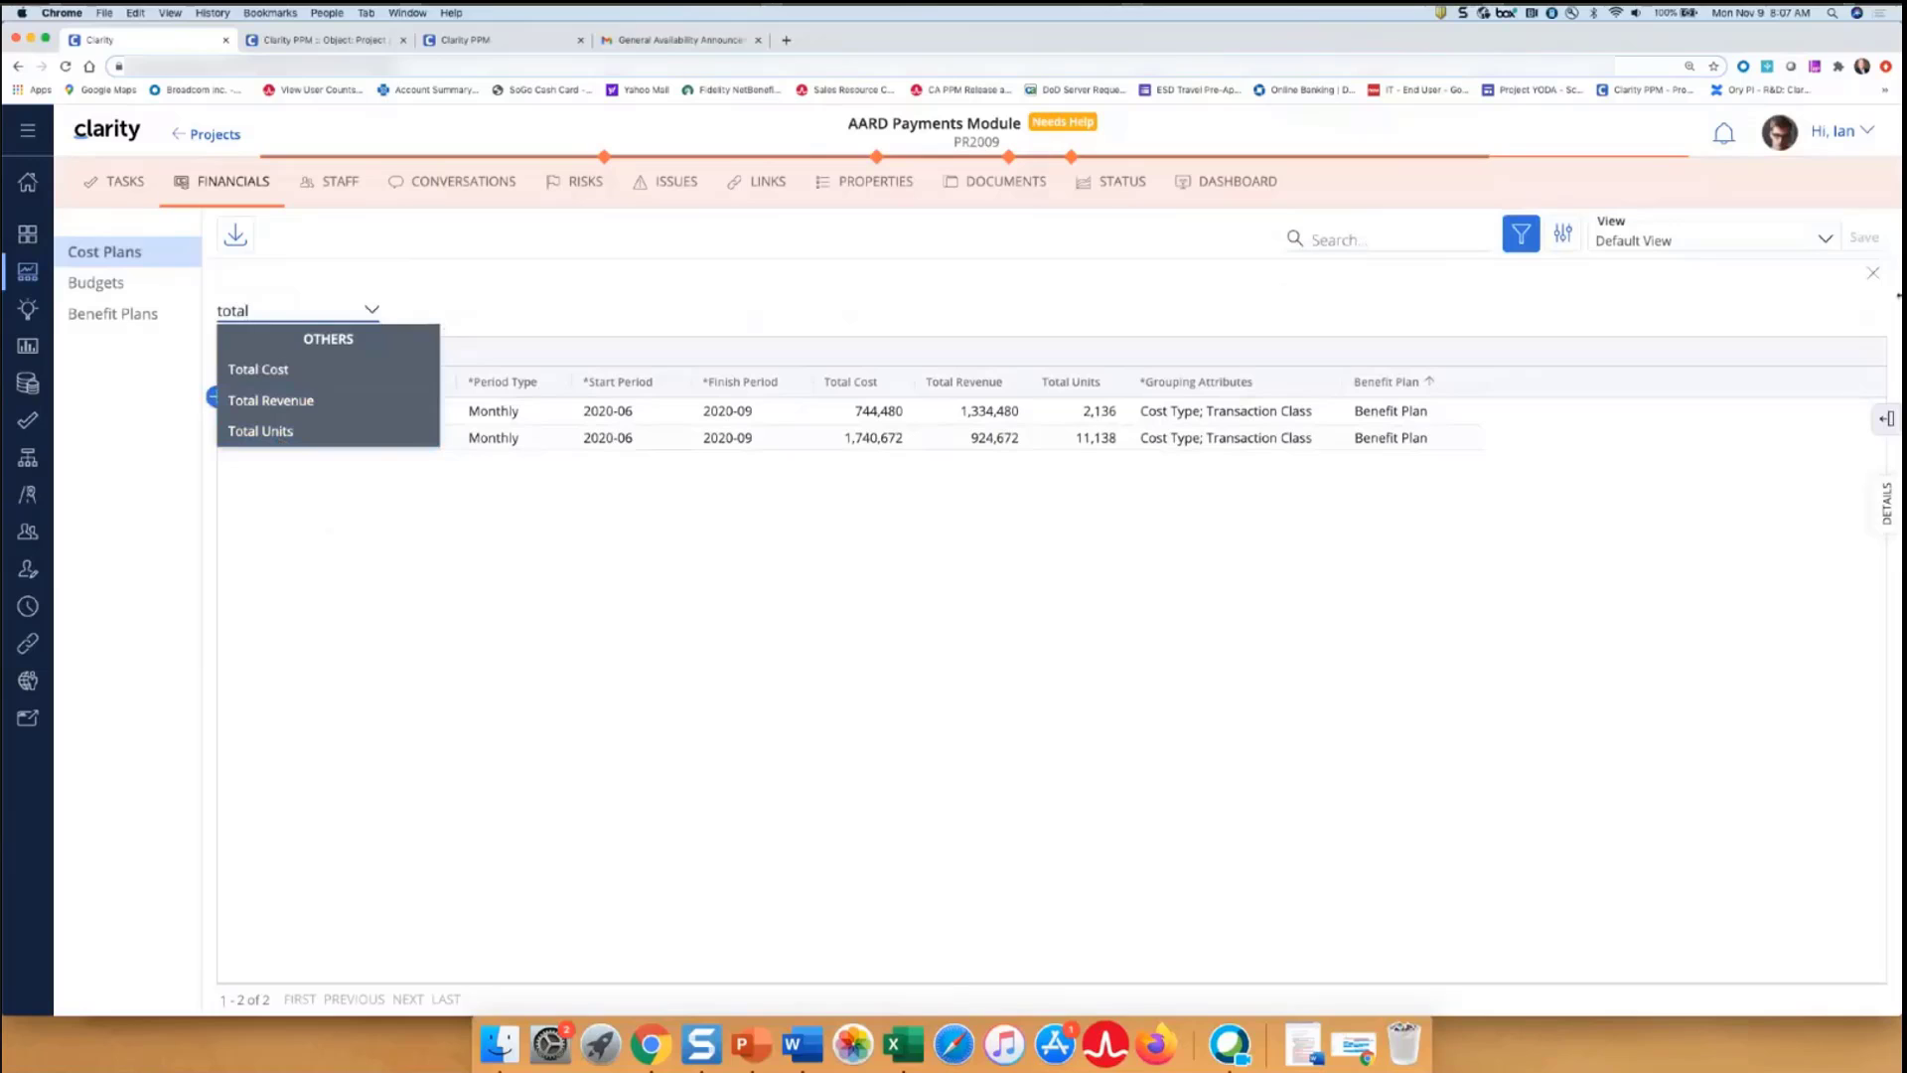
left_click(1872, 272)
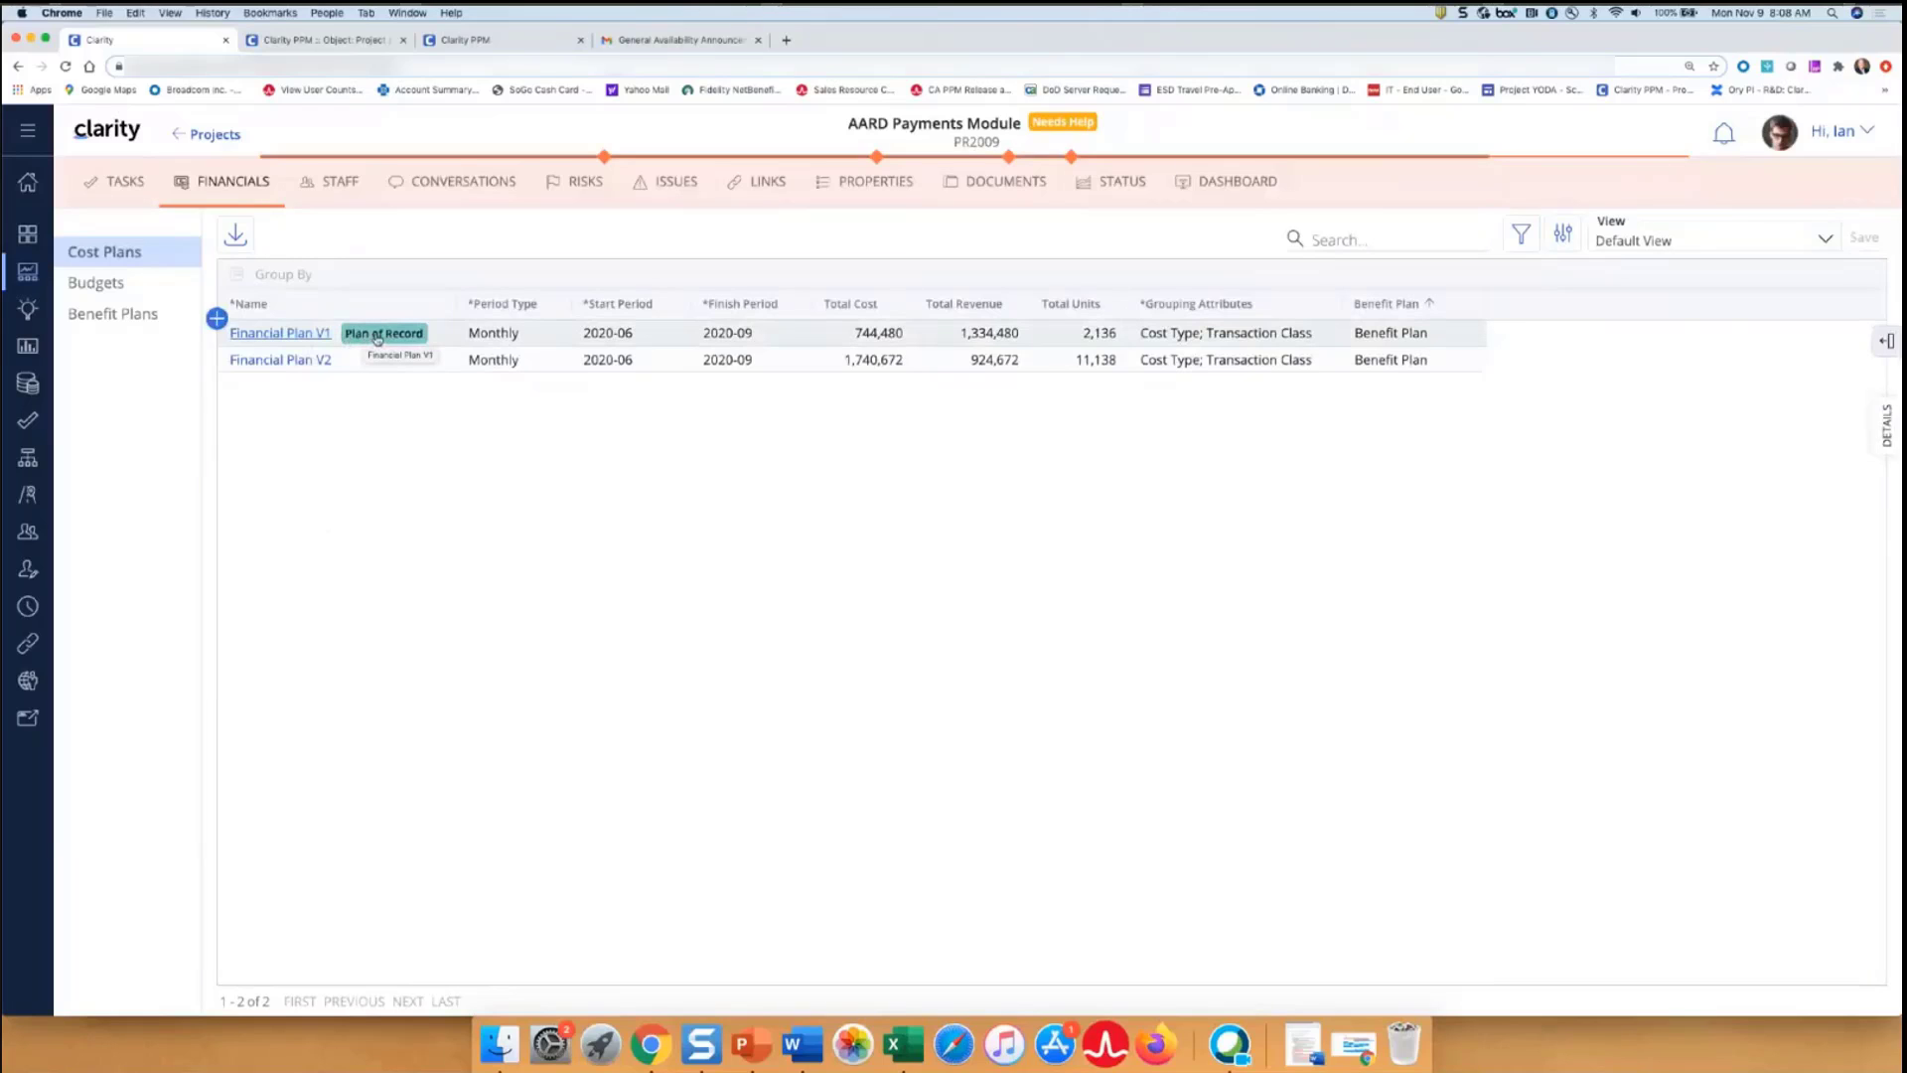
View the details of Financial Plan V1 and the aggregates of its Totals Revenue cells, and return to the cost plans
left_click(522, 332)
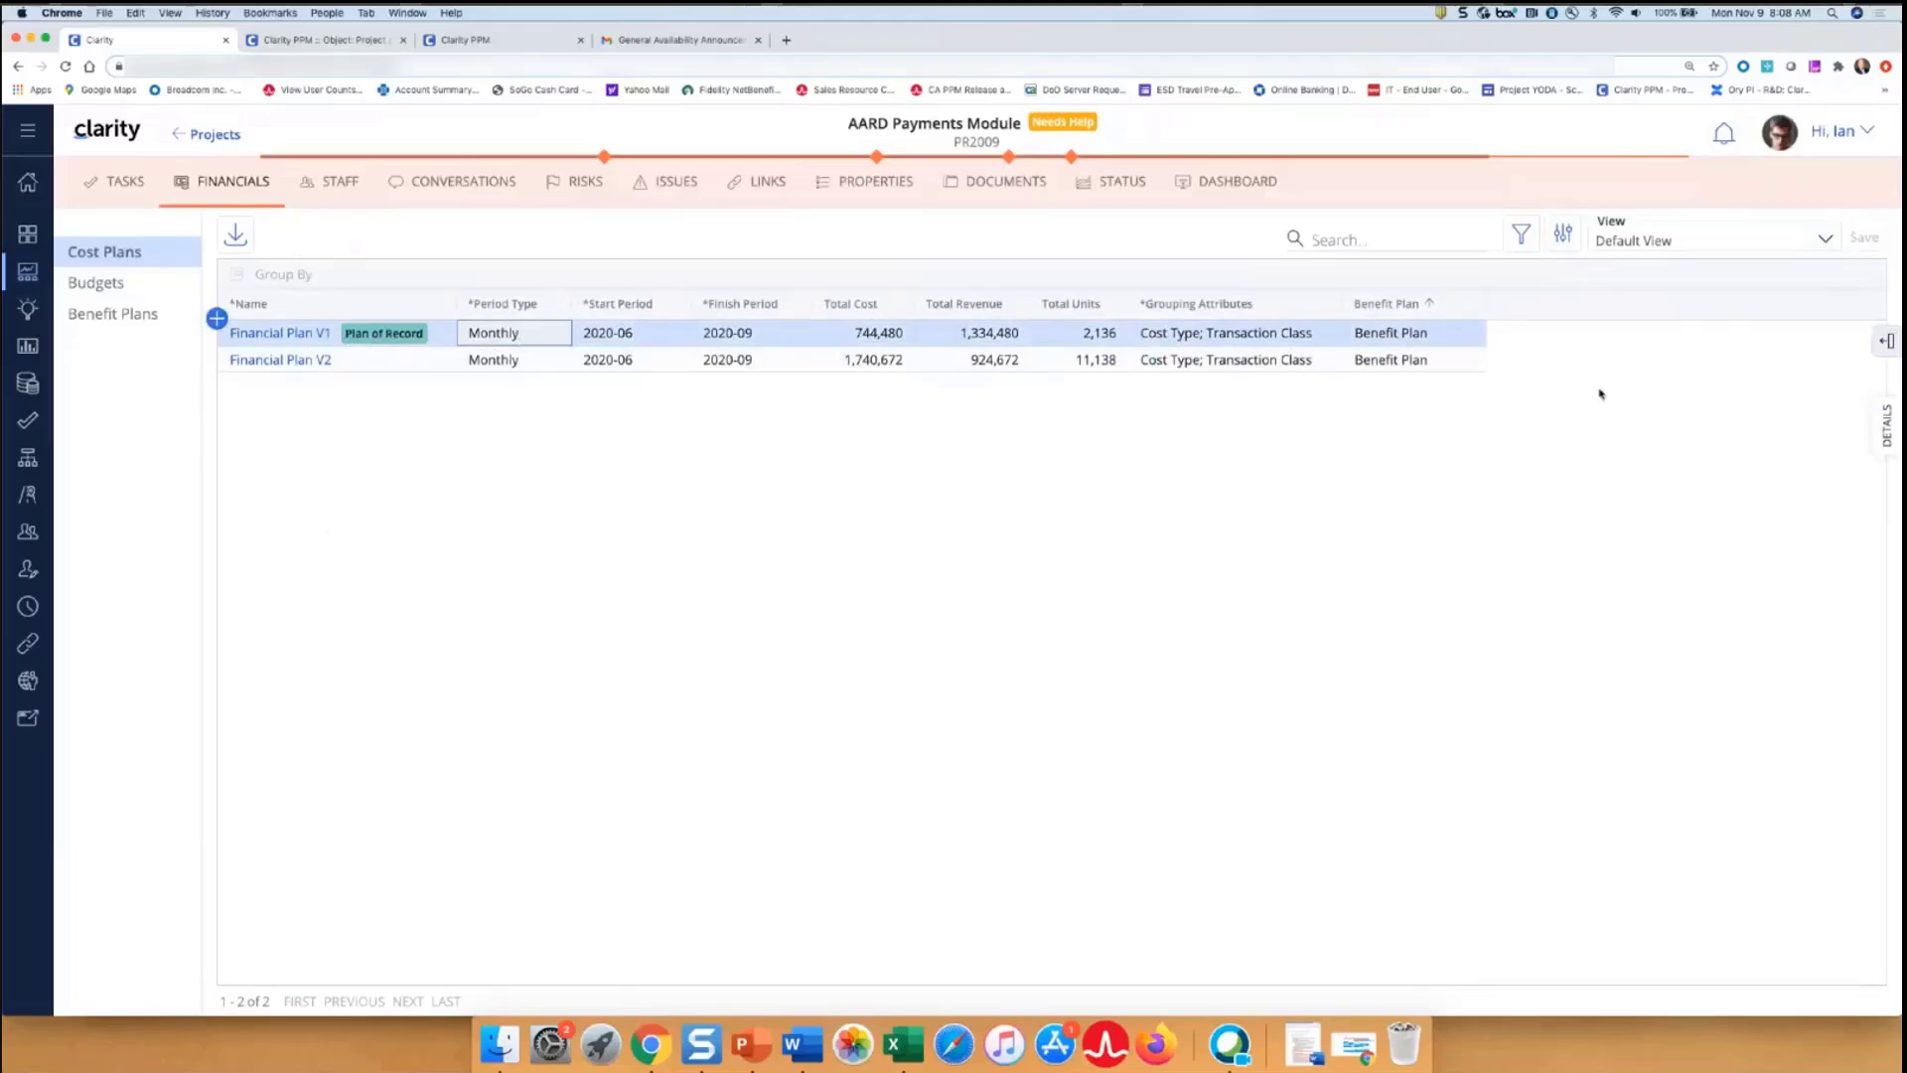
left_click(1880, 433)
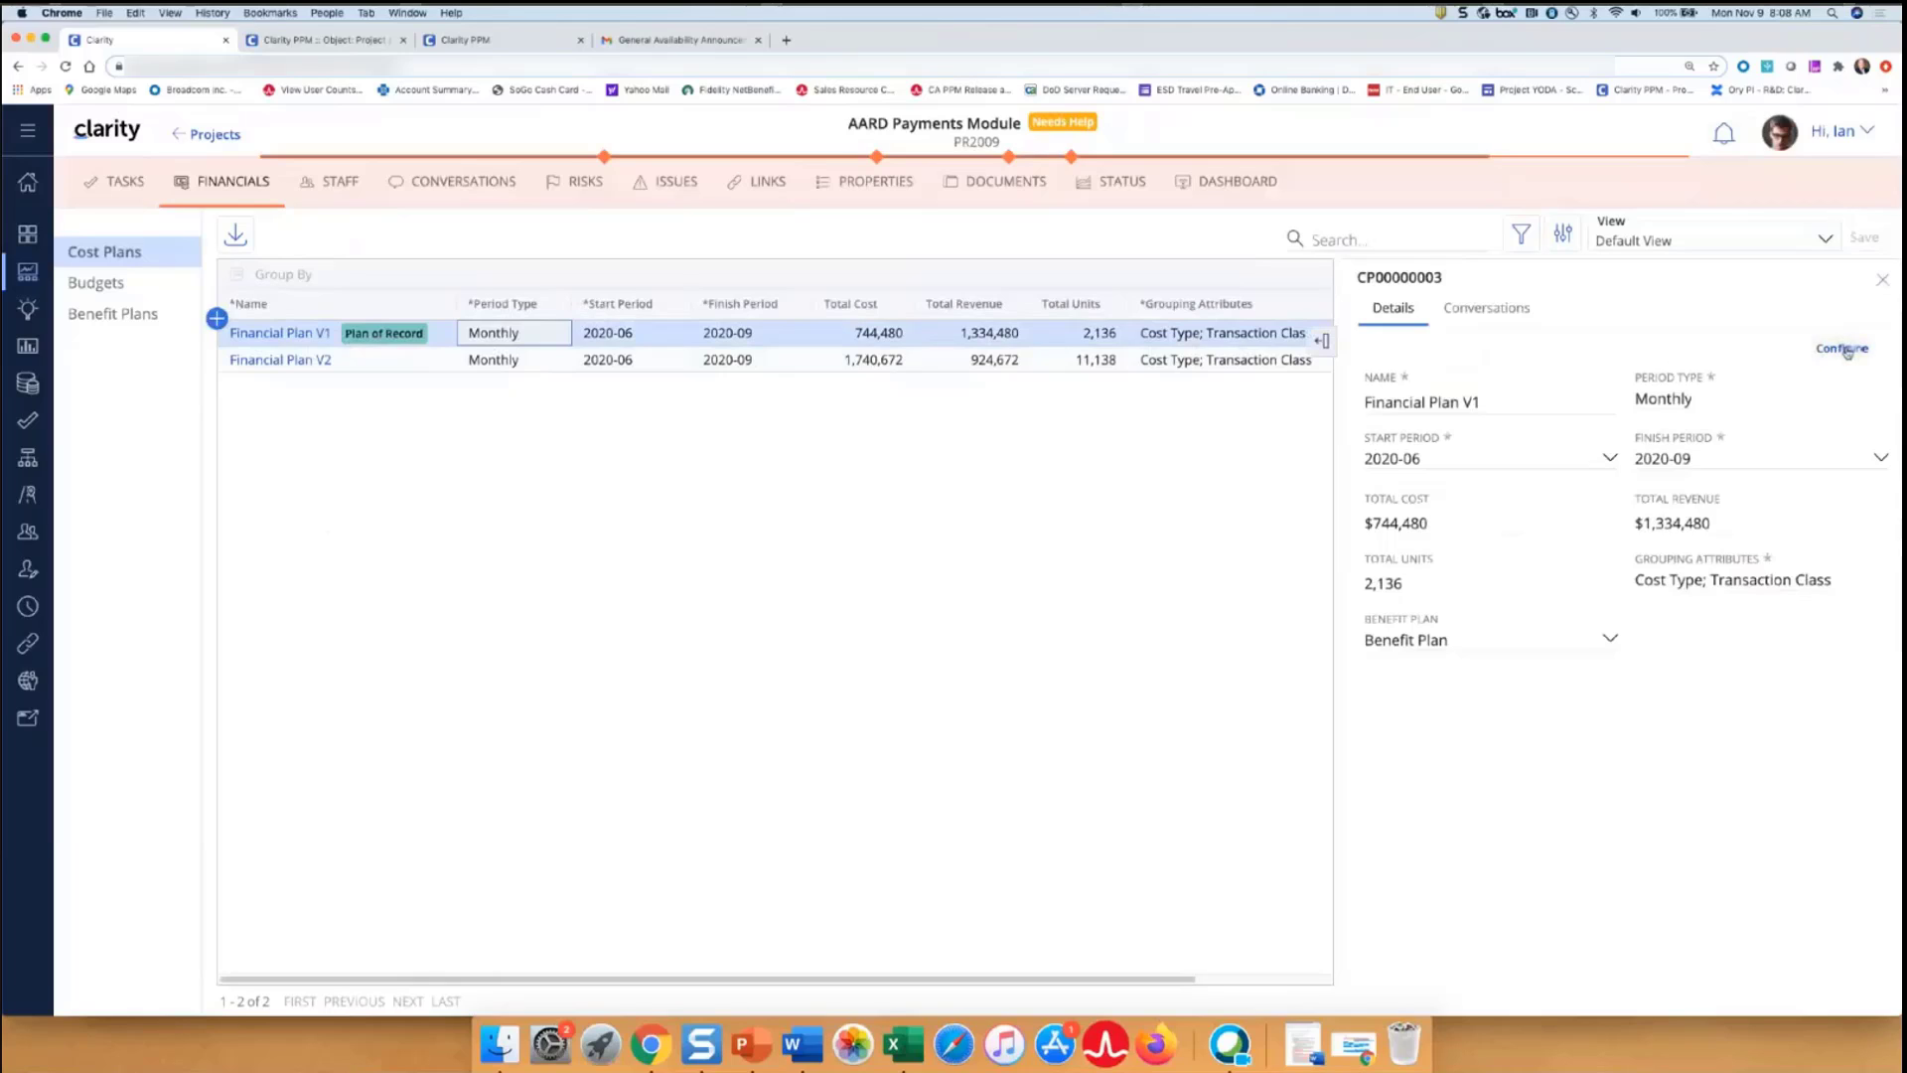
left_click(291, 334)
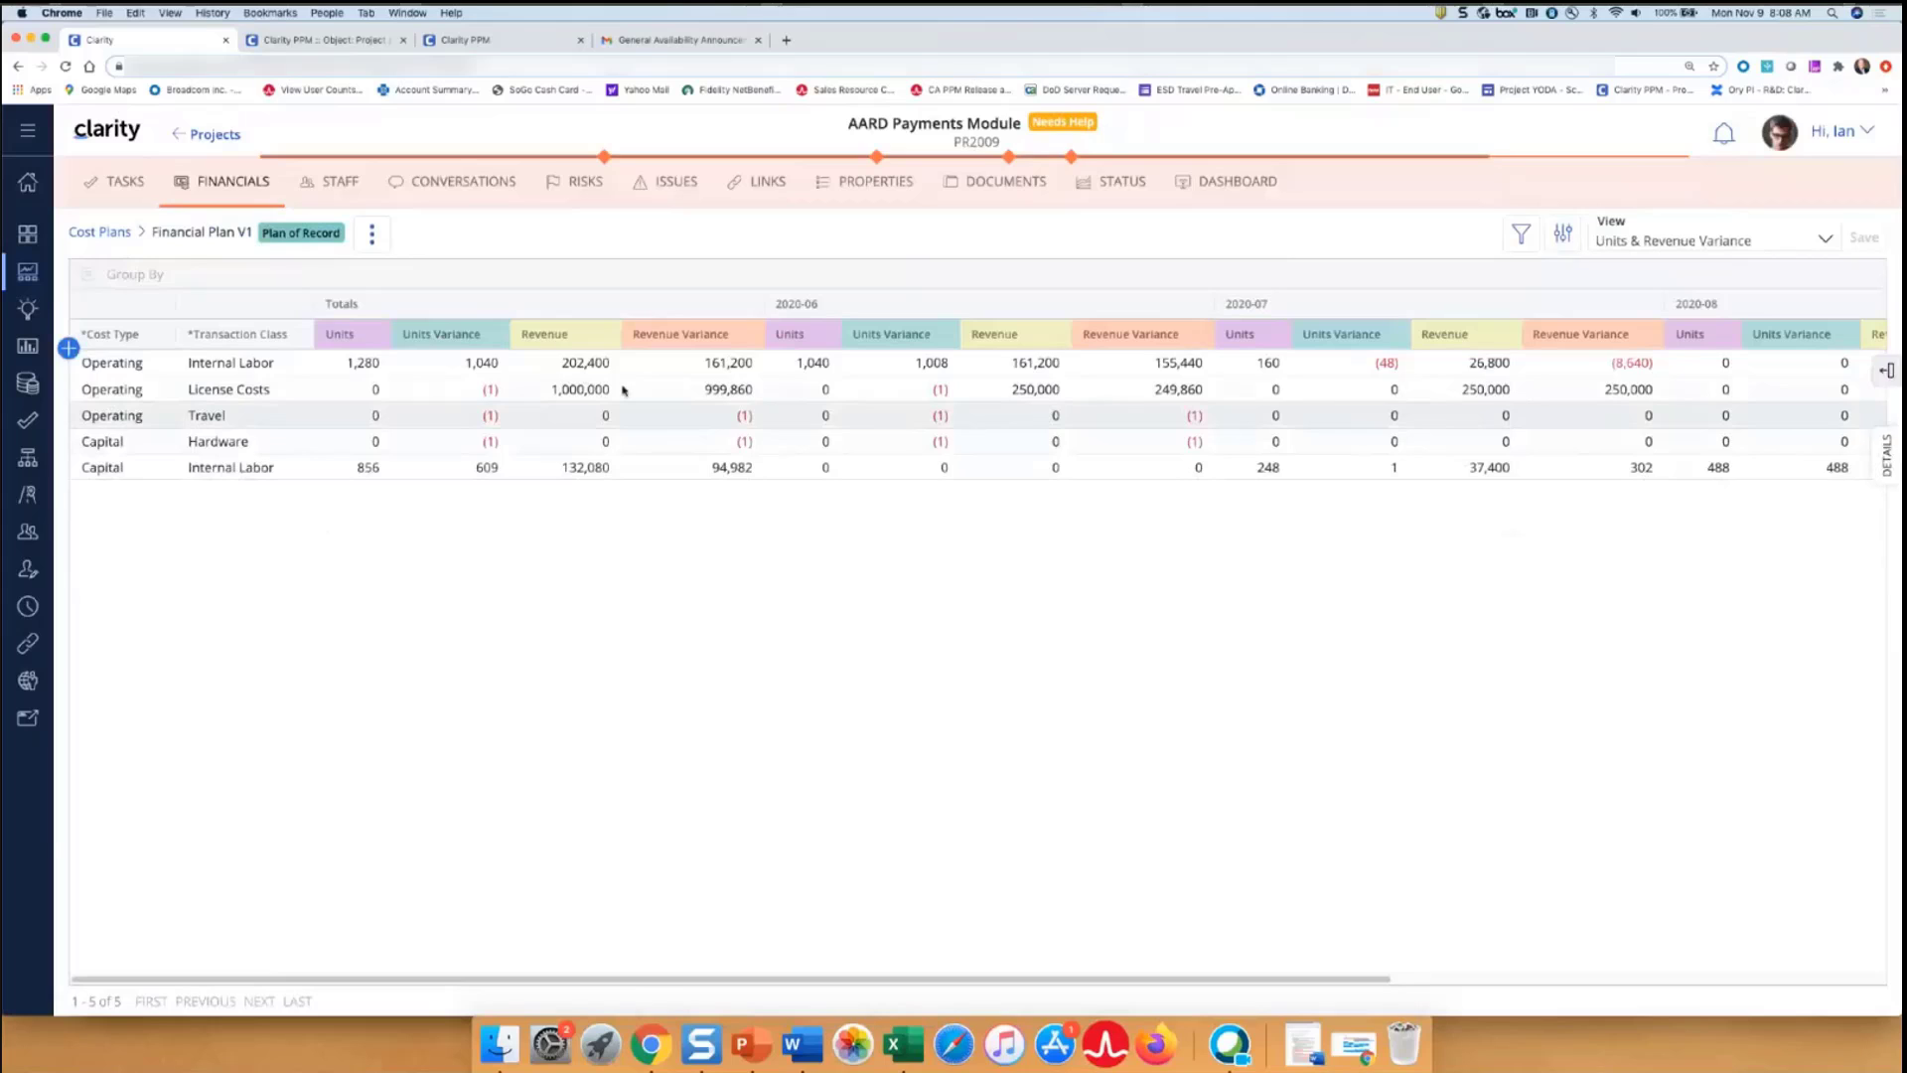
left_click_drag(574, 362, 587, 468)
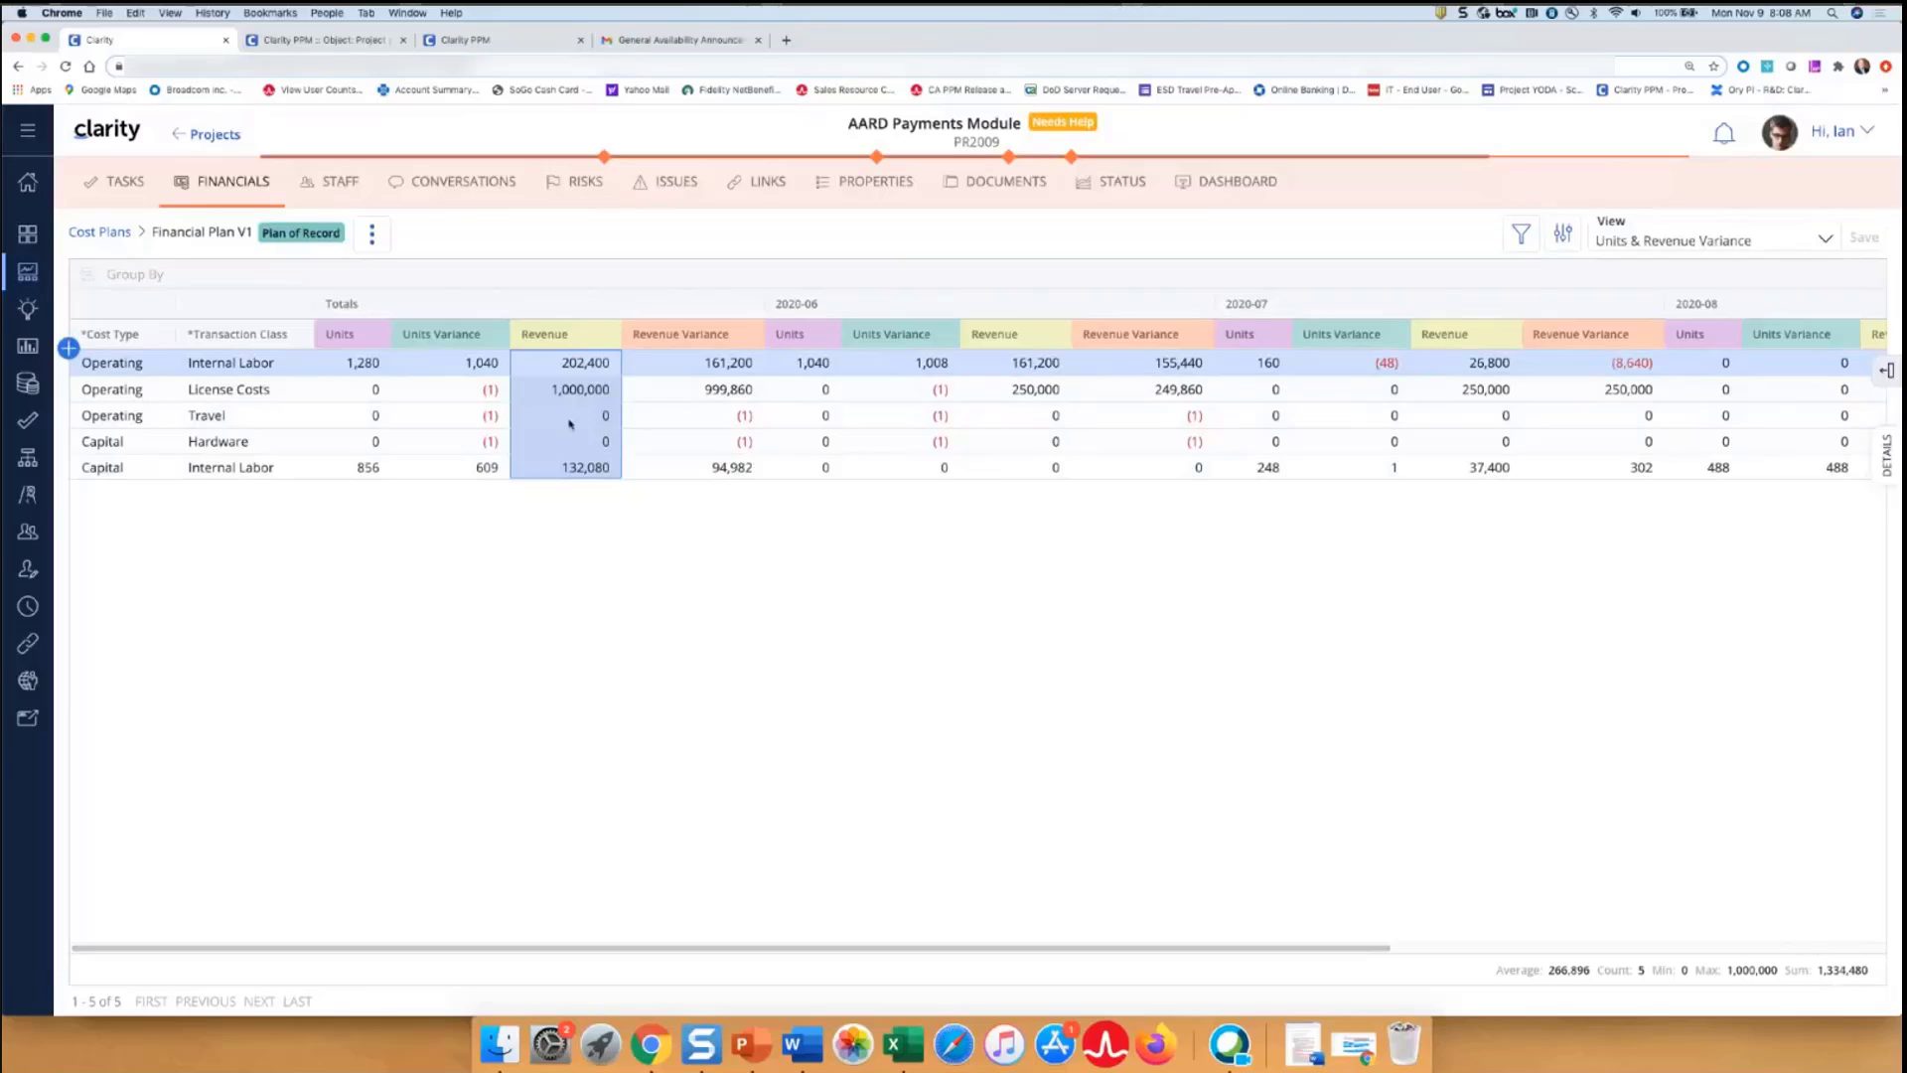
left_click(100, 235)
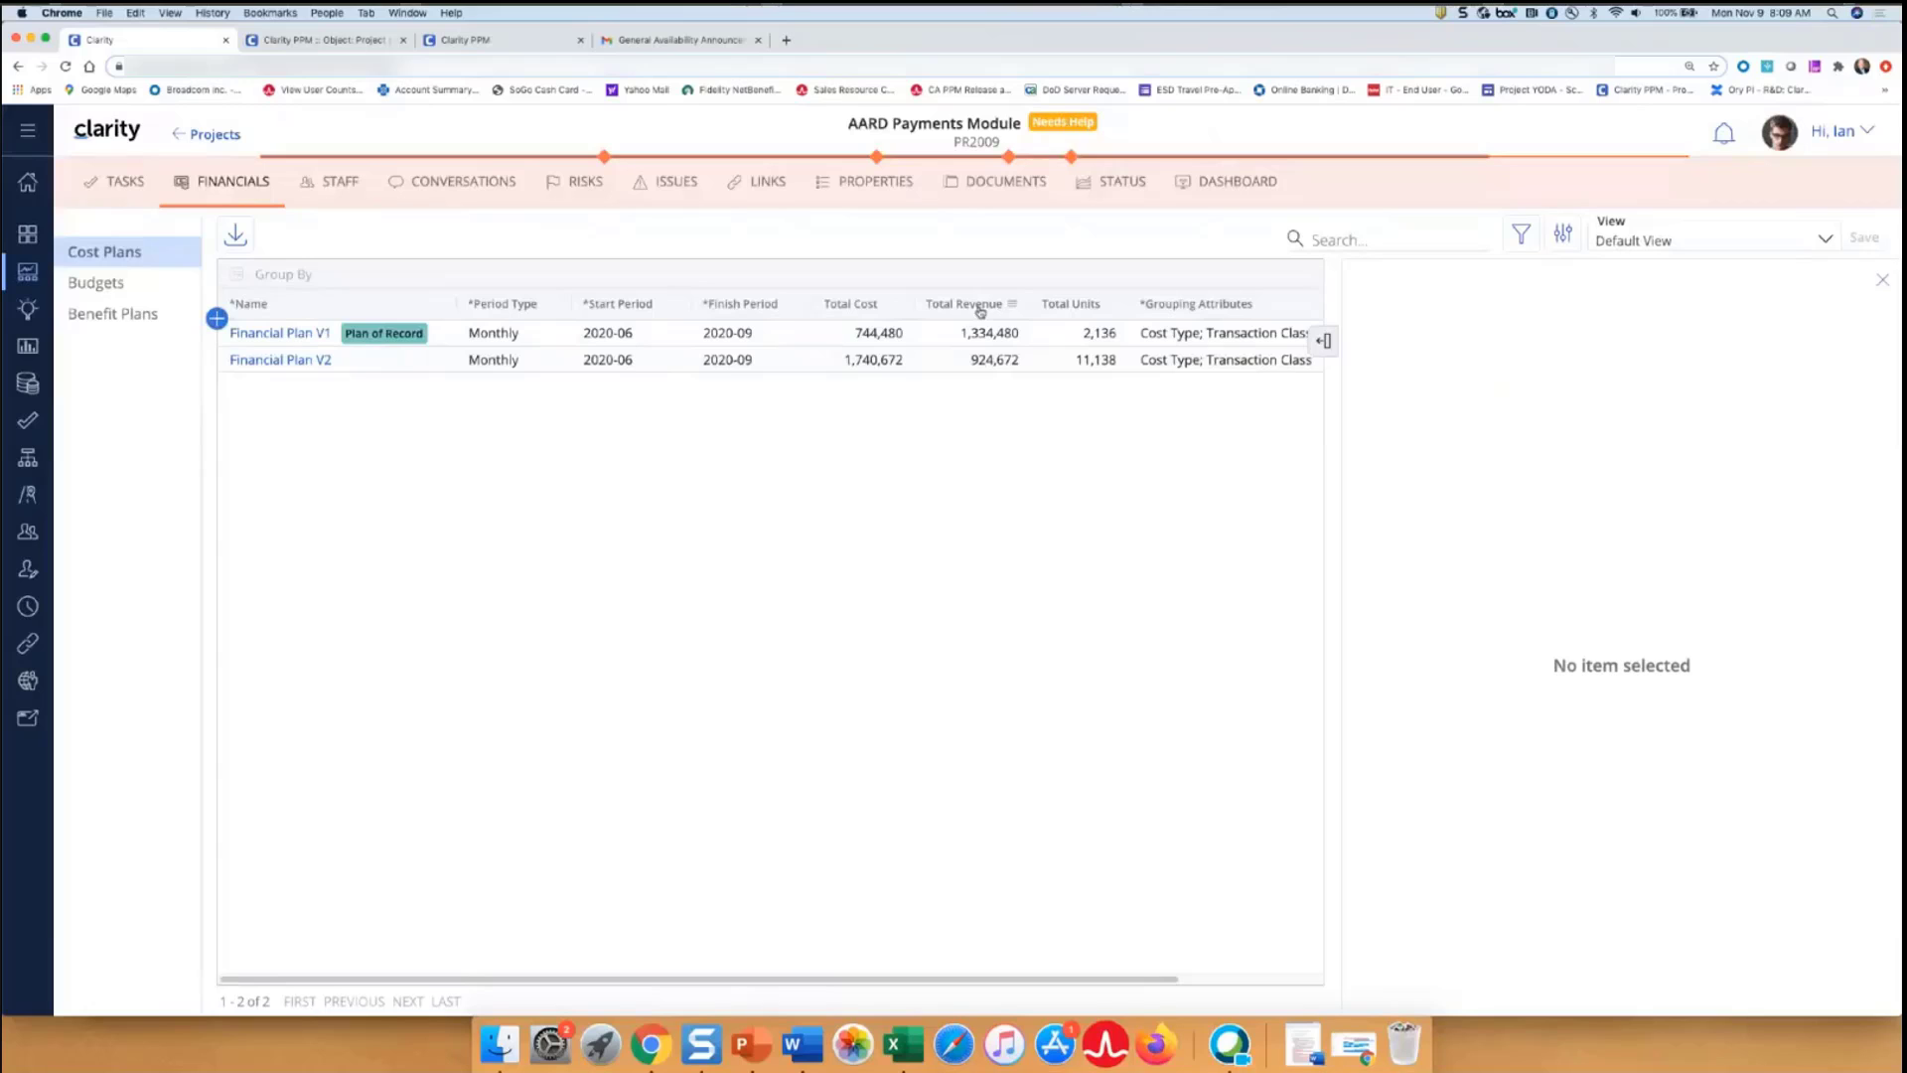
Return to the Projects grid and open the tasks of AARD Payments Module
left_click(22, 270)
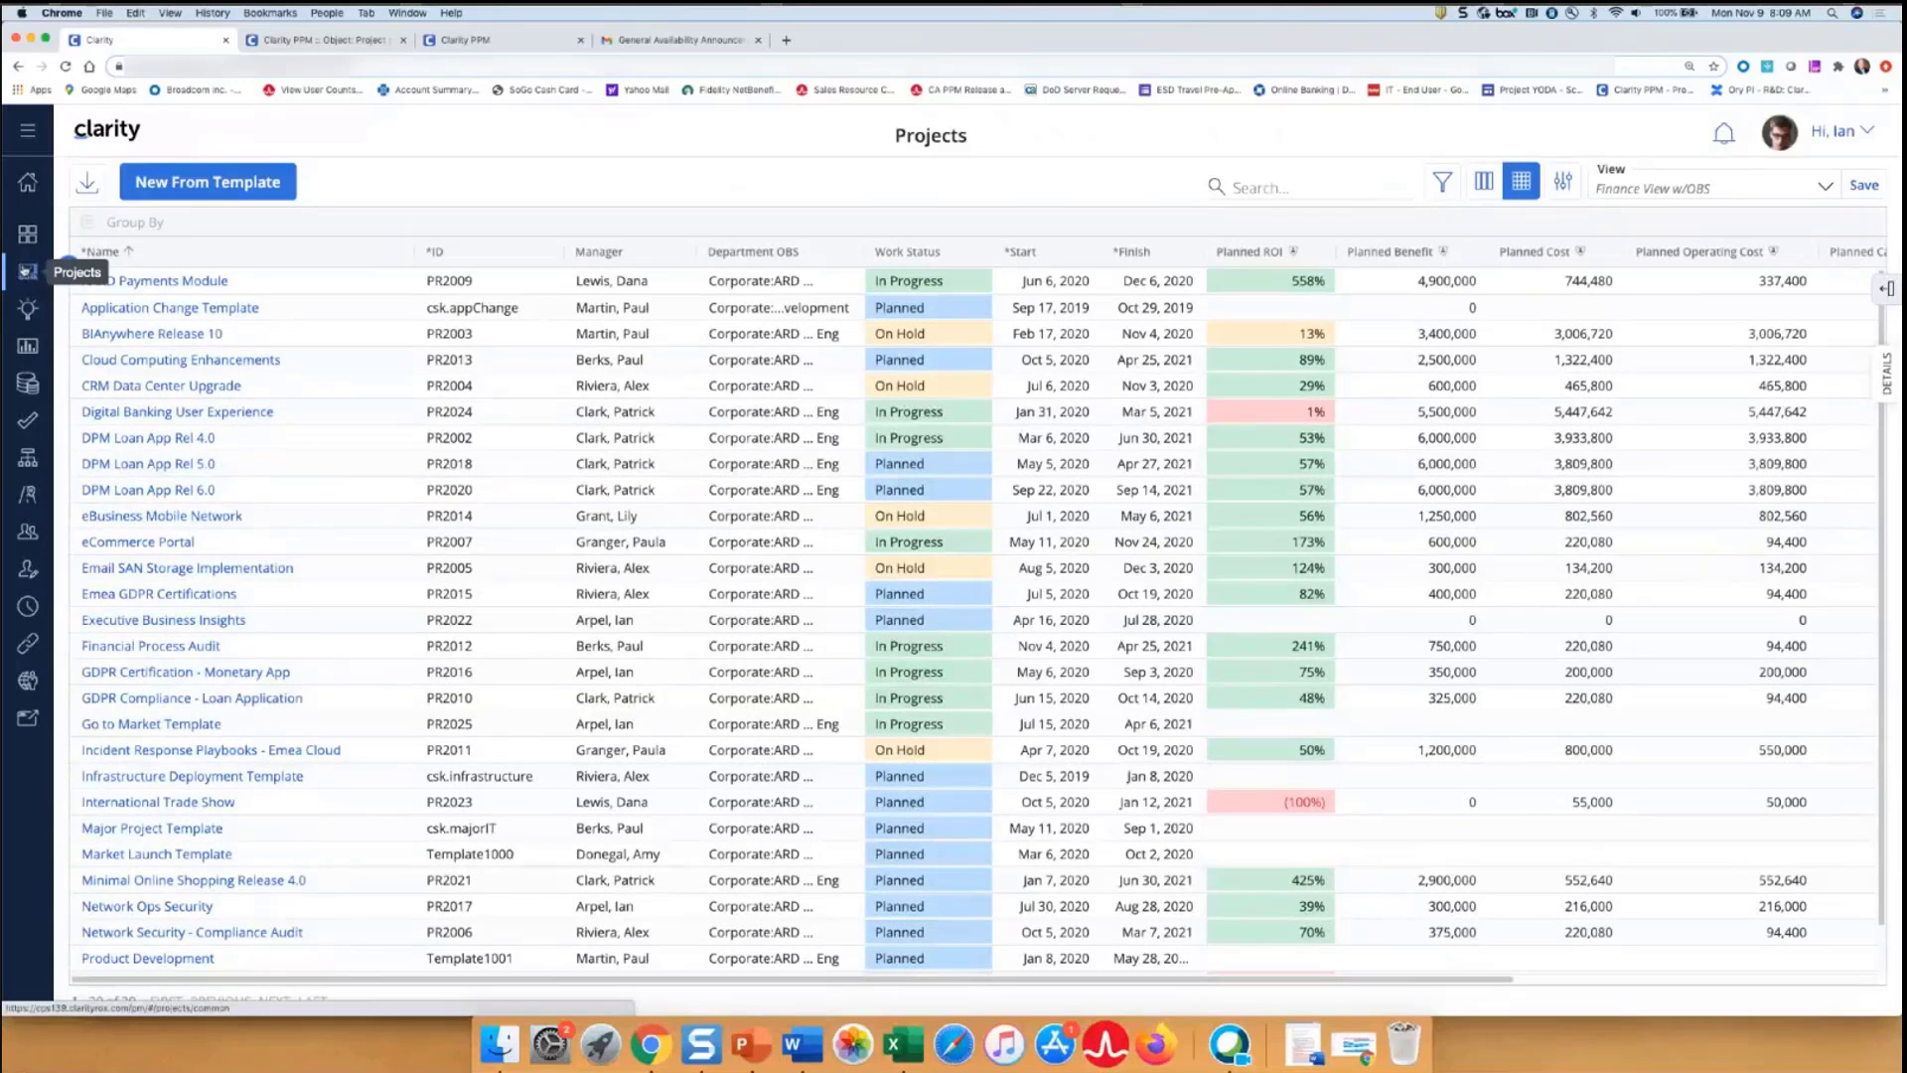
left_click(26, 268)
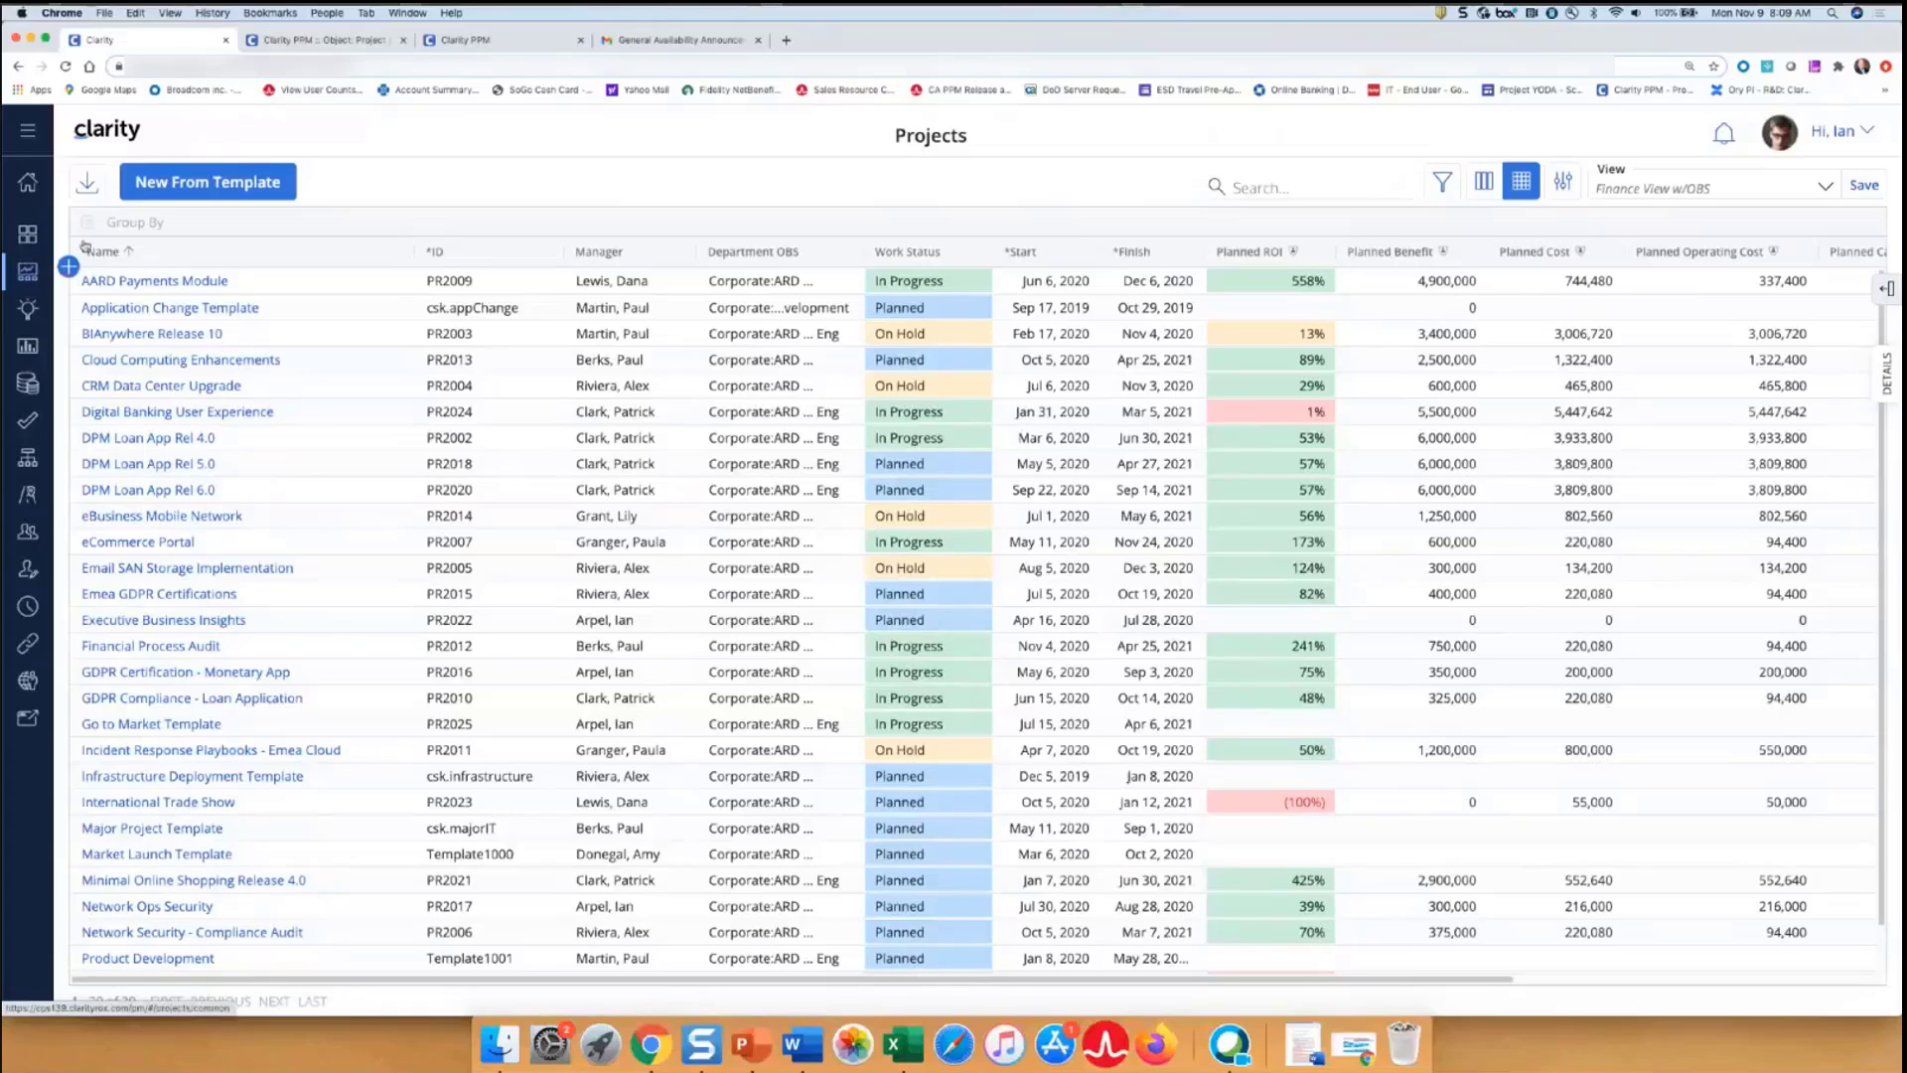
left_click(127, 283)
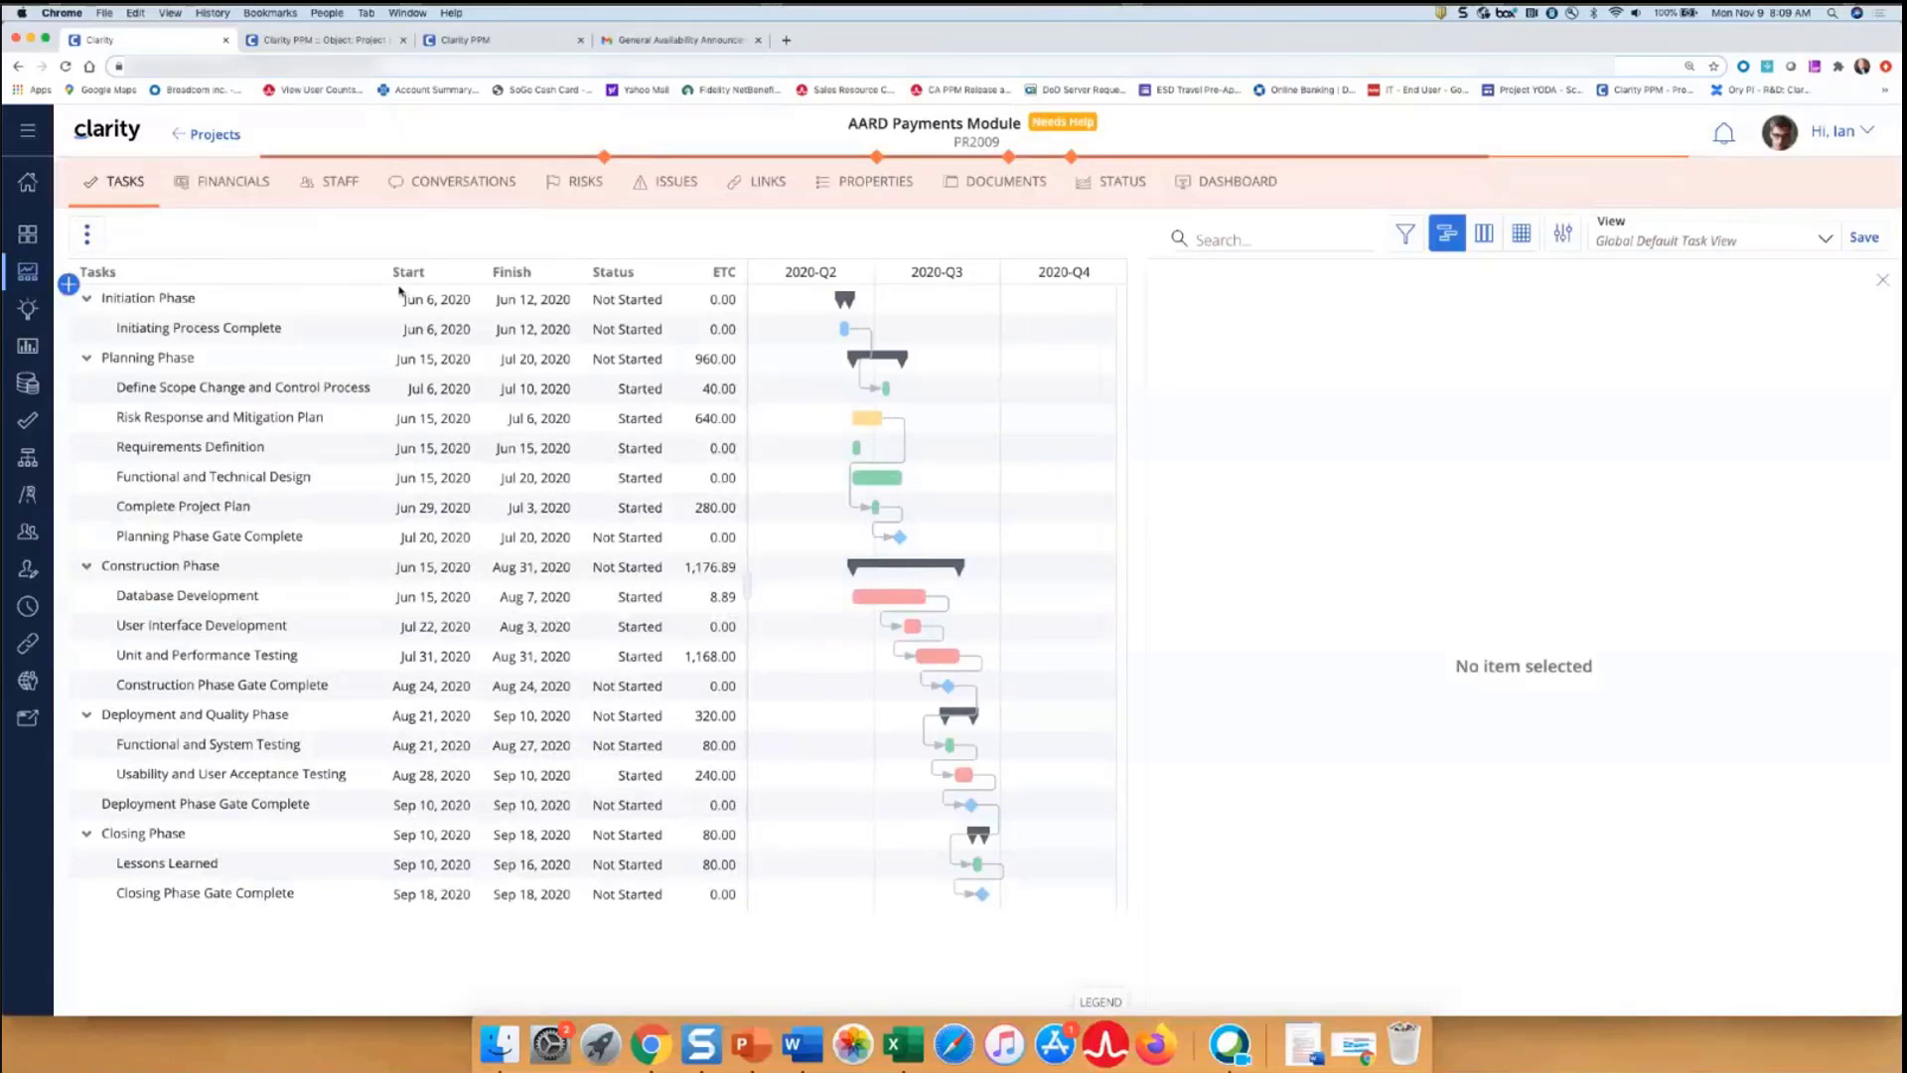
Show the details of the Initiating Process Complete task, search the configurable fields for "gui", and close the details
left_click(240, 335)
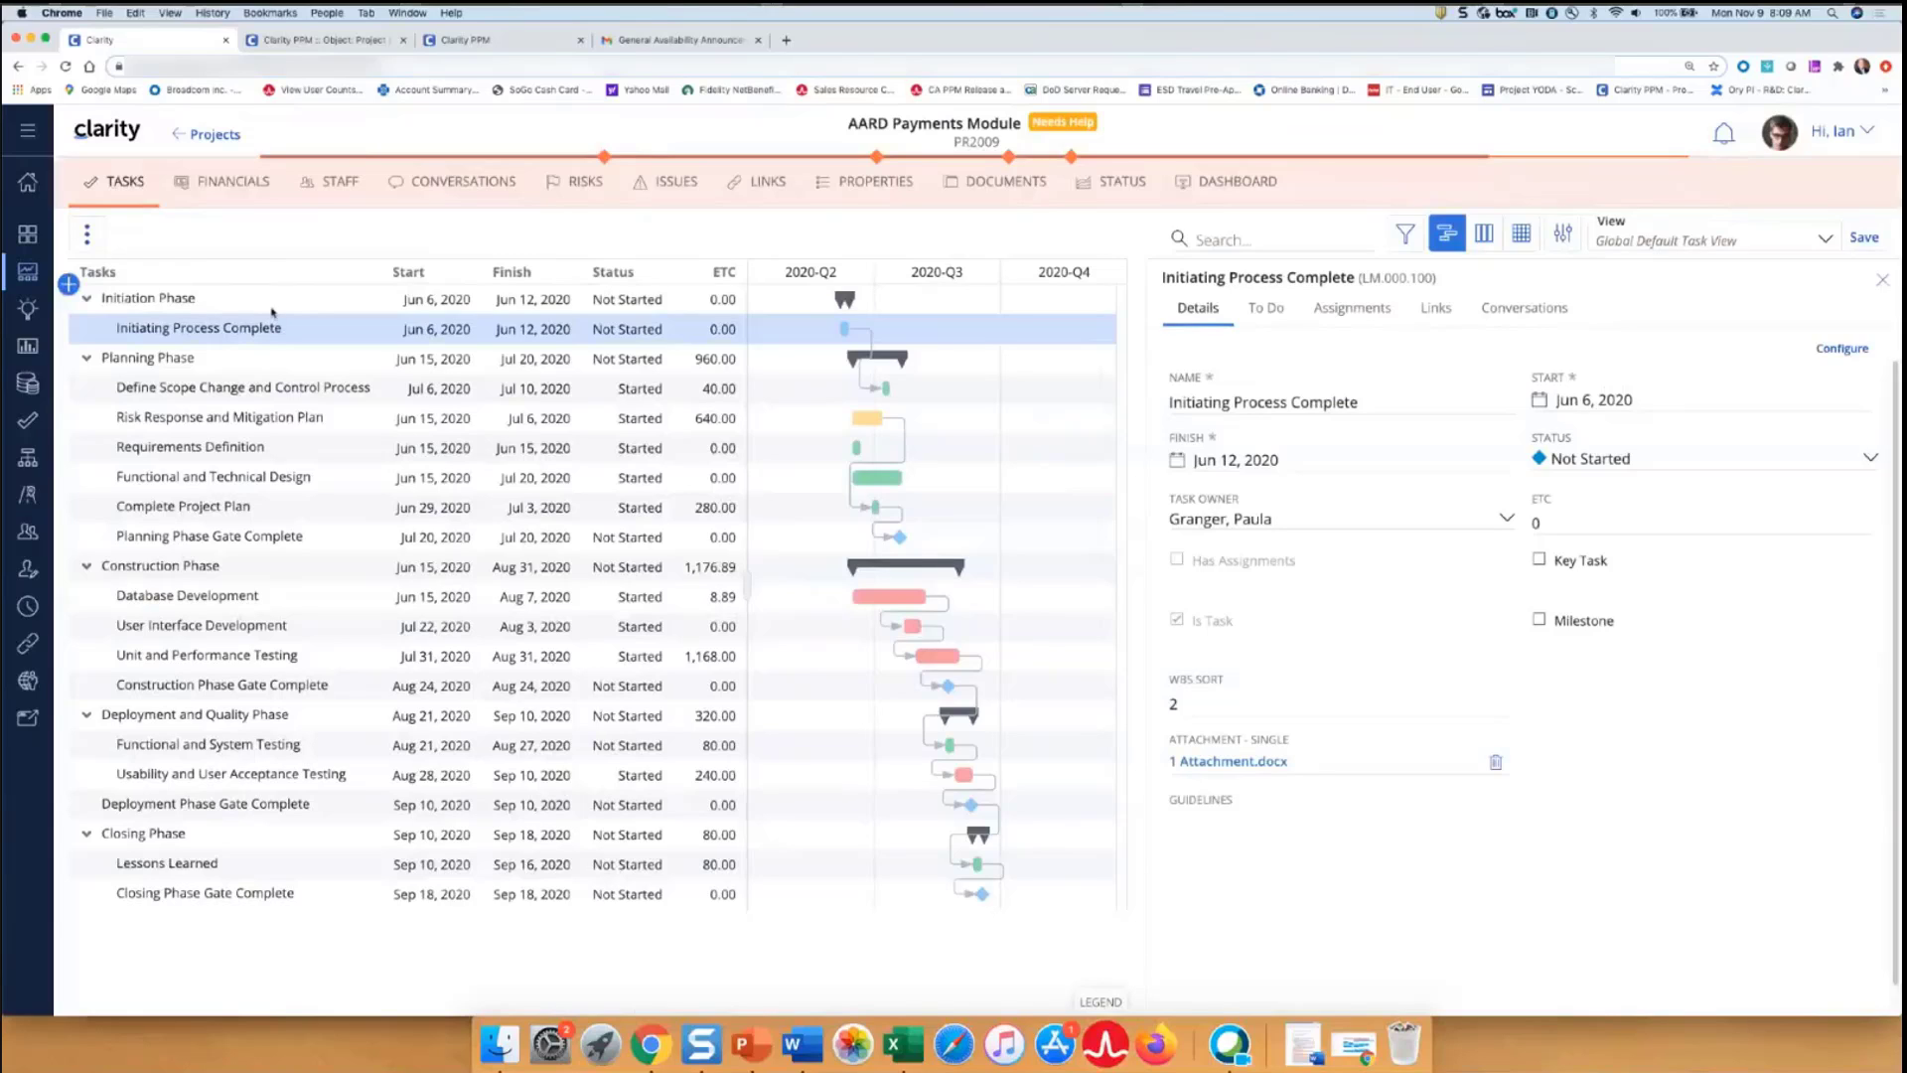
left_click(1844, 350)
type("gui")
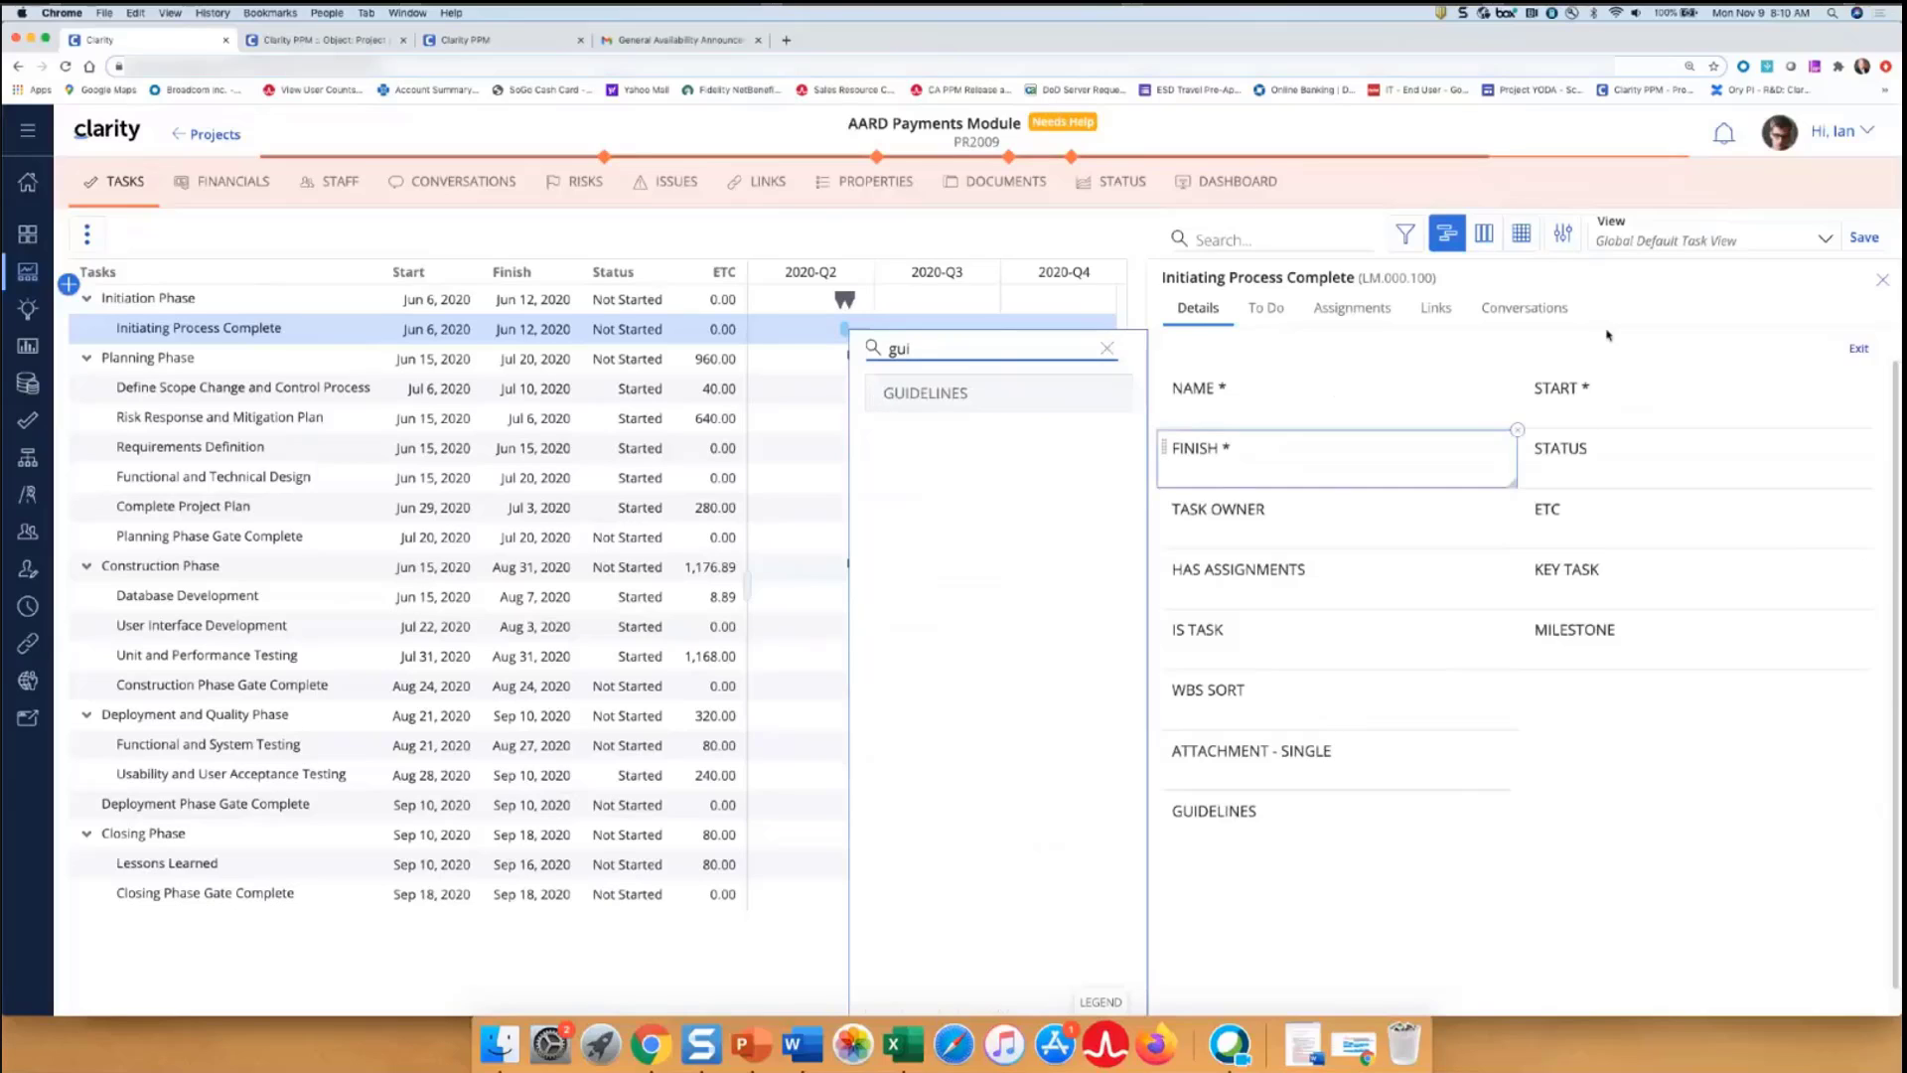
left_click(1881, 283)
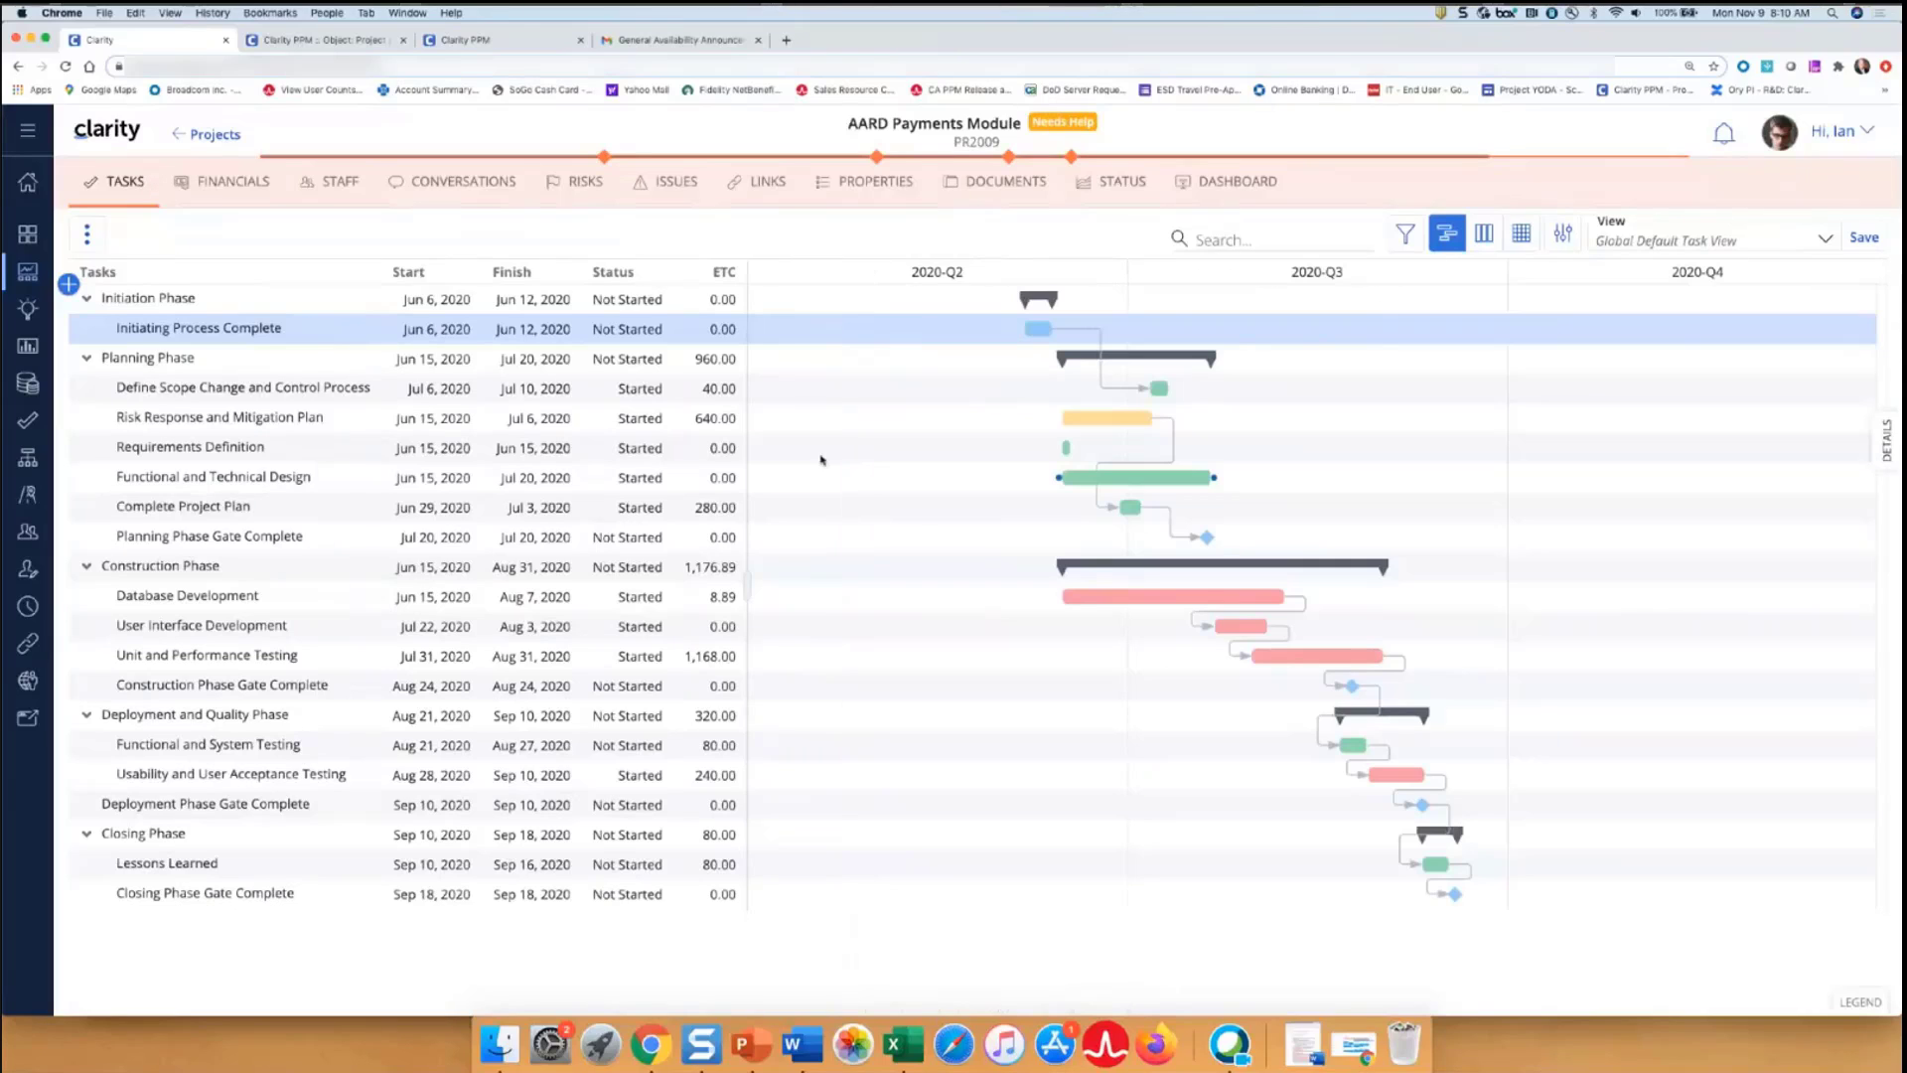
Reopen the details of Initiating Process Complete, look over its fields, and search the configurable fields for "guid"
left_click(1887, 437)
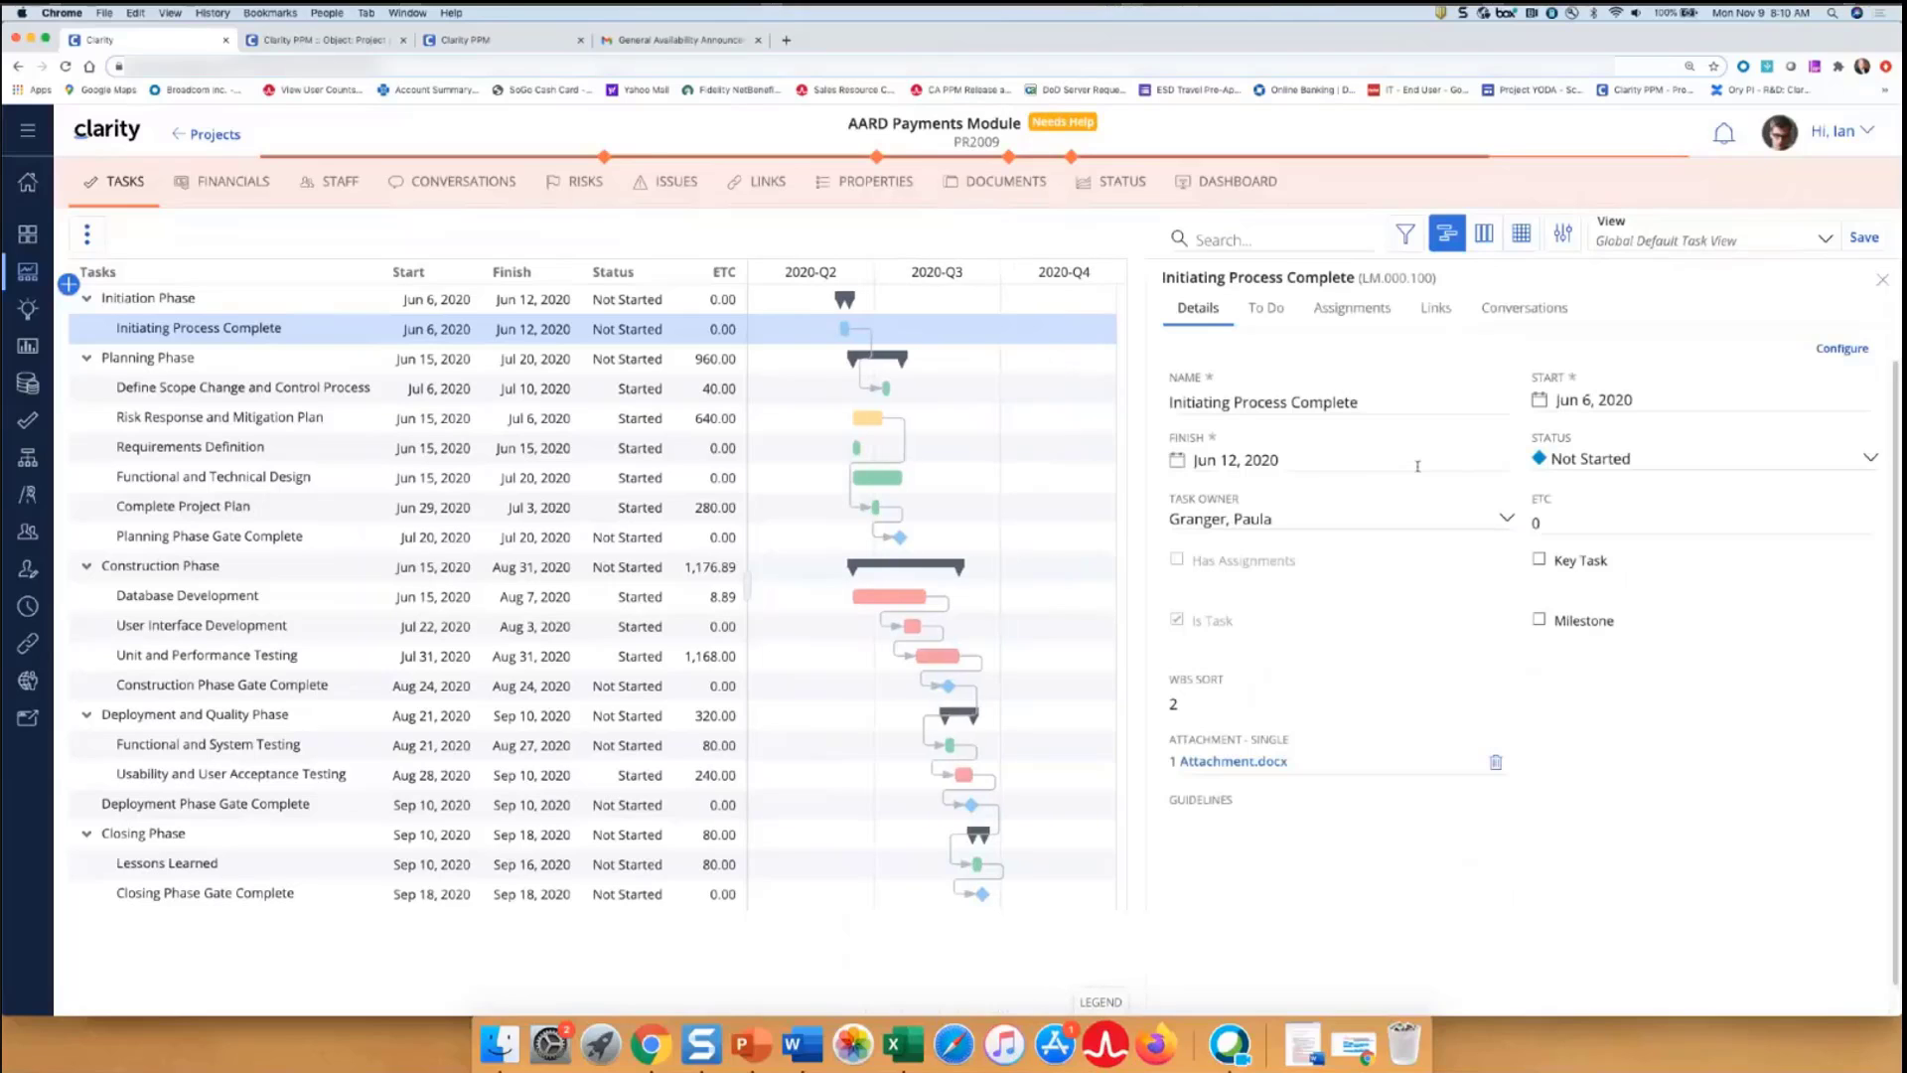
scroll(1476, 547, "down", 1)
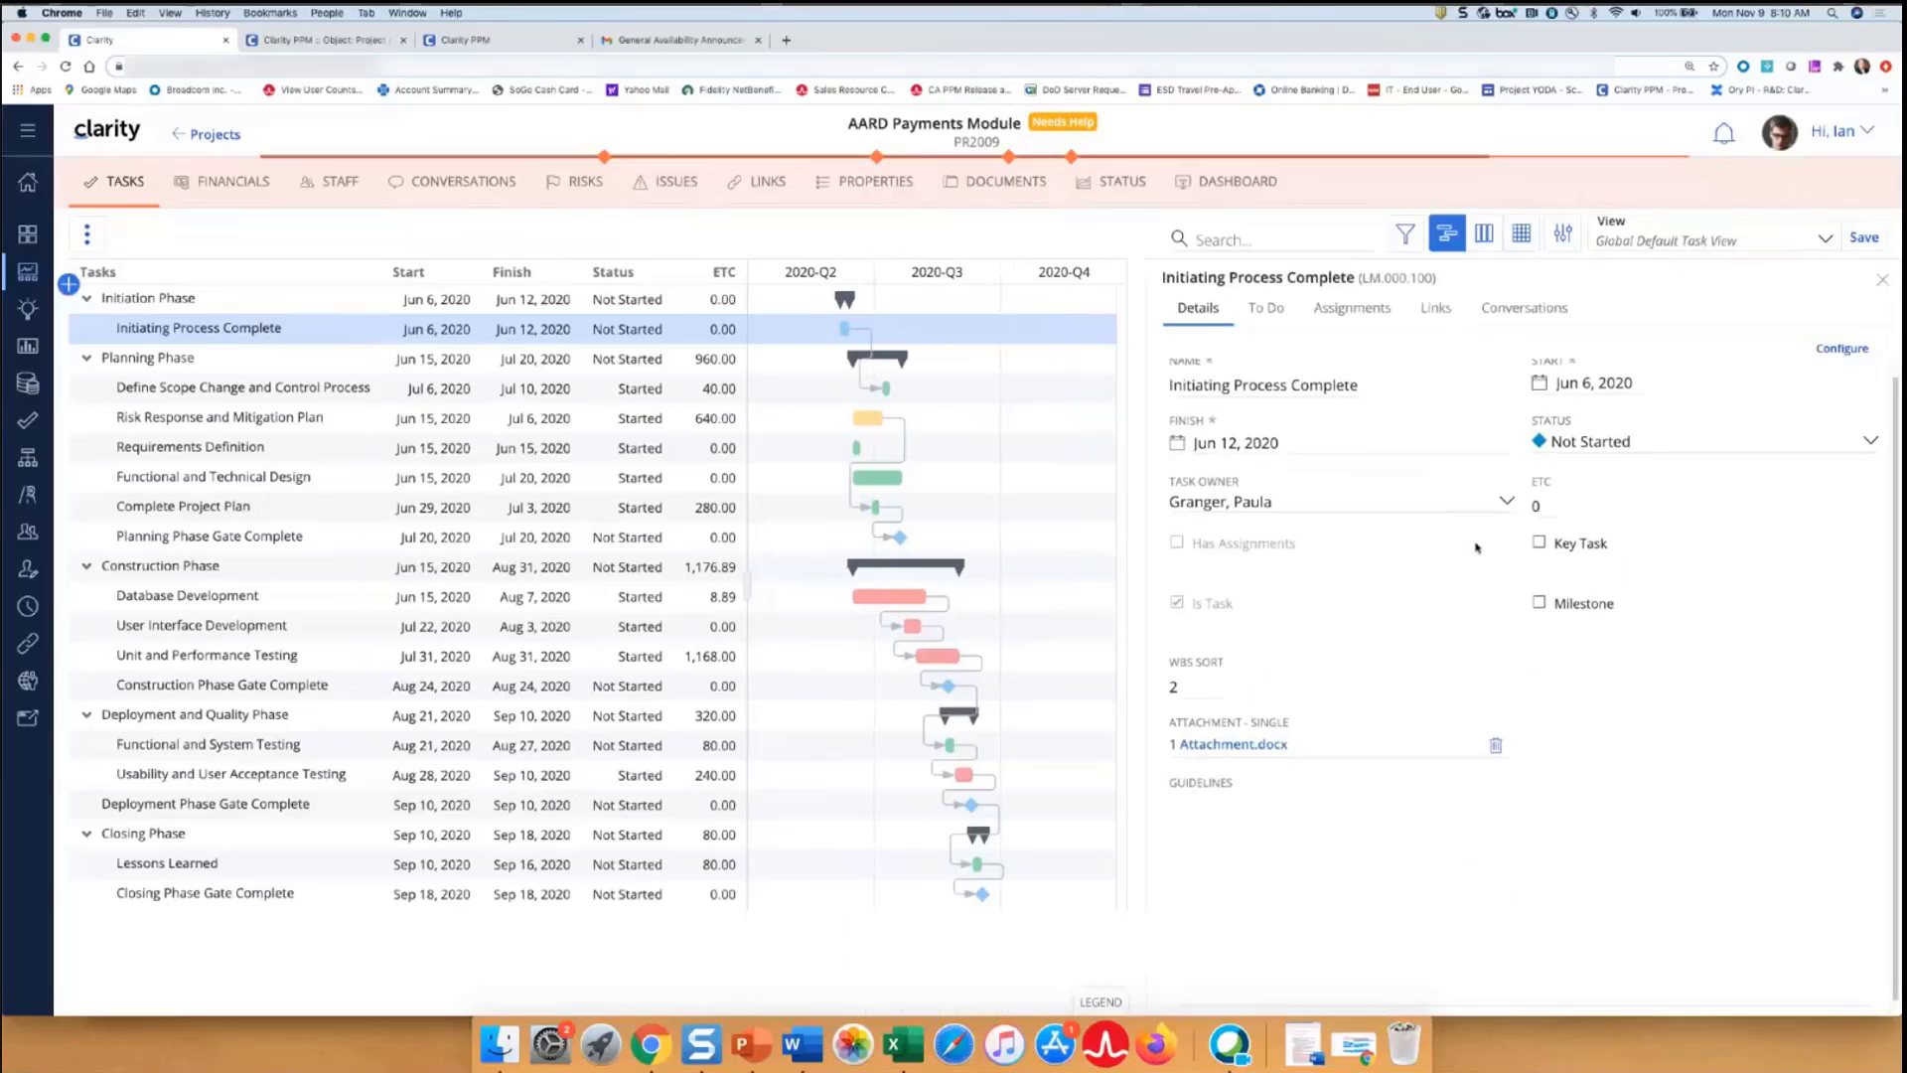
scroll(1477, 547, "up", 1)
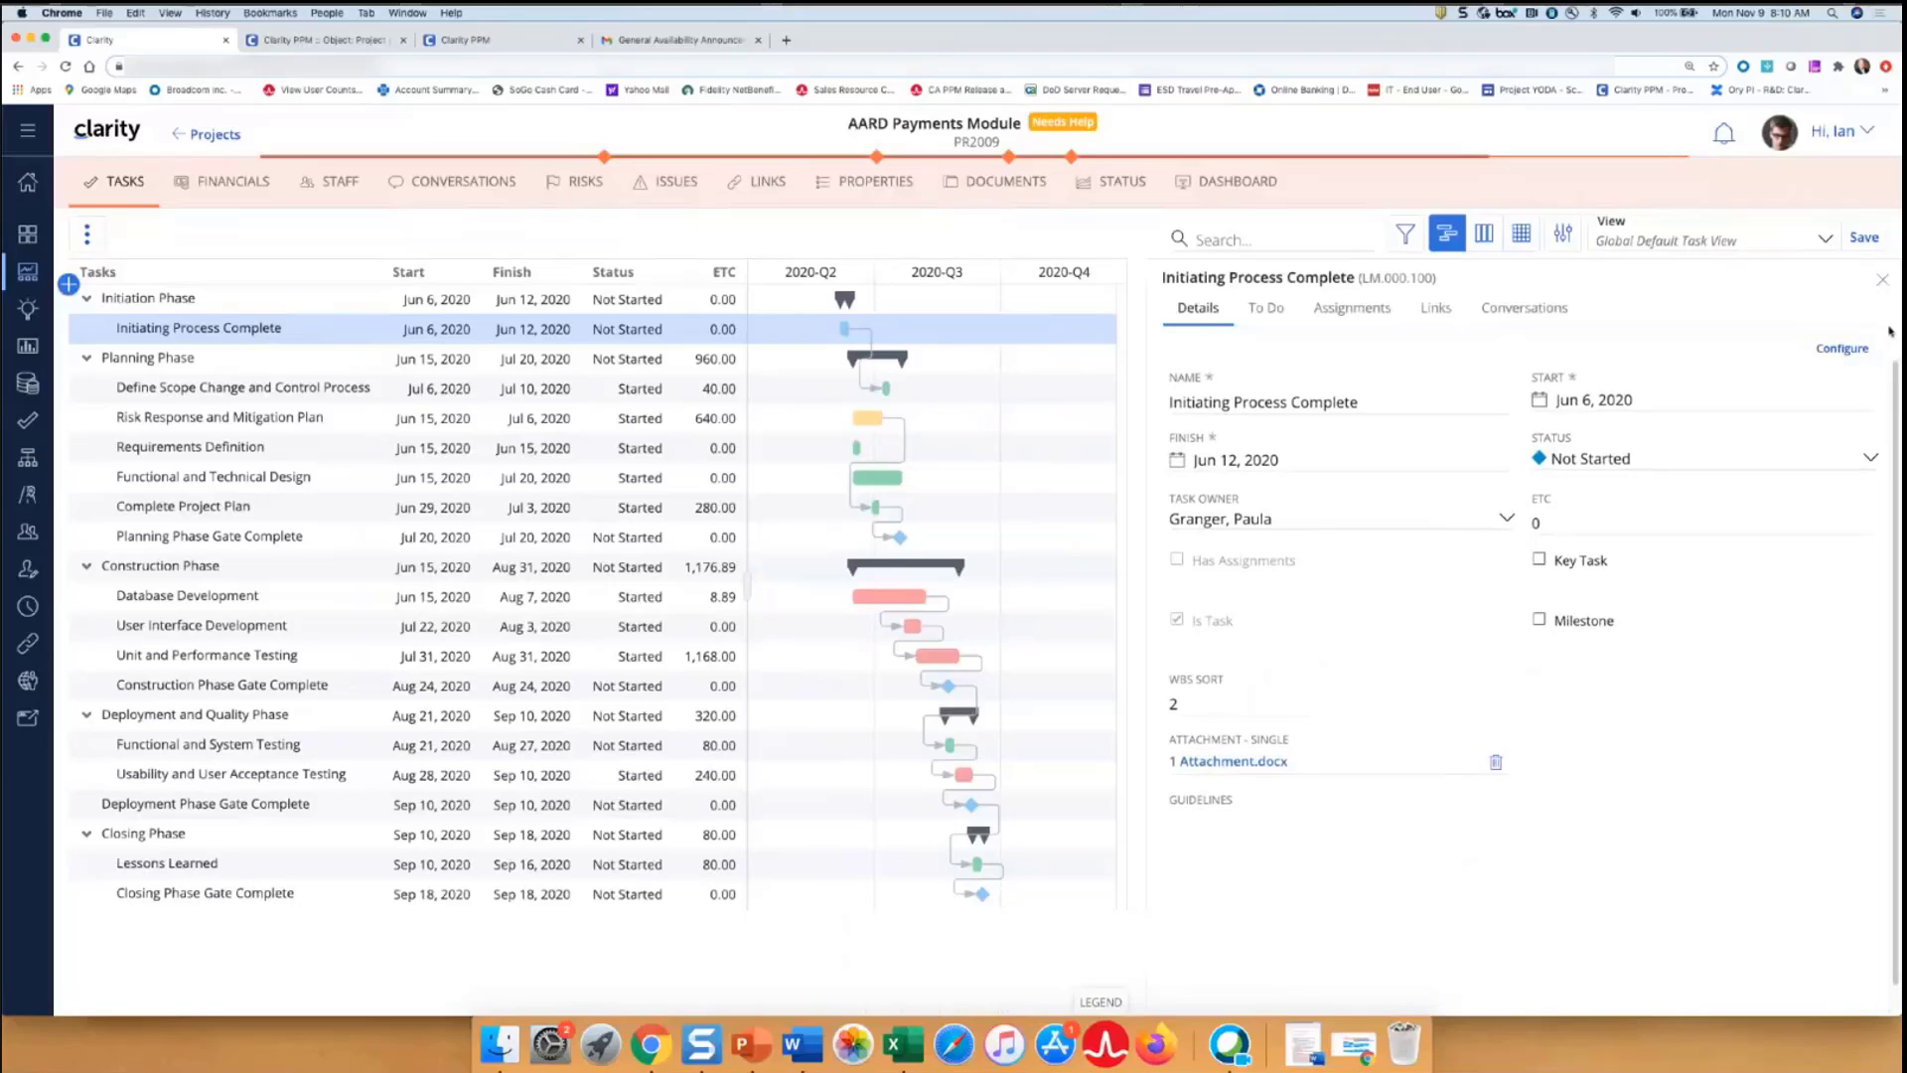
left_click(1843, 348)
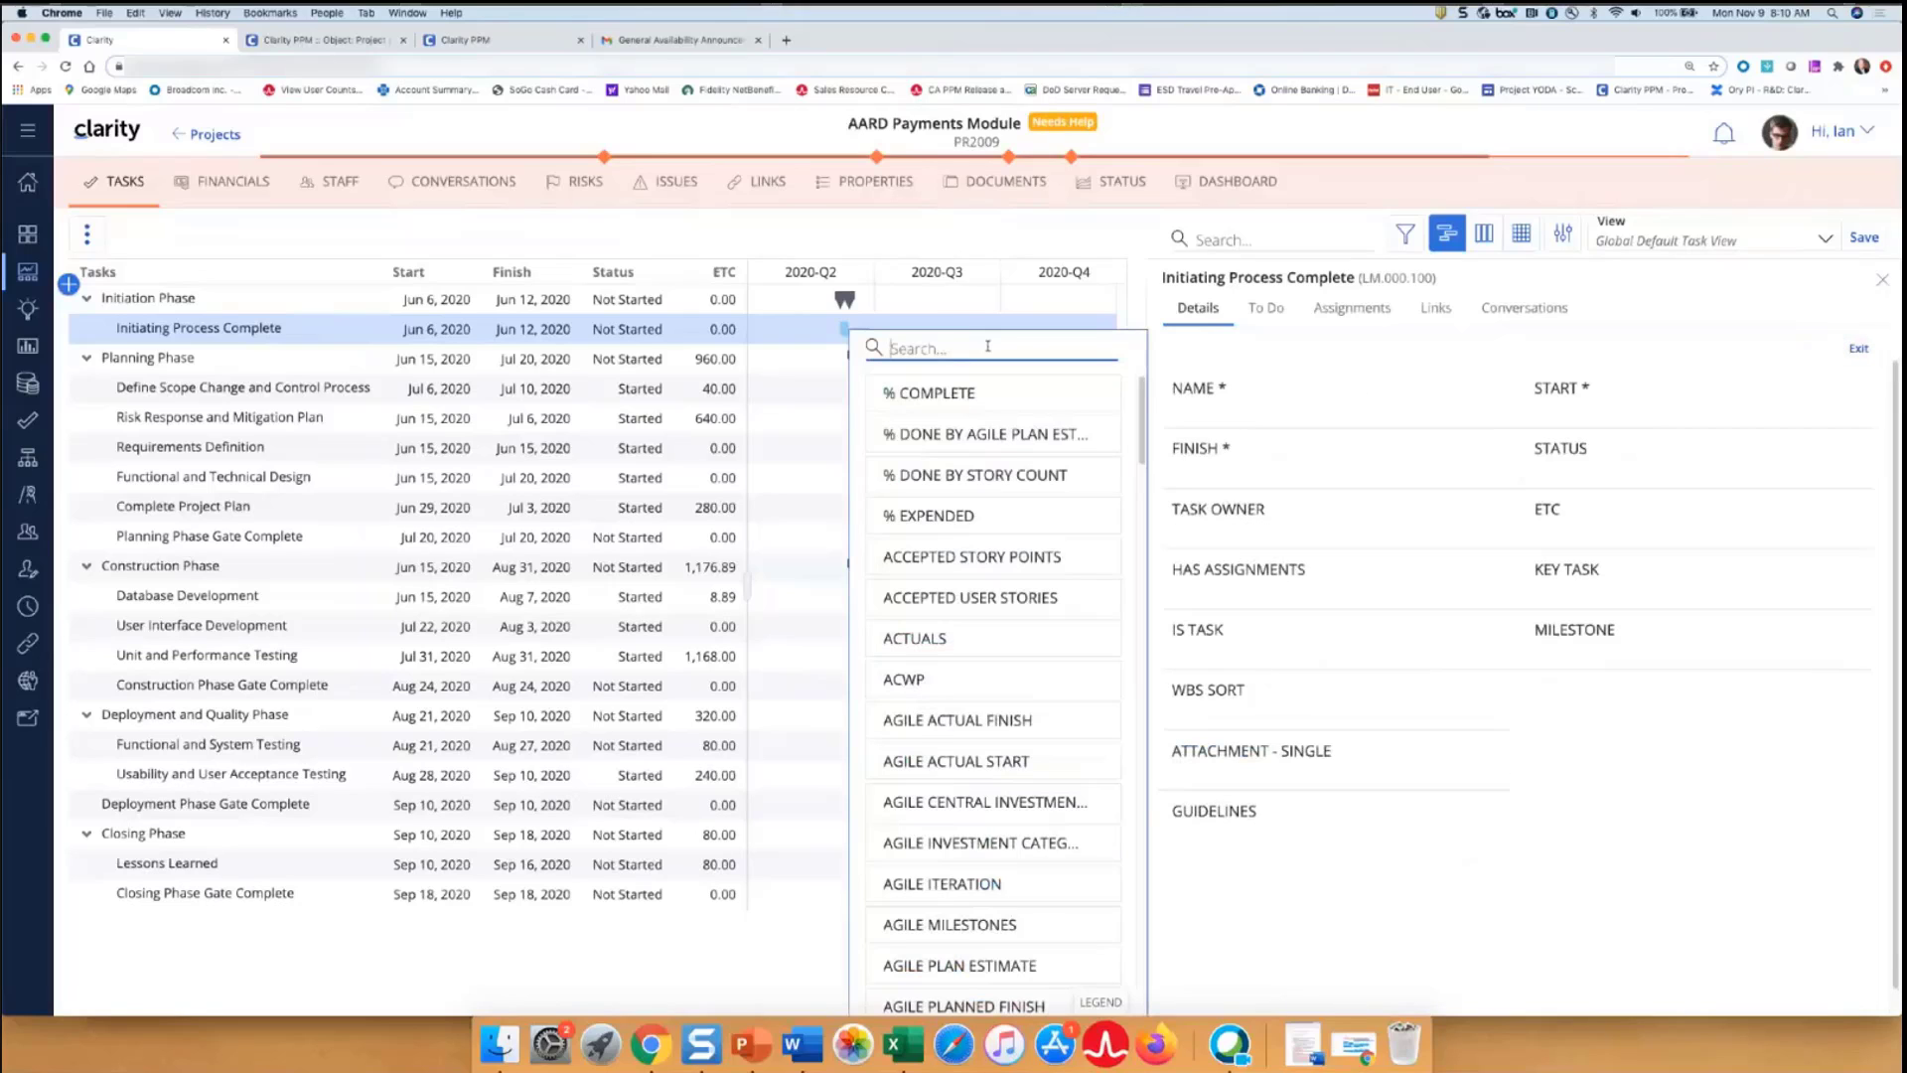
type("guid")
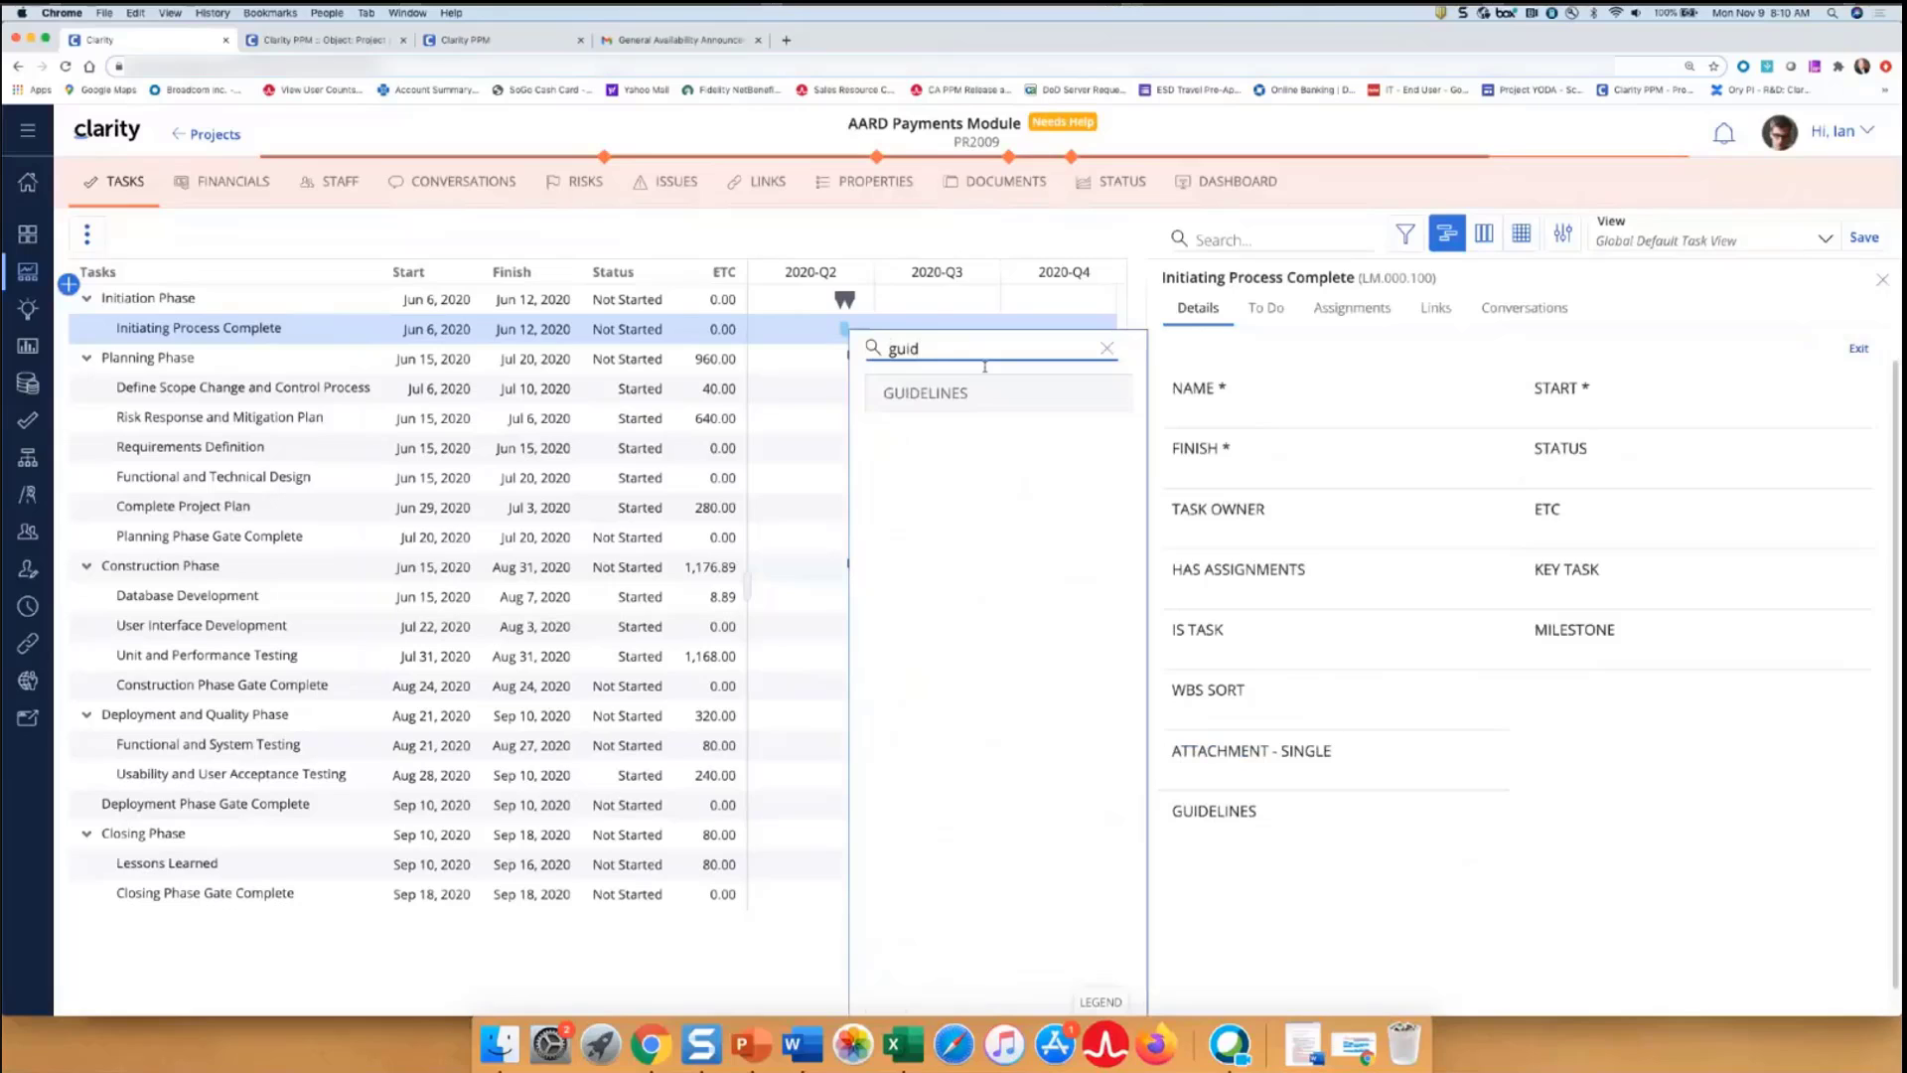
Select the Define Scope Change and Control Process task and leave details configuration to view its Guidelines field
left_click(252, 389)
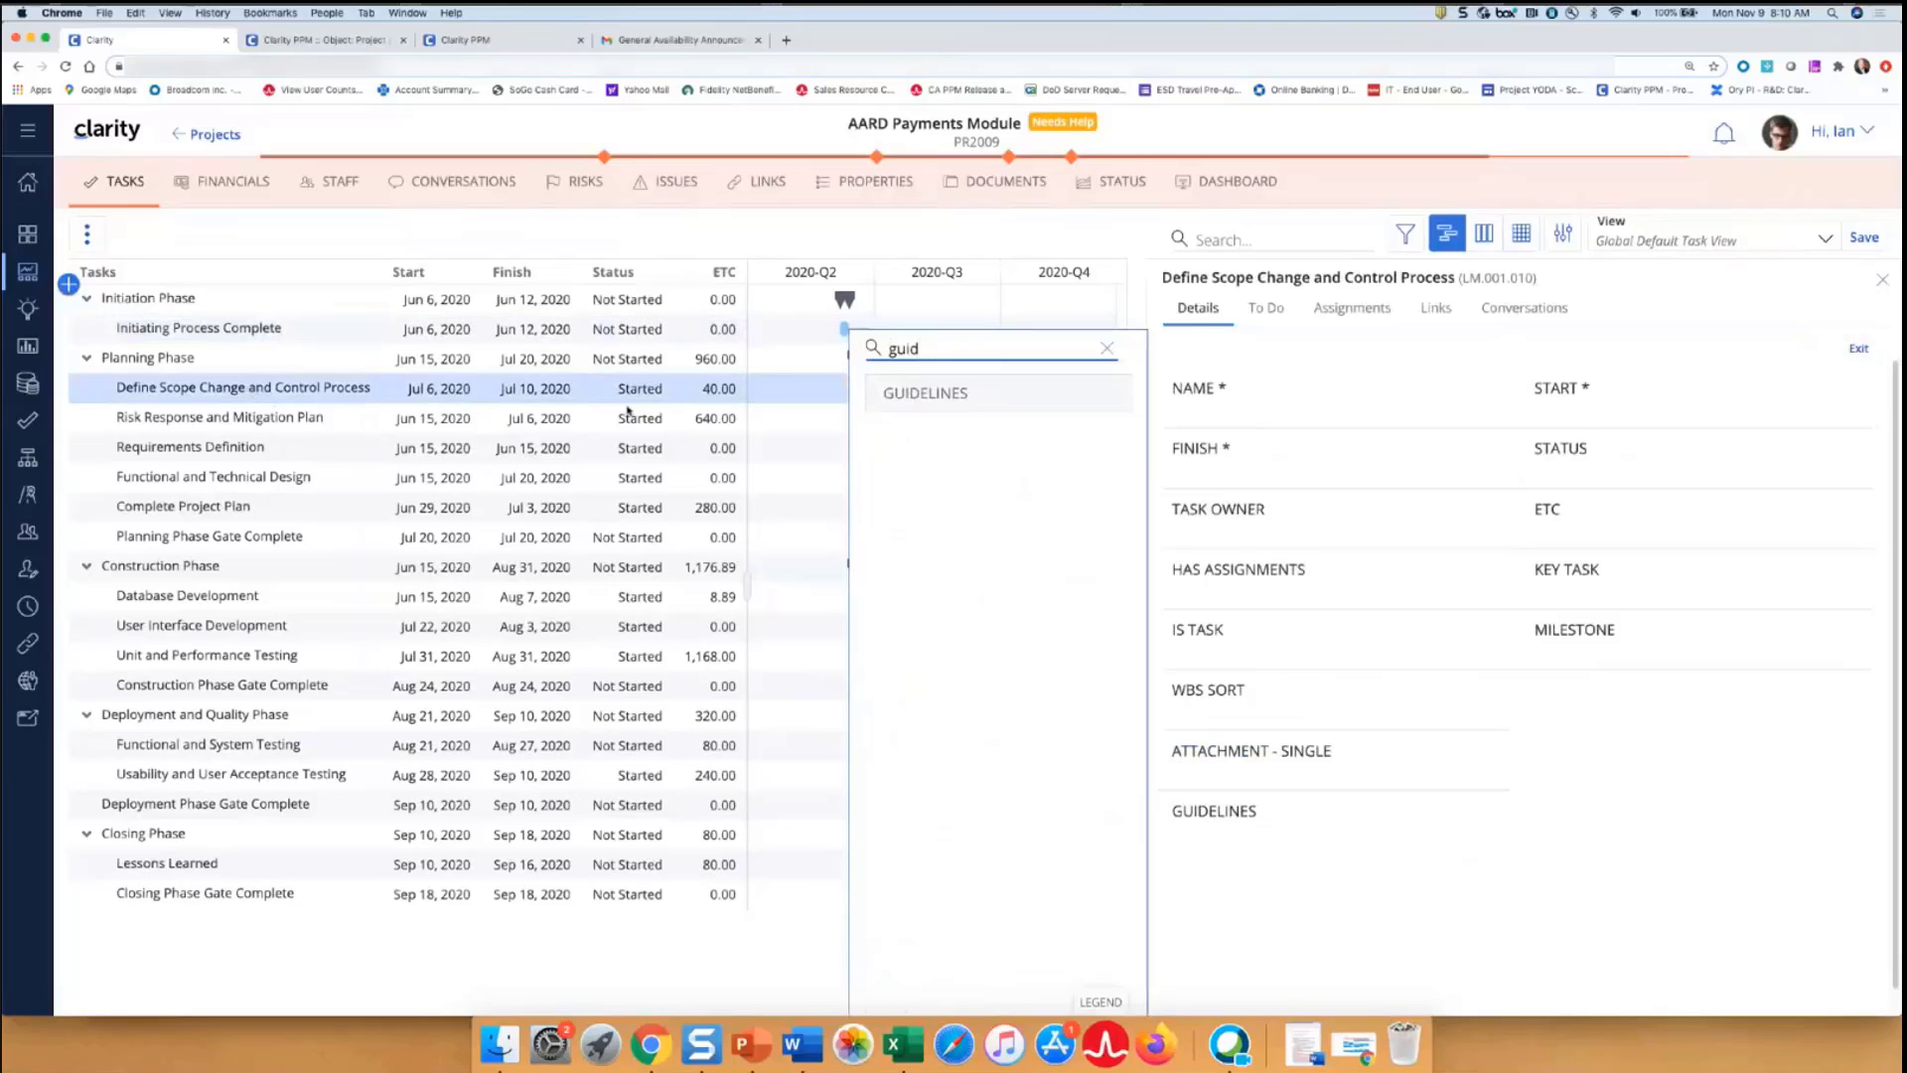
left_click(1106, 348)
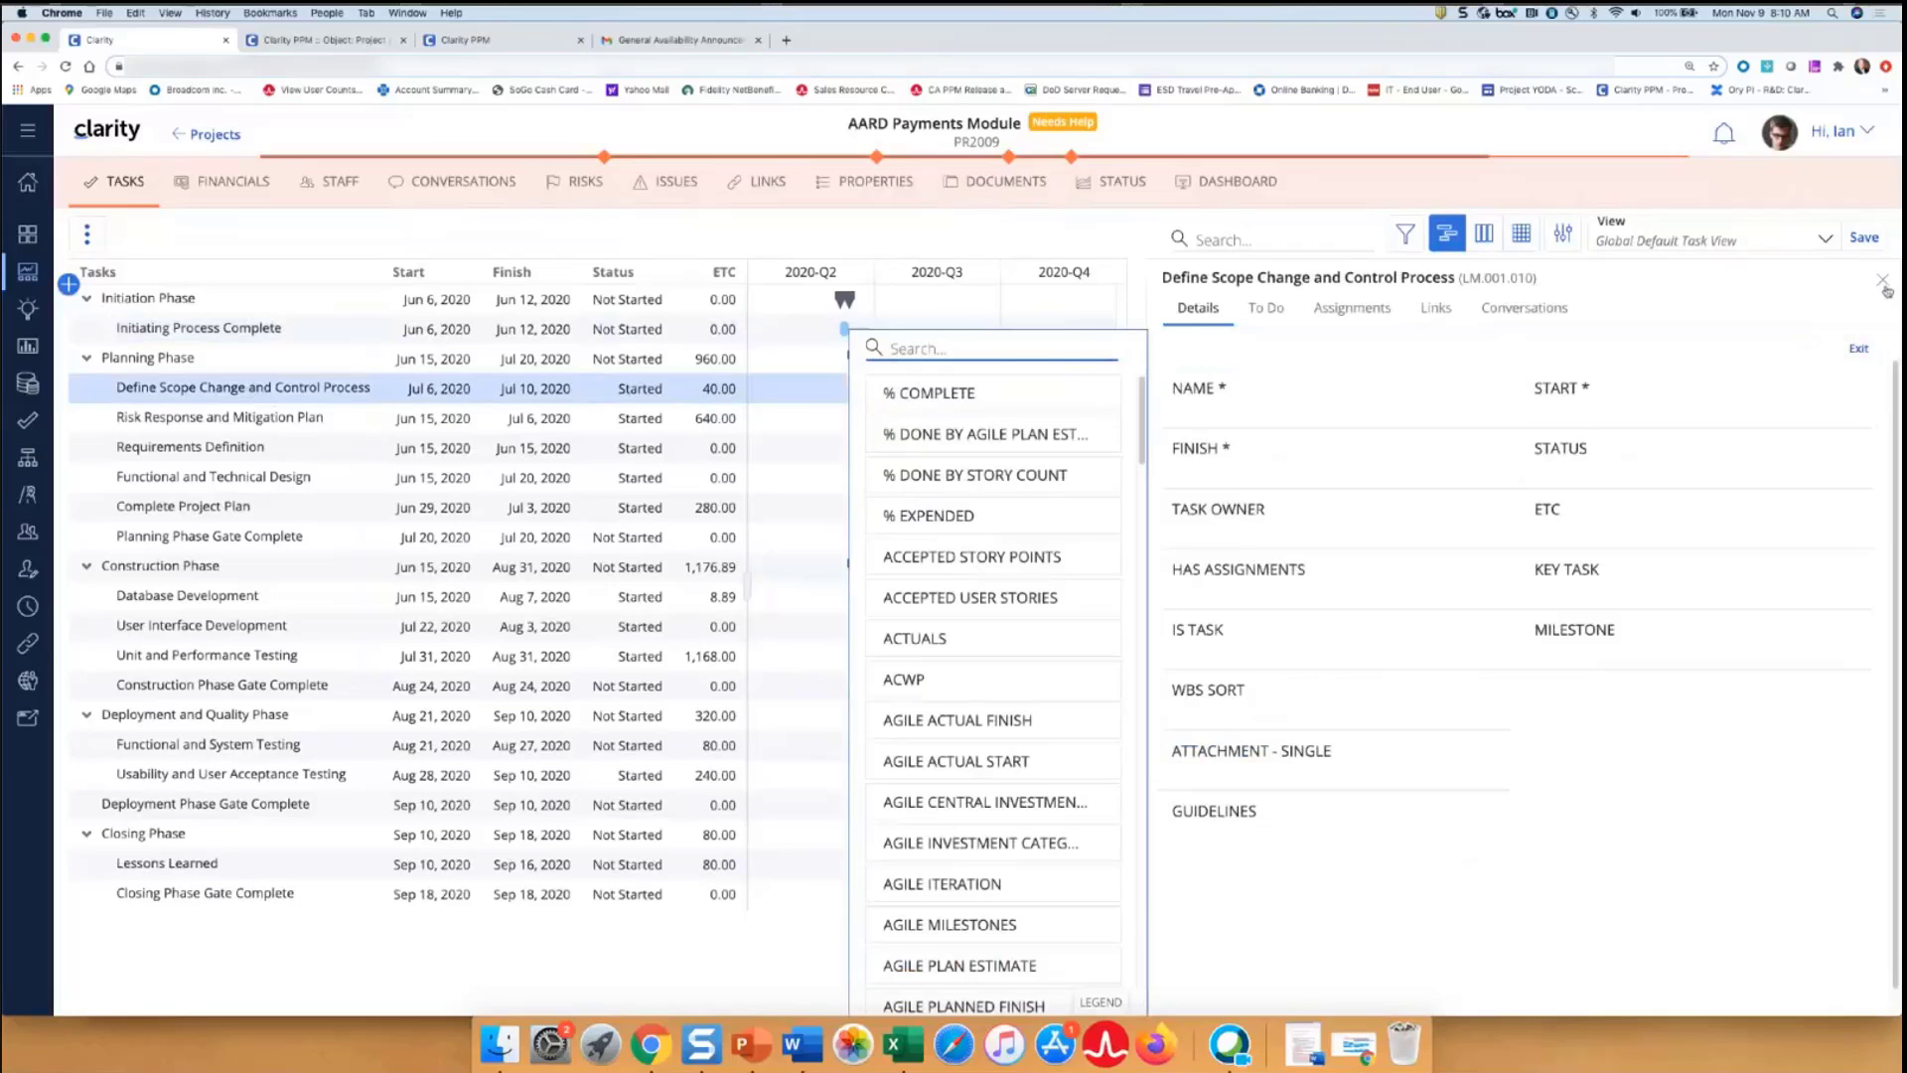
left_click(1858, 347)
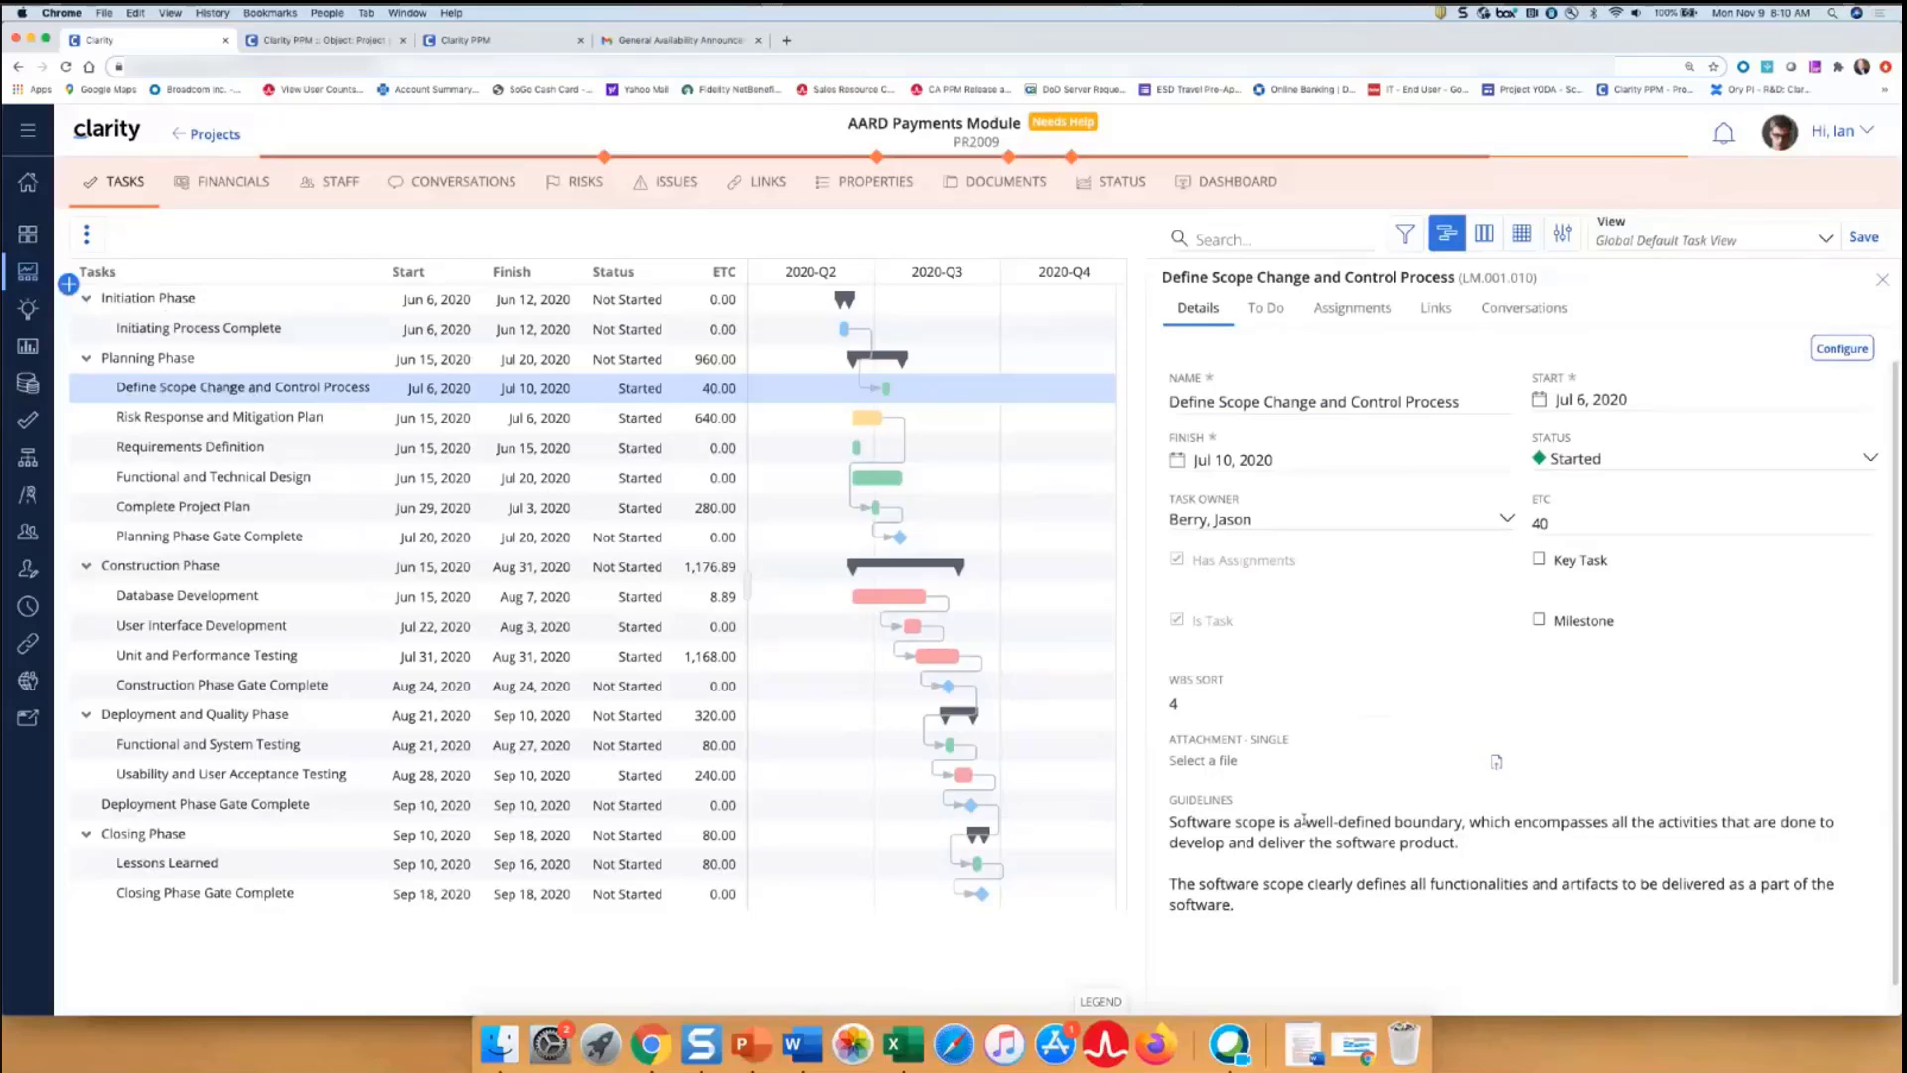
Show the tasks in the grid layout and read the full Guidelines text of Define Scope Change and Control Process
left_click(1883, 280)
left_click(1520, 237)
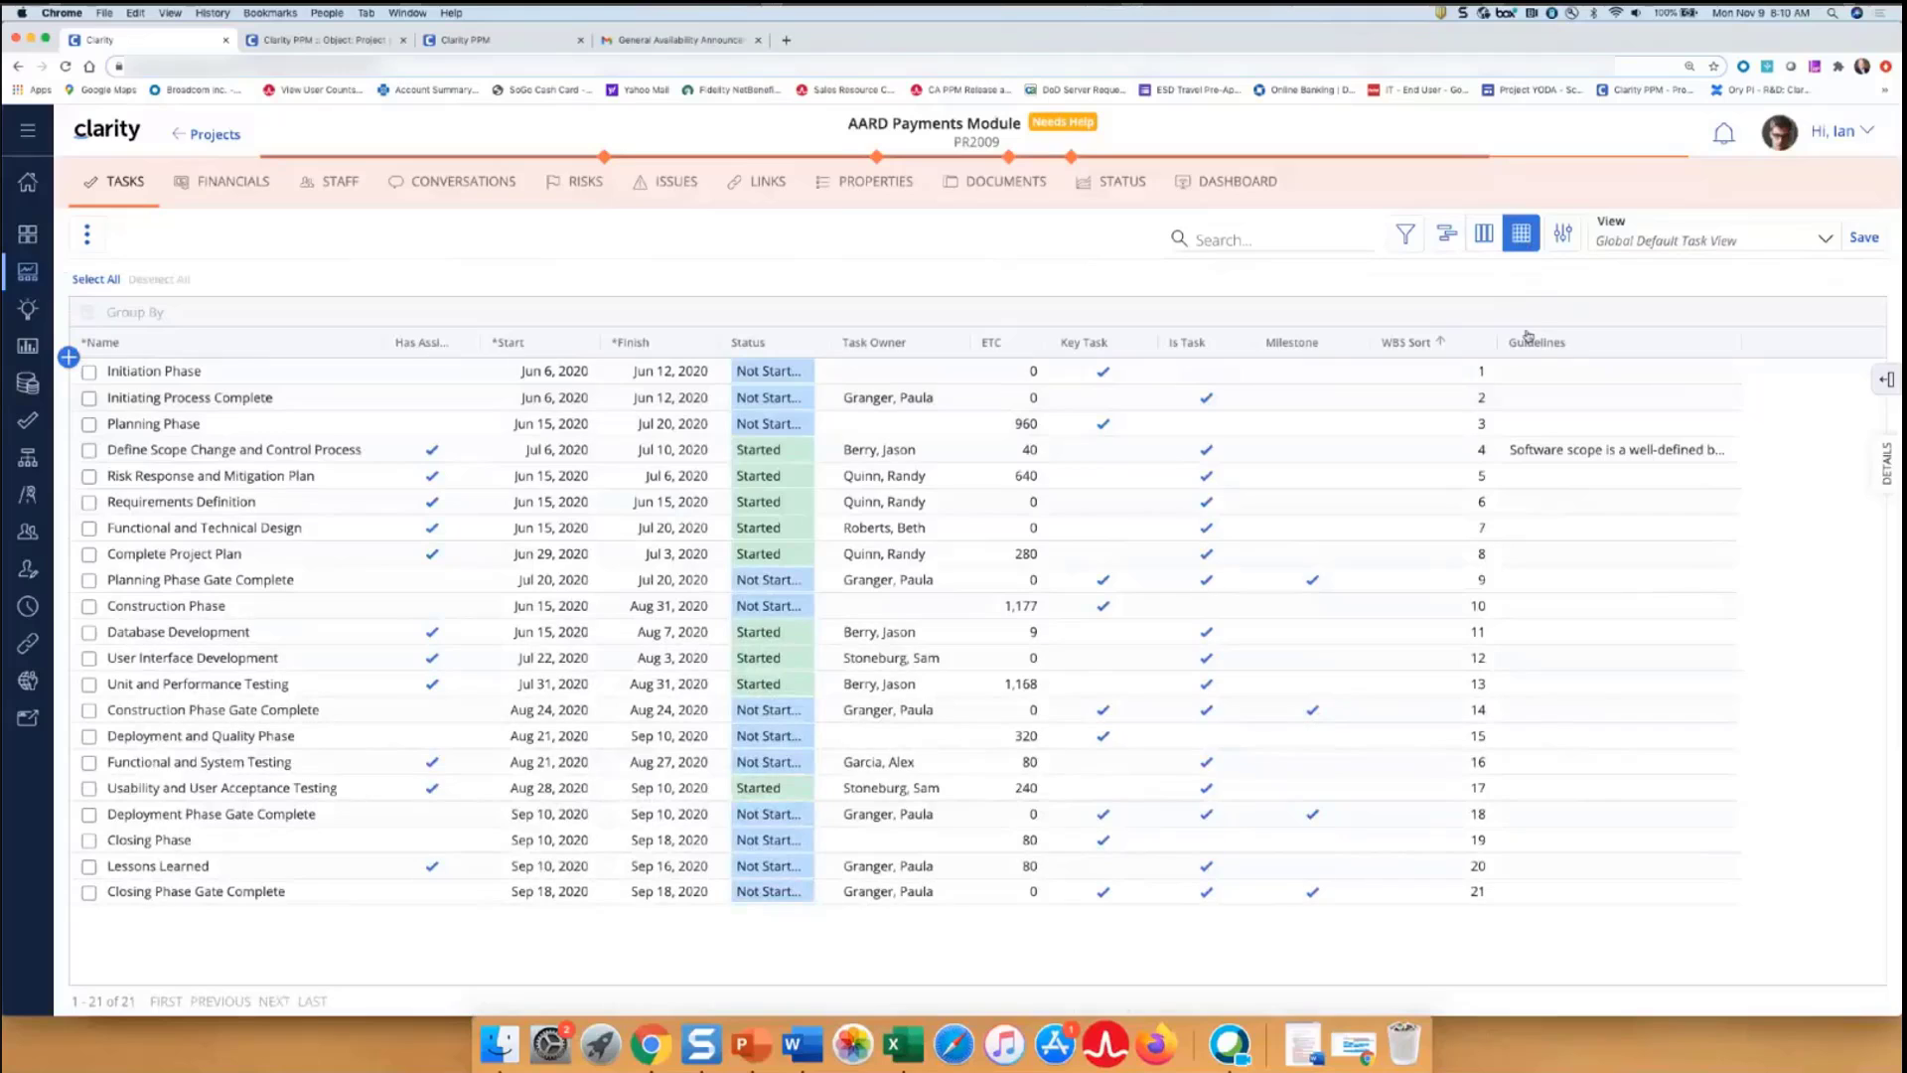
left_click(1553, 449)
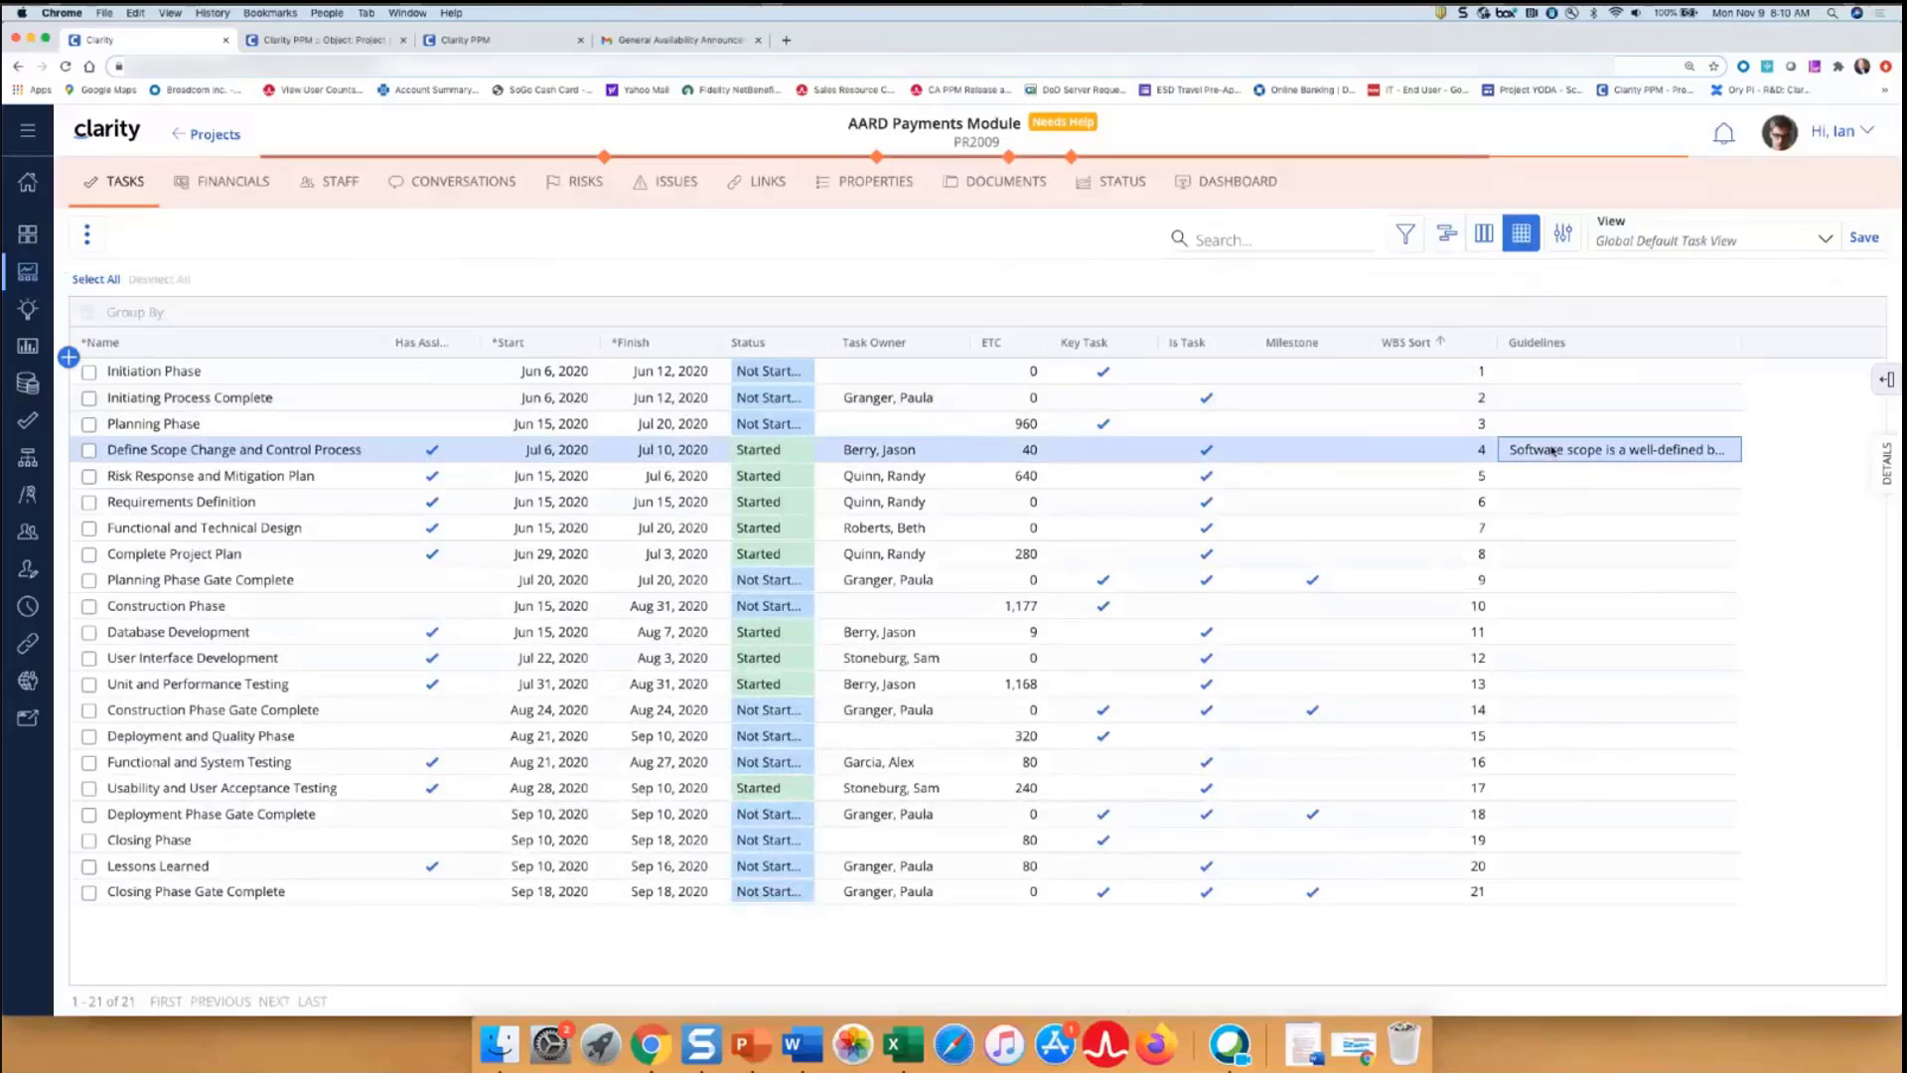
left_click(1552, 450)
left_click_drag(1526, 487, 1688, 548)
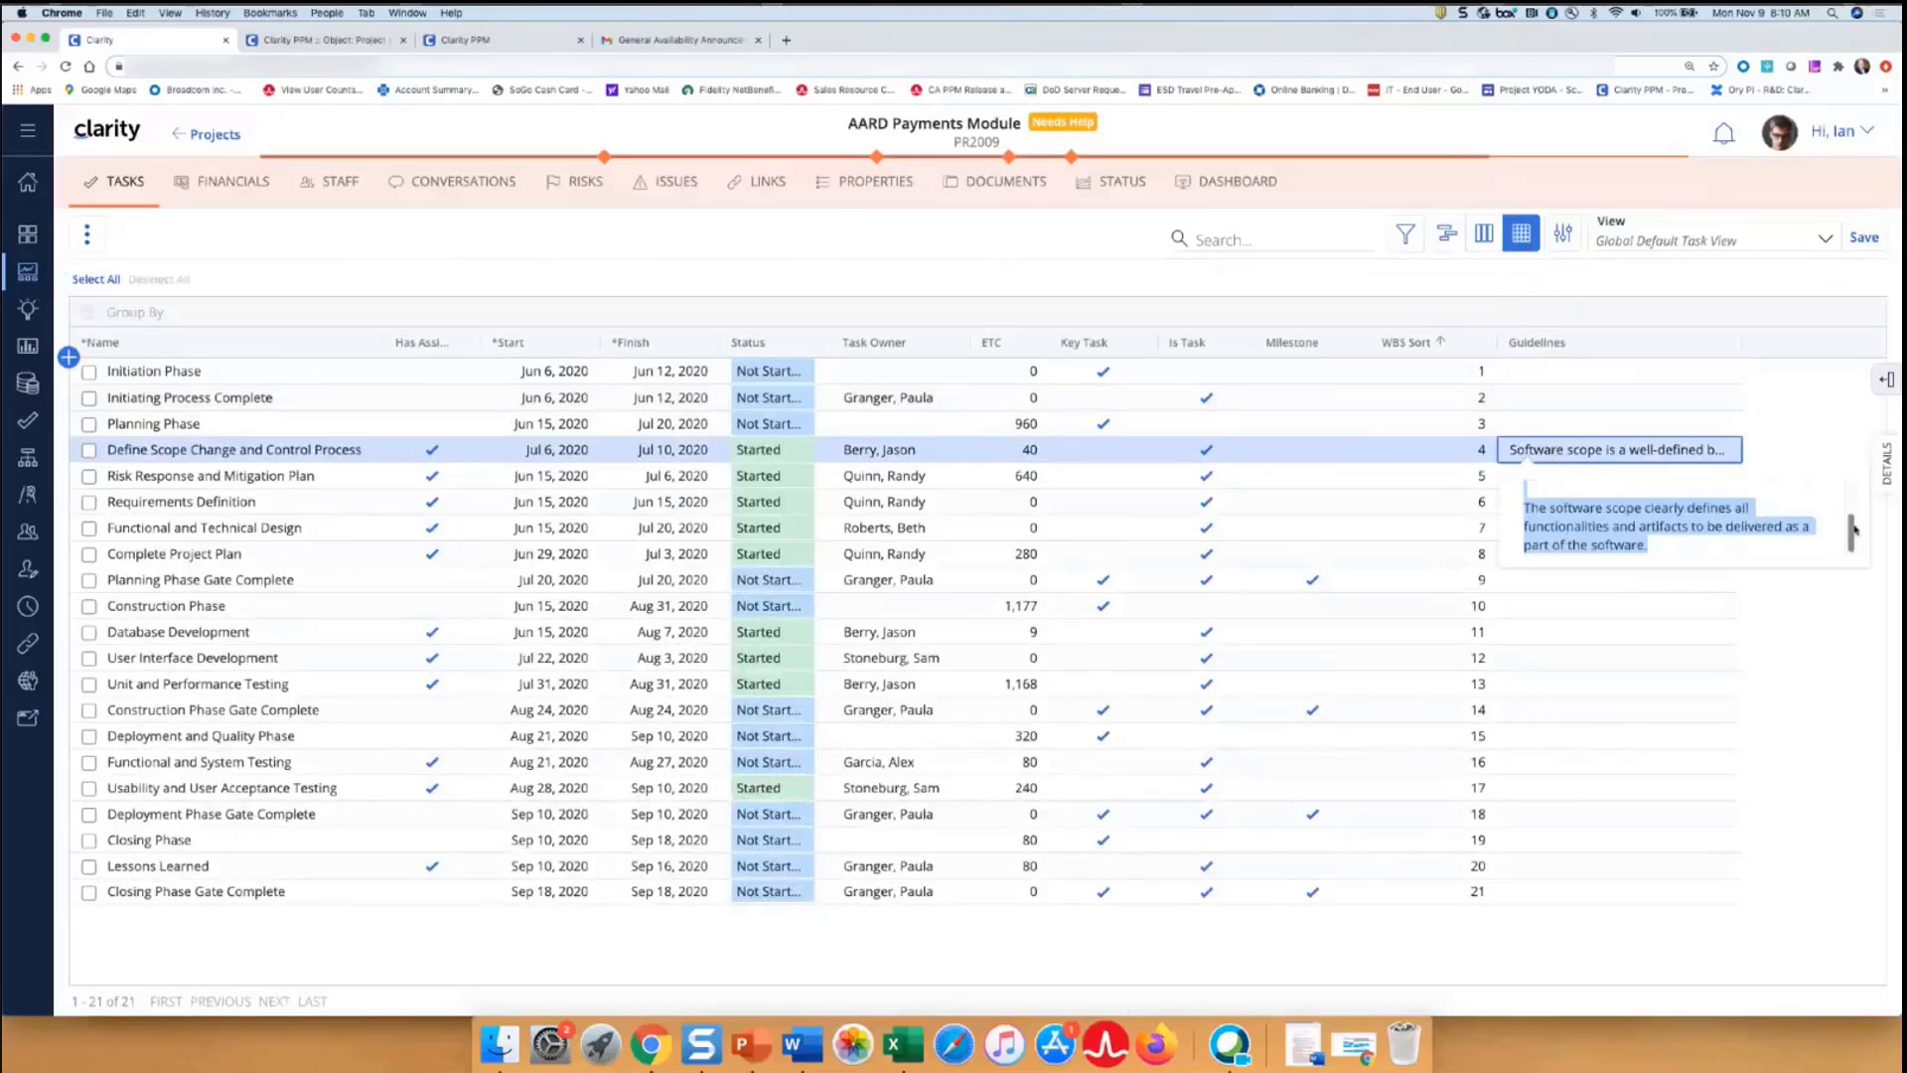
left_click_drag(1854, 529, 1846, 496)
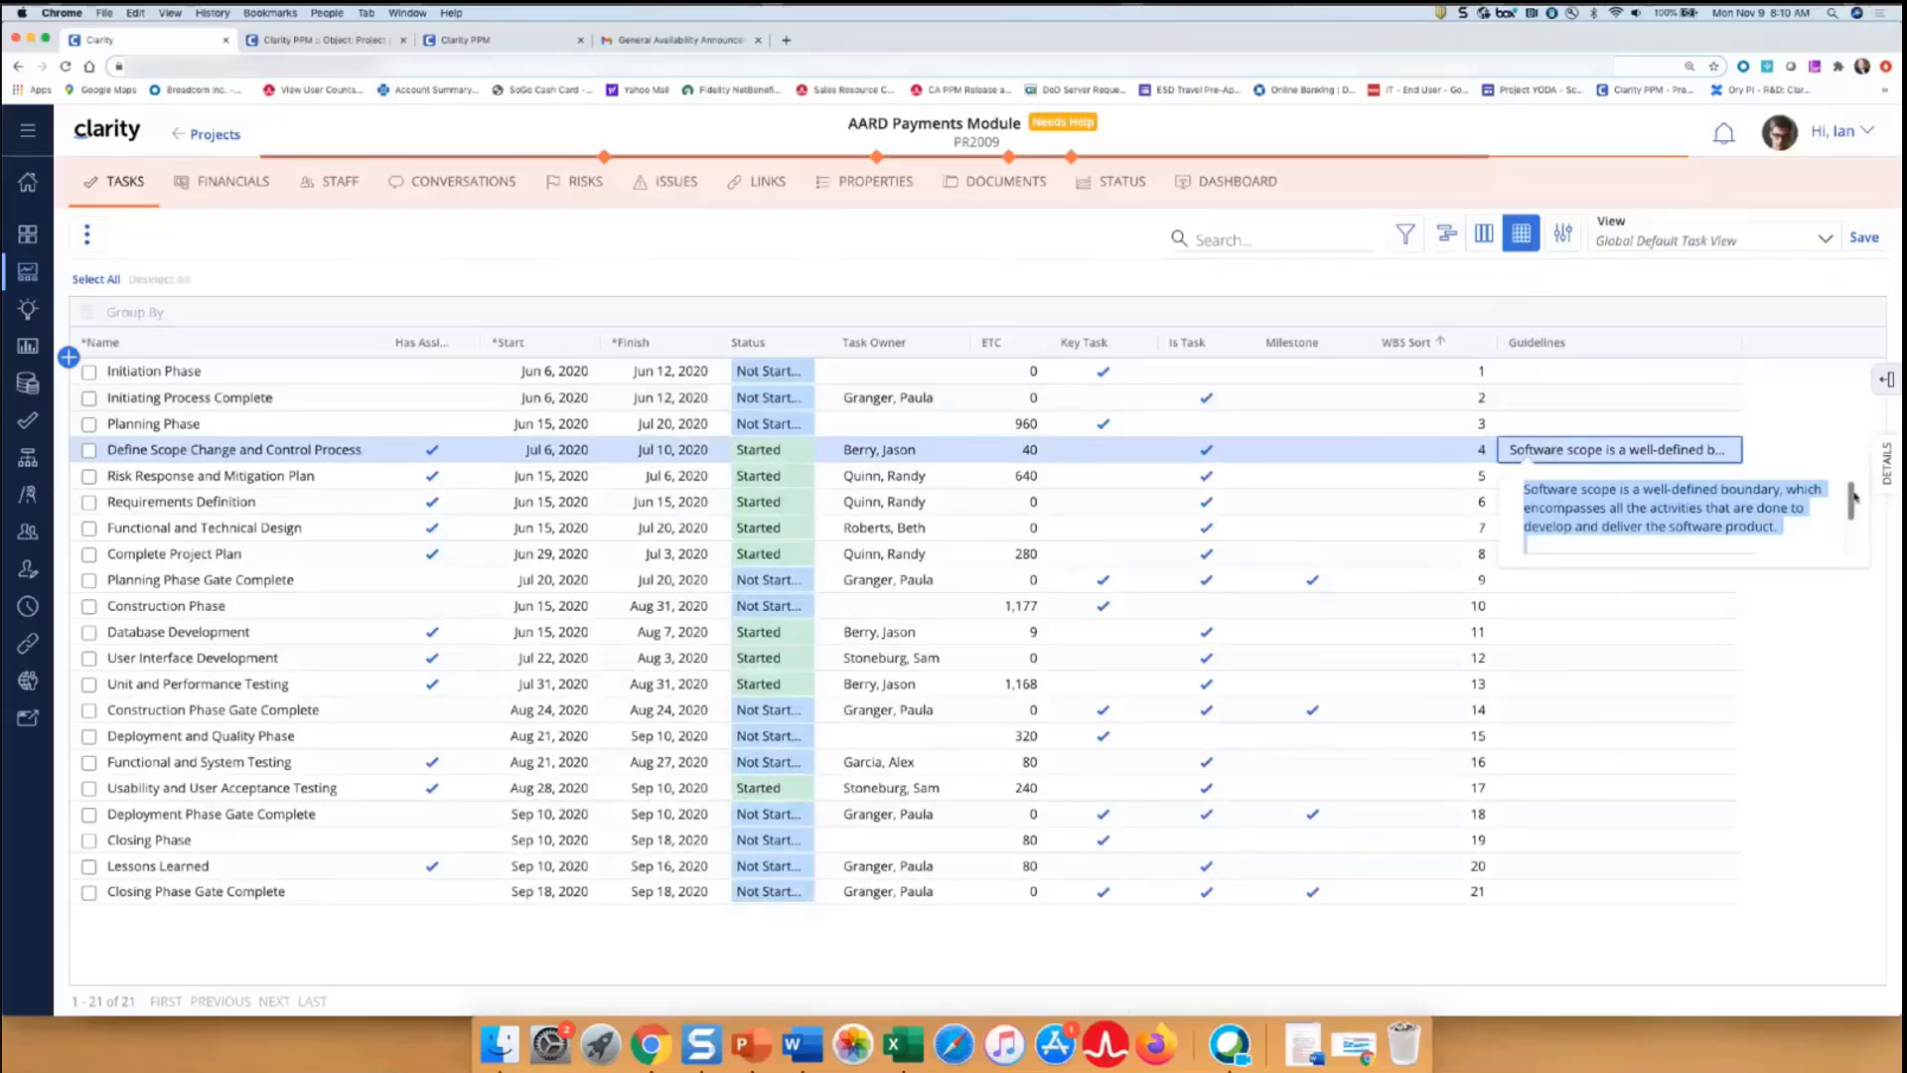
left_click(1832, 599)
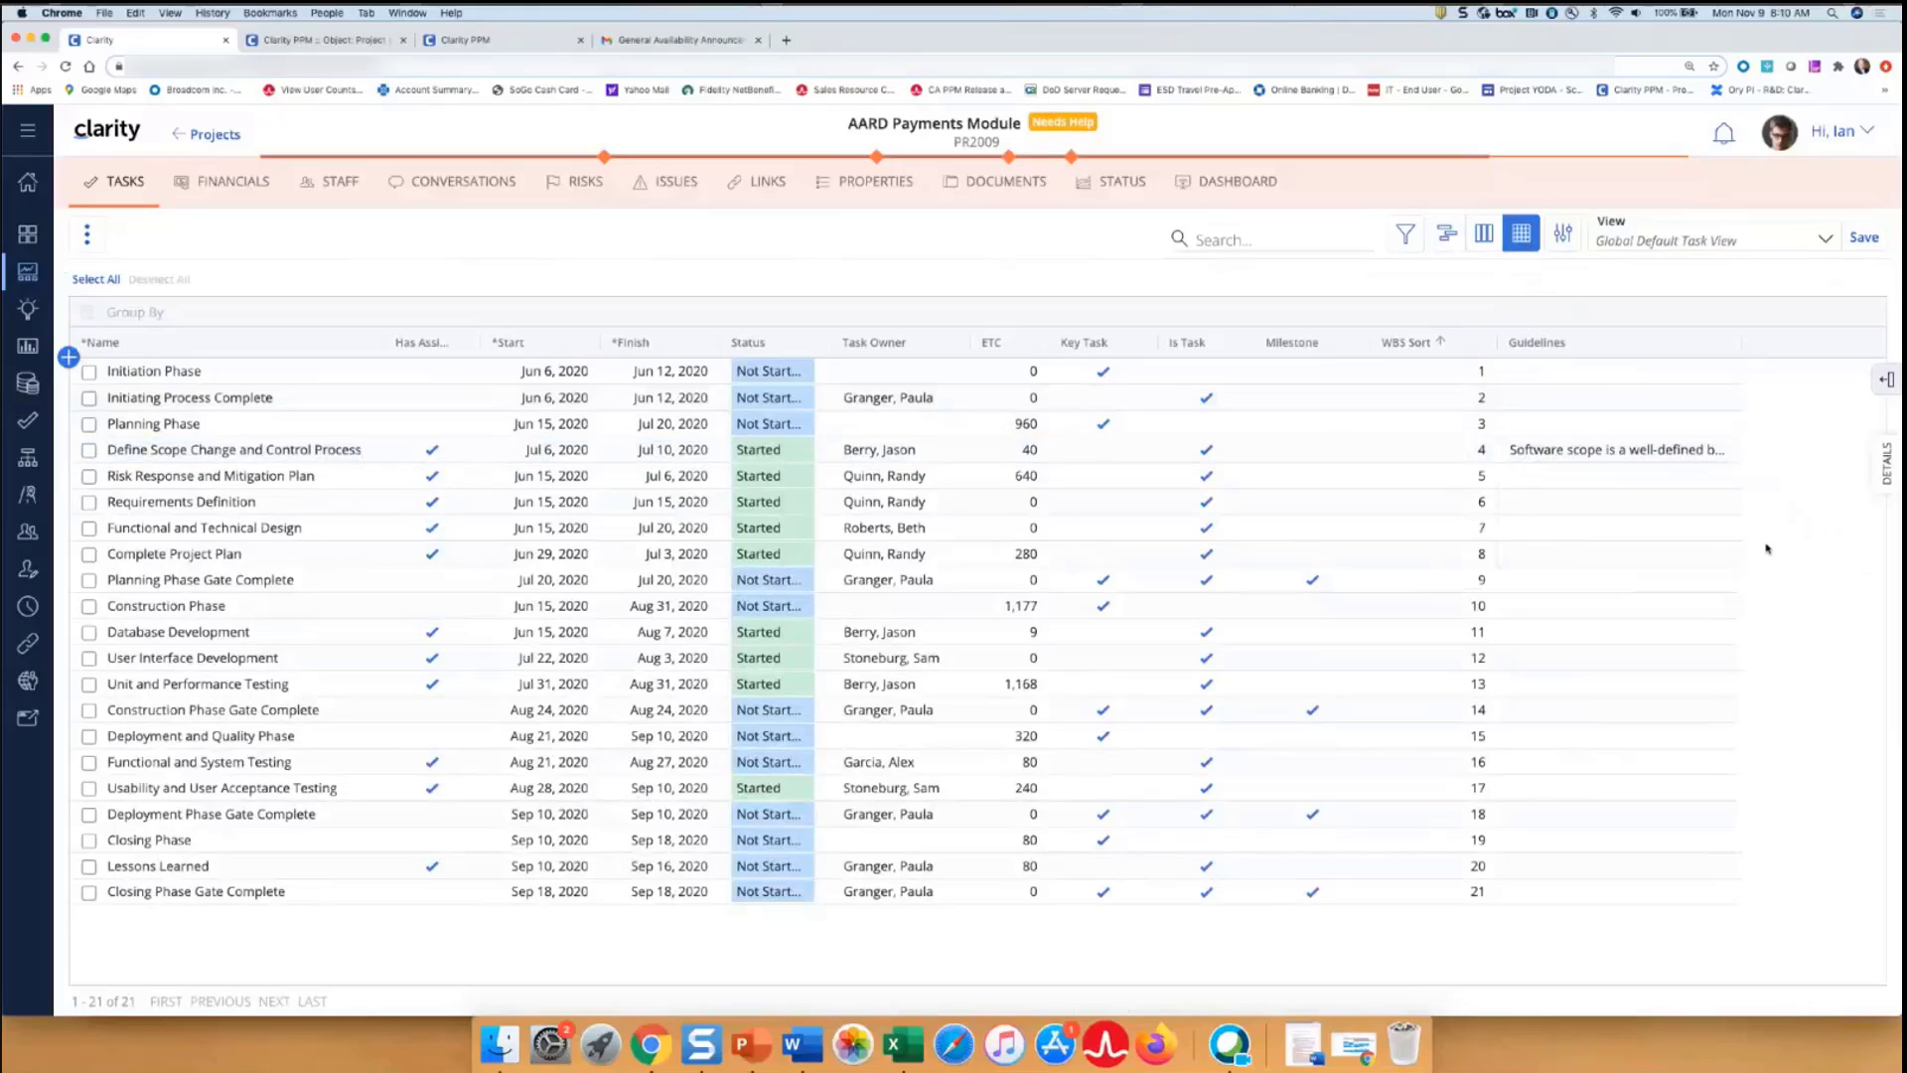